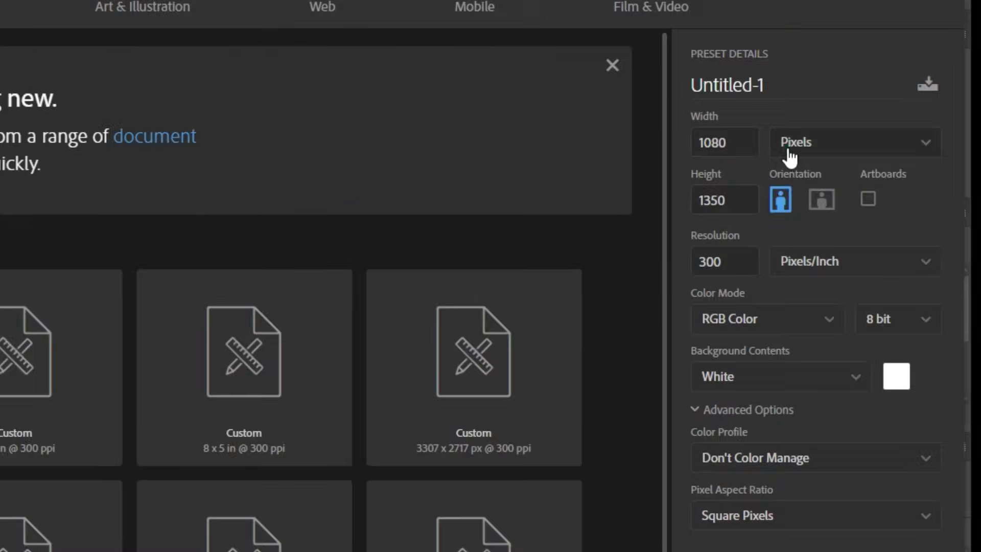
Create a new document 1080 pixels wide and 1350 pixels high at 300 pixels/inch.
{"action": "left_click", "coordinate": [884, 104]}
{"action": "left_click", "coordinate": [790, 173]}
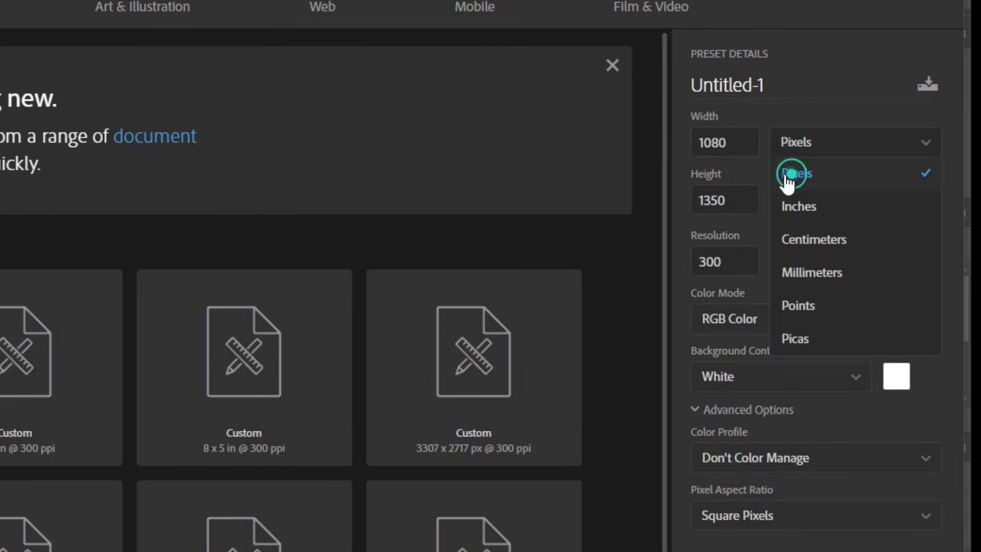
{"action": "double_click", "coordinate": [712, 148]}
{"action": "double_click", "coordinate": [732, 199]}
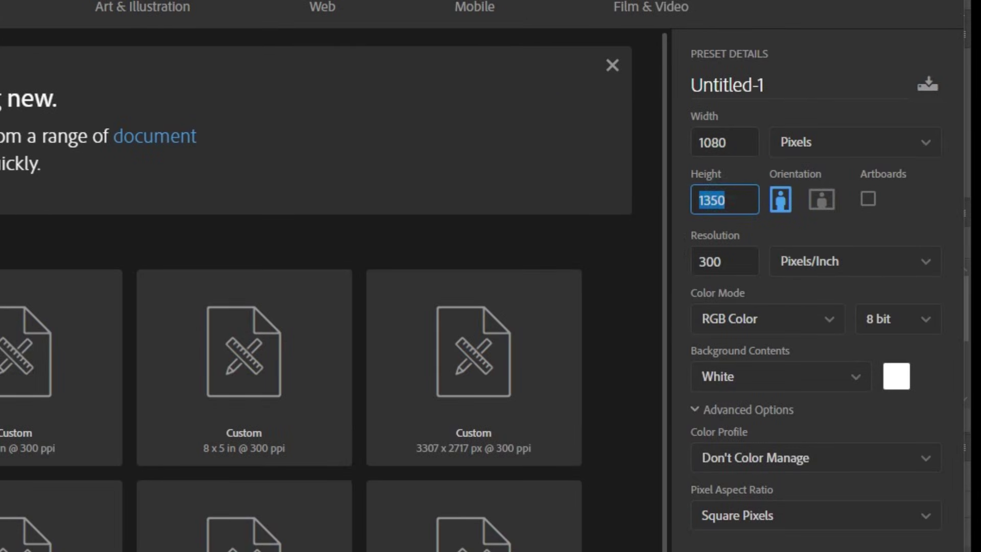
{"action": "left_click", "coordinate": [902, 509]}
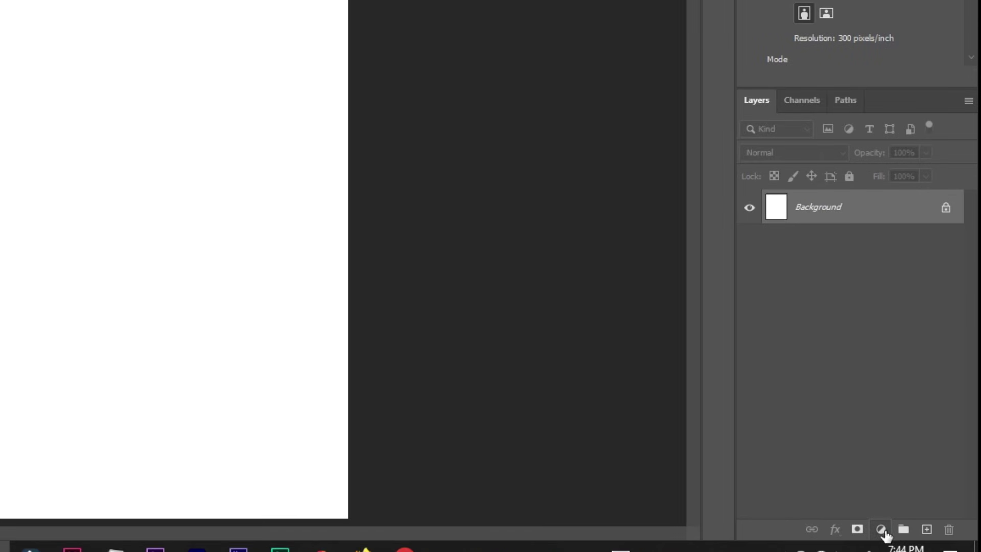
Add a Gradient fill layer and choose the Foreground to Background preset from the Basics group.
{"action": "left_click", "coordinate": [922, 525]}
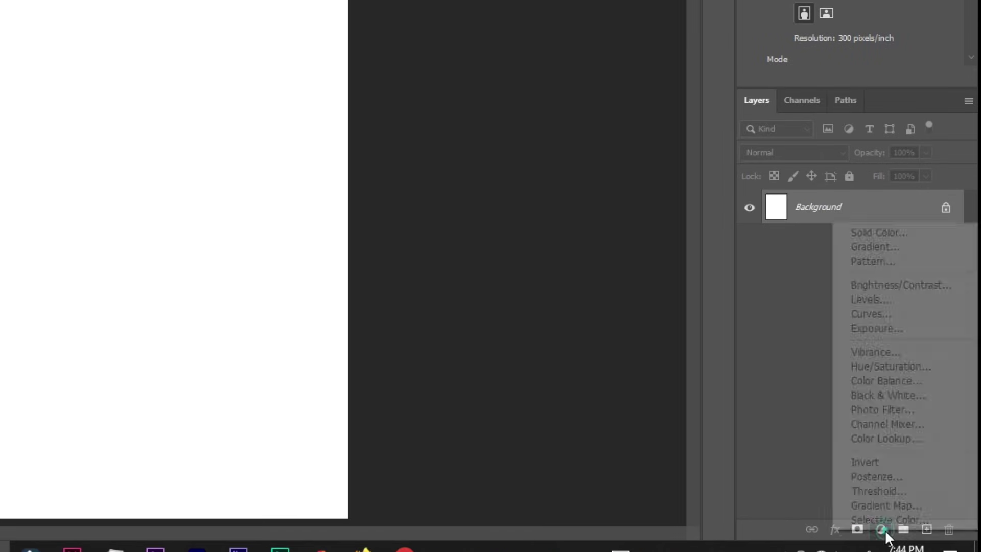
{"action": "left_click", "coordinate": [898, 250]}
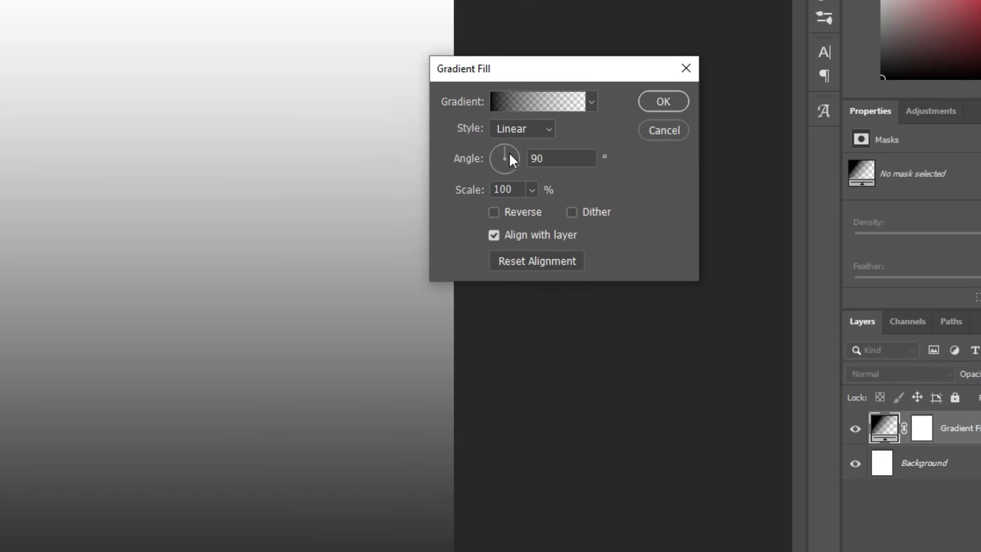
{"action": "left_click", "coordinate": [537, 105]}
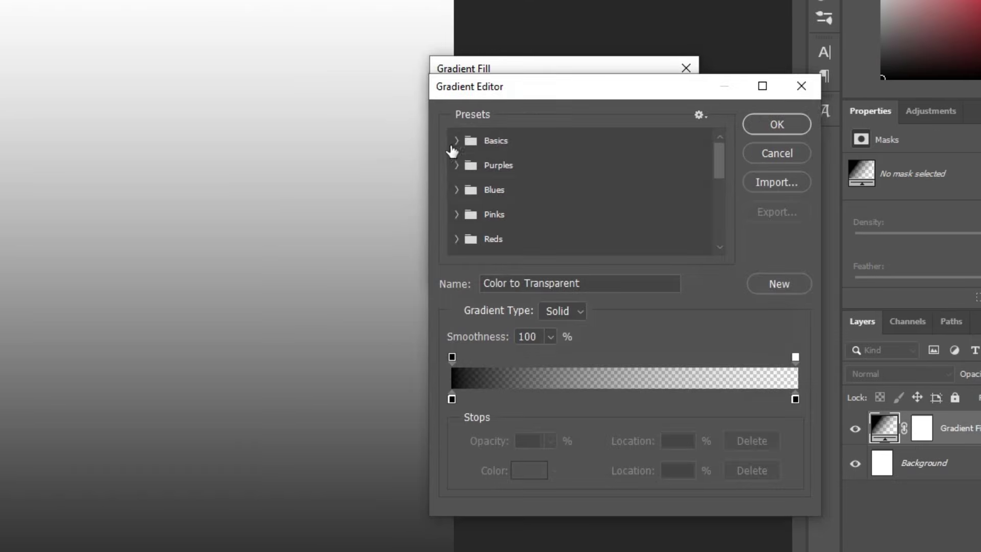
{"action": "left_click", "coordinate": [453, 142]}
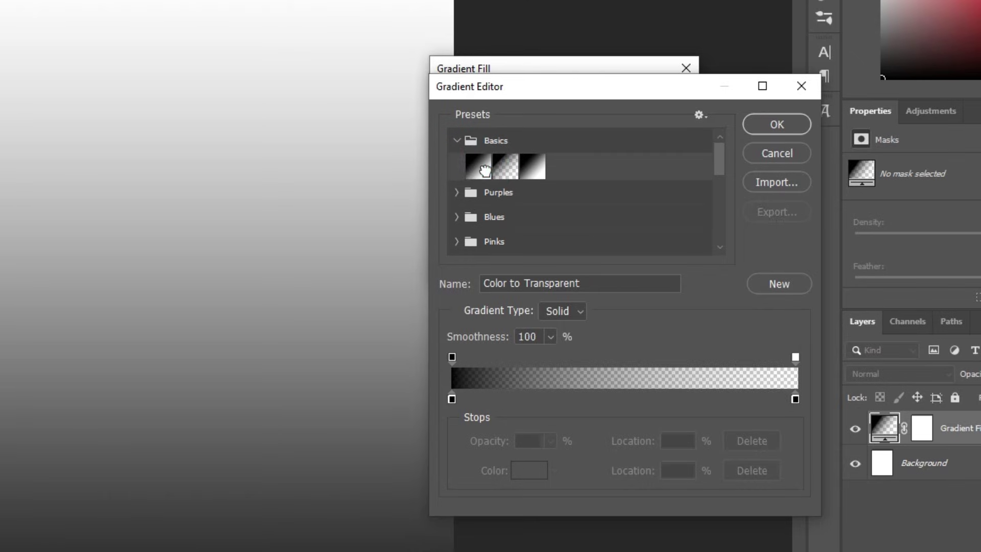
{"action": "left_click", "coordinate": [484, 168]}
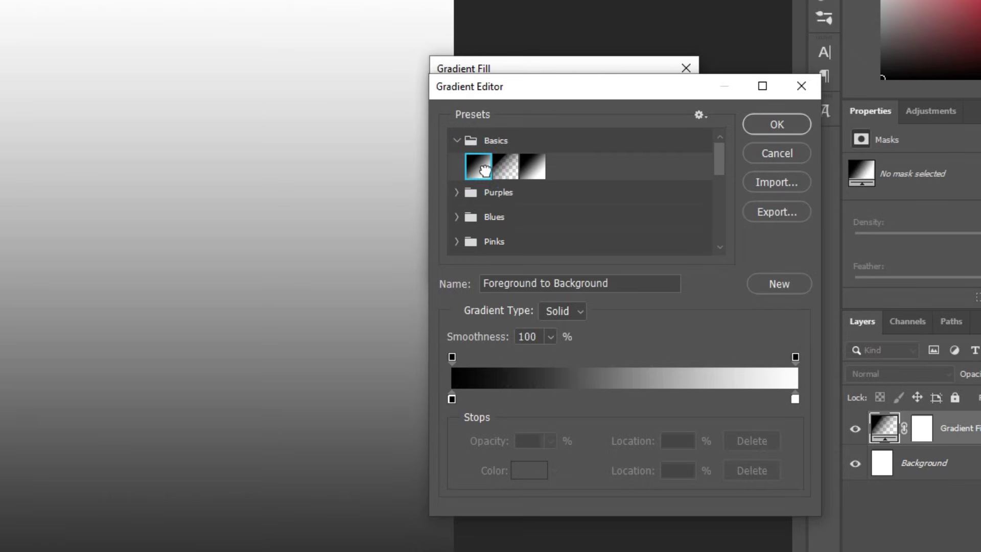
{"action": "left_click", "coordinate": [452, 399]}
{"action": "left_click", "coordinate": [518, 470]}
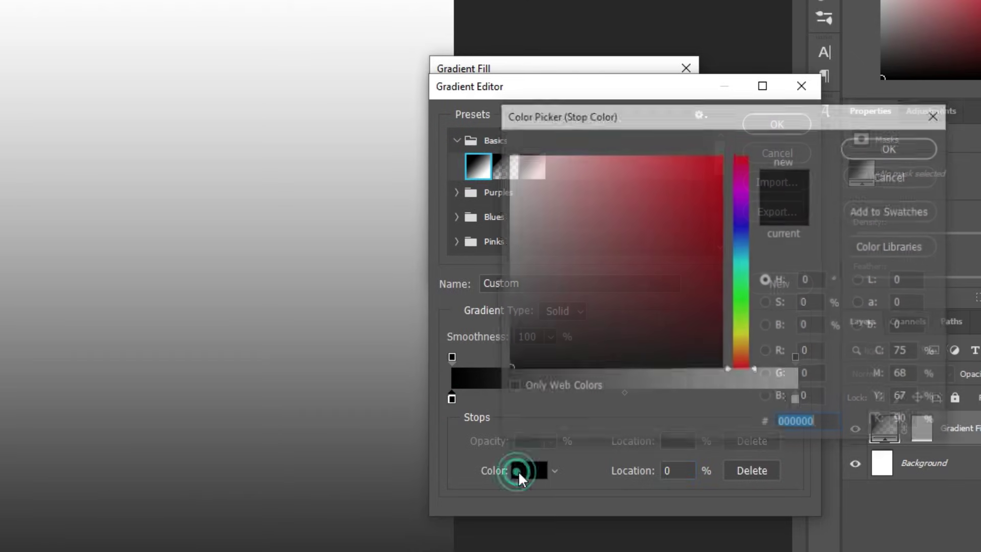
{"action": "left_click", "coordinate": [884, 176]}
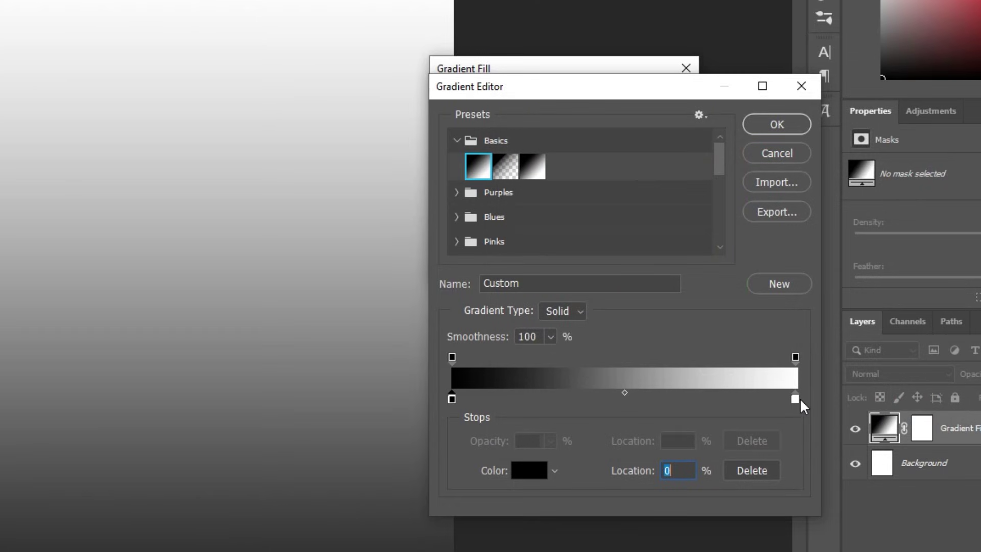
Set the gradient's white end stop at 100% to colour 561f0b.
{"action": "left_click", "coordinate": [795, 399]}
{"action": "left_click", "coordinate": [529, 470]}
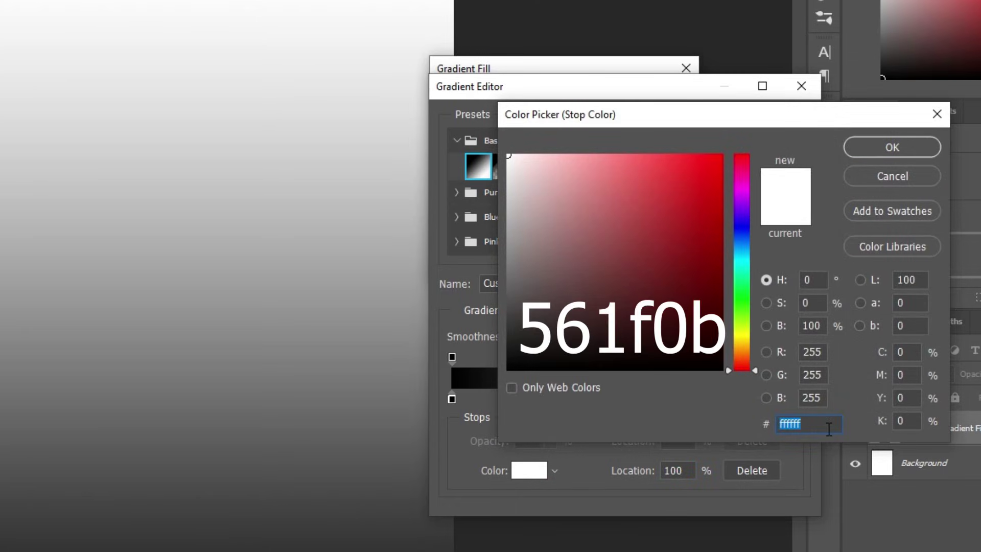
{"action": "type", "text": "561f0b"}
{"action": "left_click", "coordinate": [915, 148]}
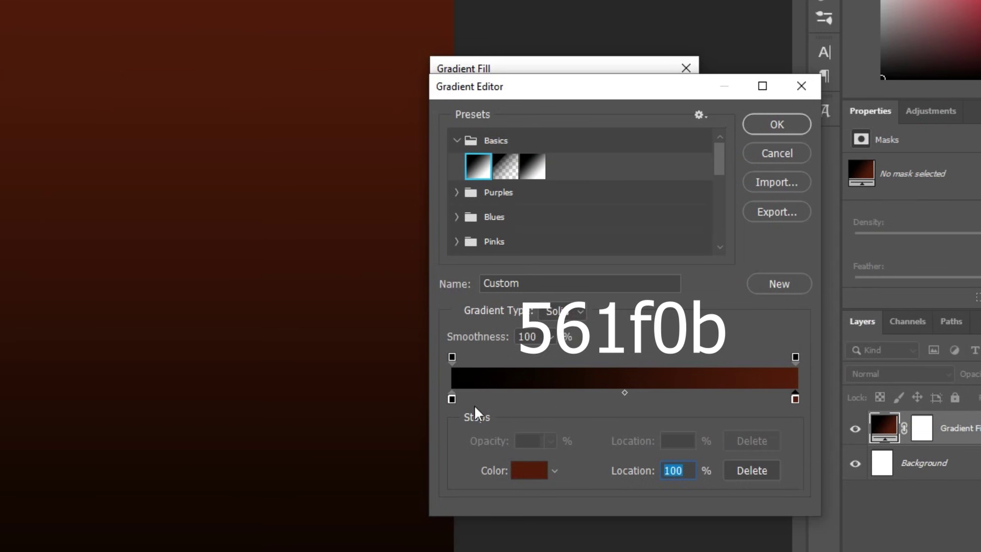
Set the gradient's black start stop to the lighter reddish brown 814029.
{"action": "left_click", "coordinate": [451, 399]}
{"action": "left_click", "coordinate": [529, 470]}
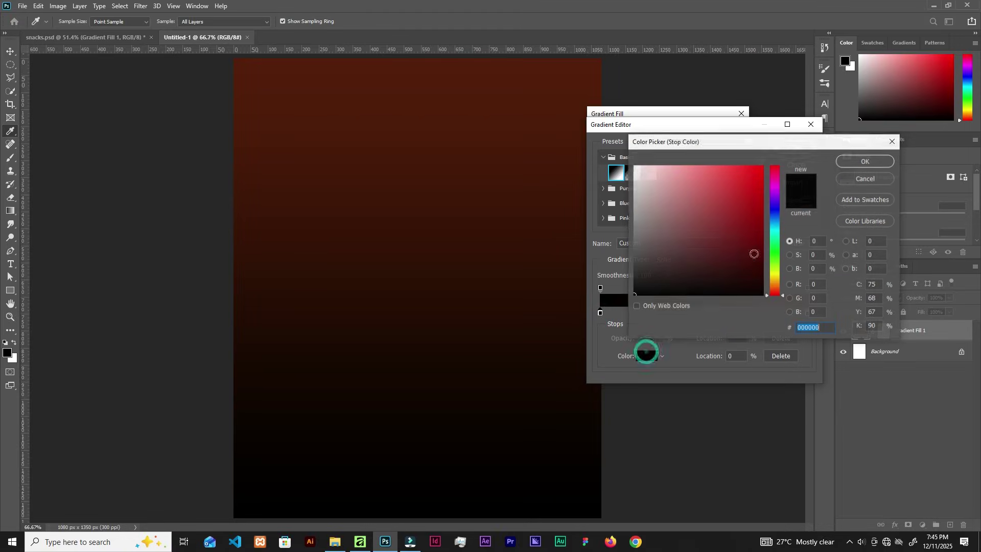
{"action": "left_click", "coordinate": [433, 86]}
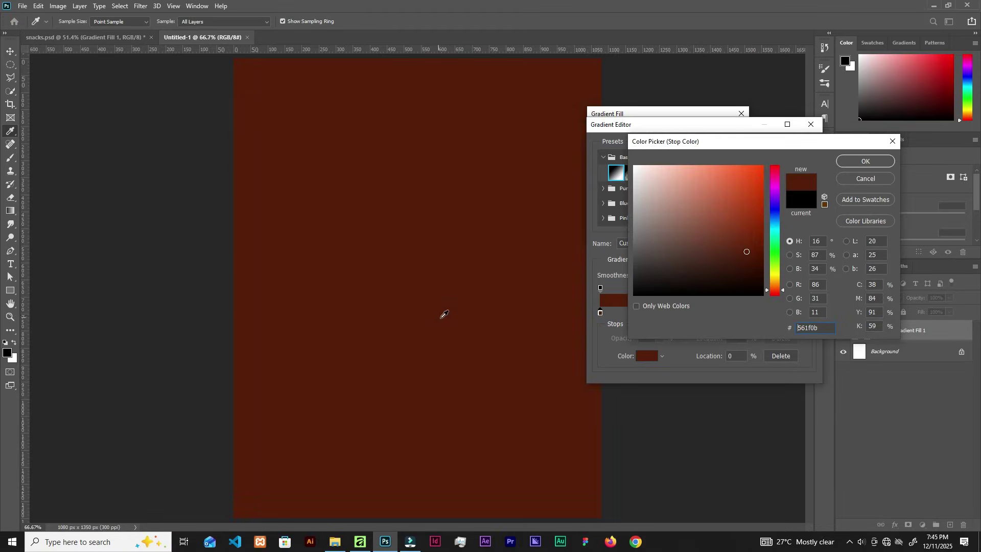
{"action": "left_click", "coordinate": [721, 230]}
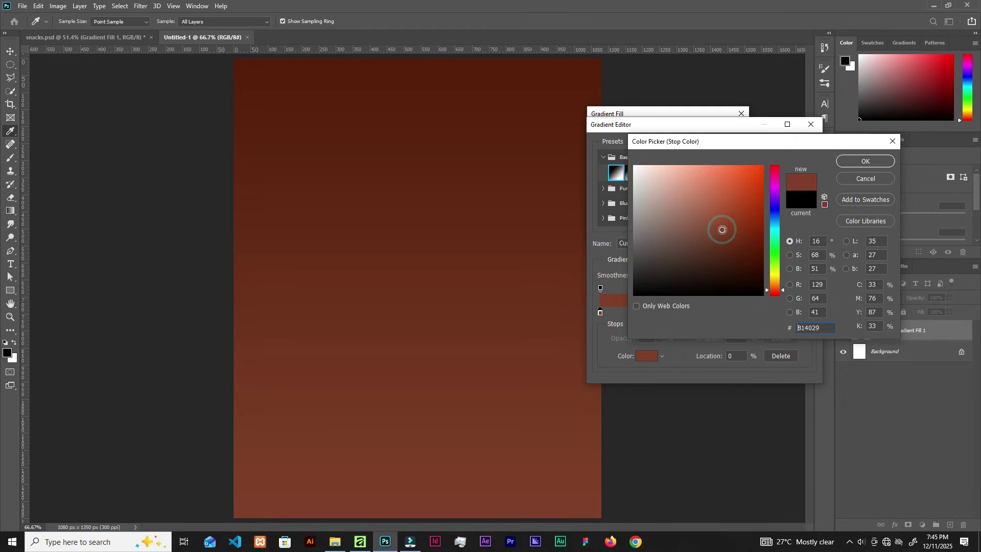
{"action": "left_click", "coordinate": [878, 161]}
Accept the edited gradient, shift it upward on the canvas and apply the fill.
{"action": "left_click", "coordinate": [796, 148]}
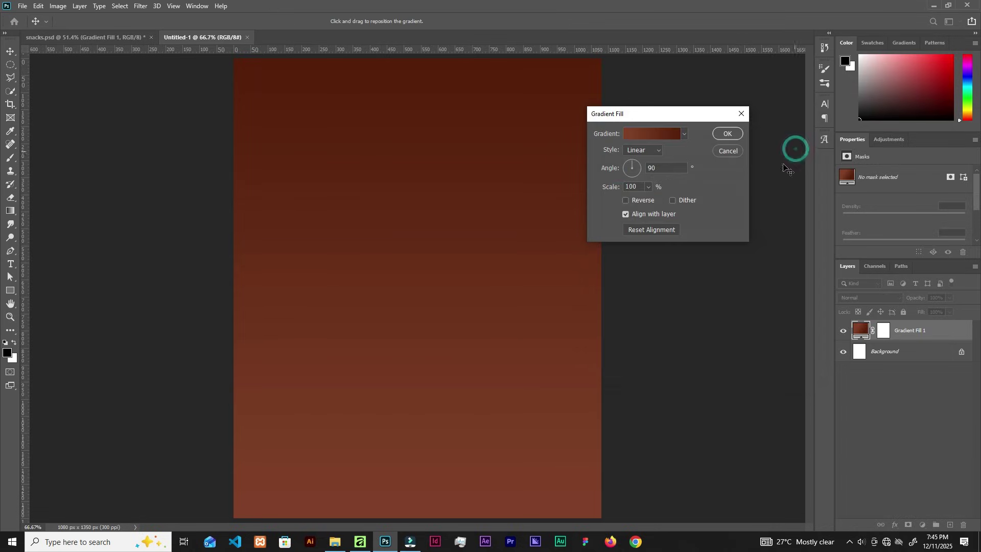
{"action": "left_click_drag", "start_coordinate": [415, 330], "coordinate": [462, 198]}
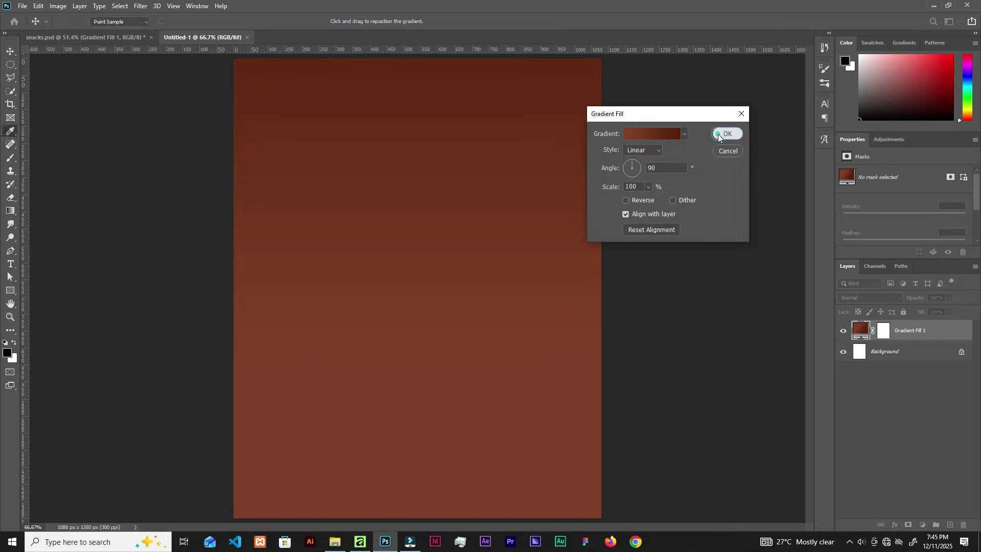
{"action": "left_click", "coordinate": [726, 132]}
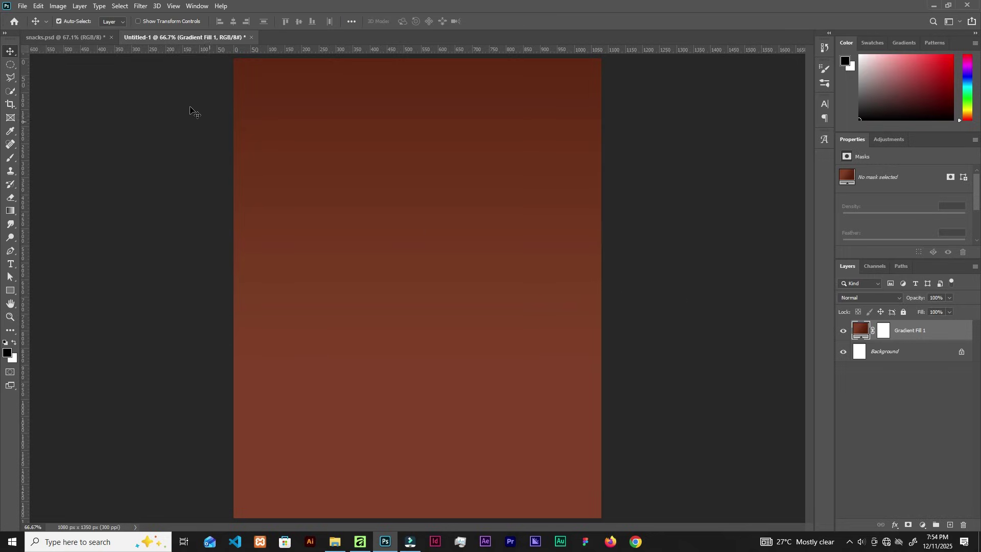
Create a new guide layout with 85 px margins on all four sides of the canvas.
{"action": "left_click", "coordinate": [174, 5]}
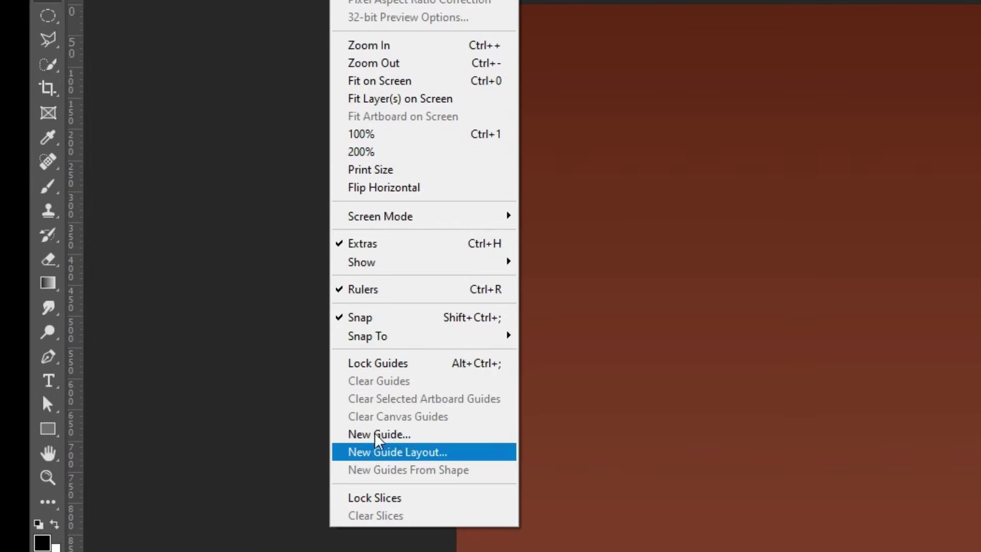
{"action": "left_click", "coordinate": [403, 451]}
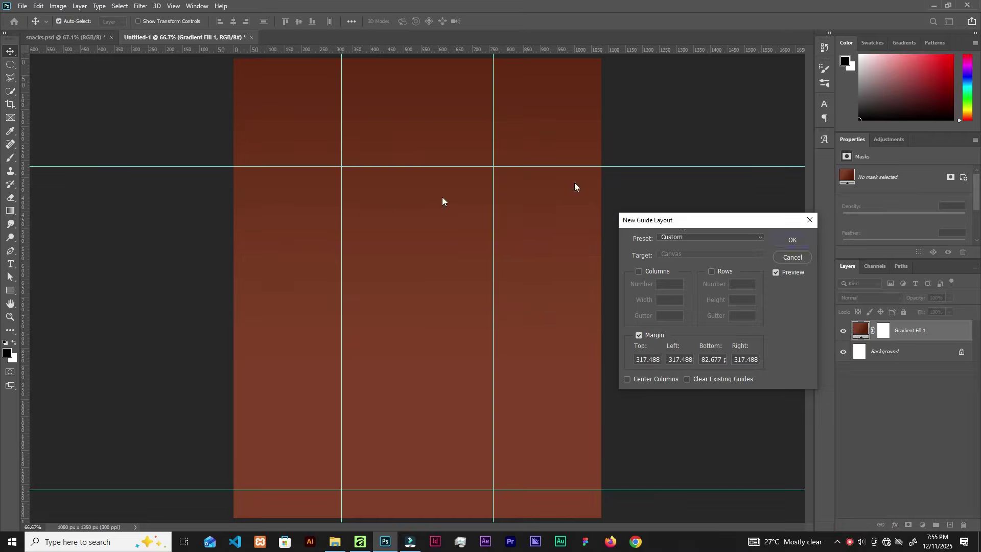
{"action": "left_click_drag", "start_coordinate": [682, 221], "coordinate": [405, 193]}
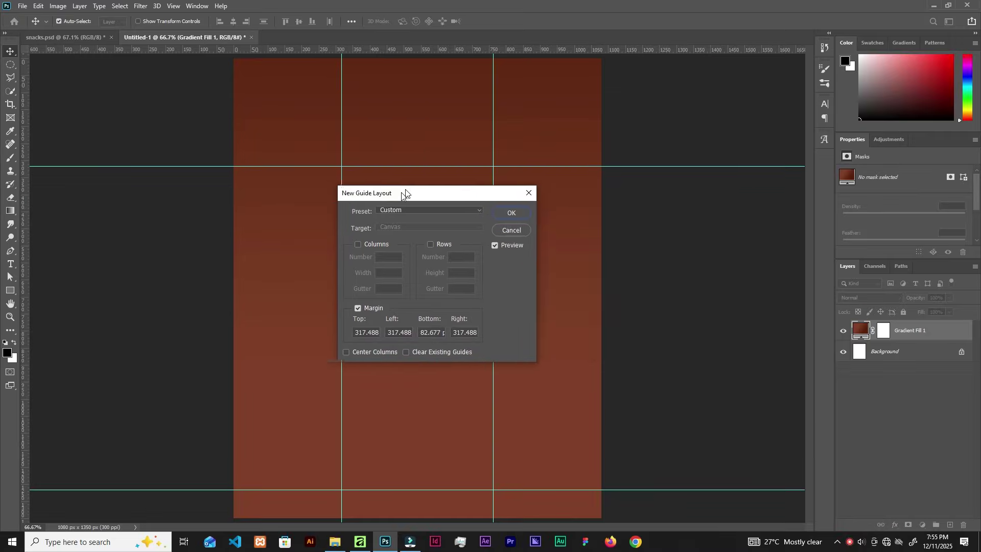
{"action": "left_click", "coordinate": [368, 332]}
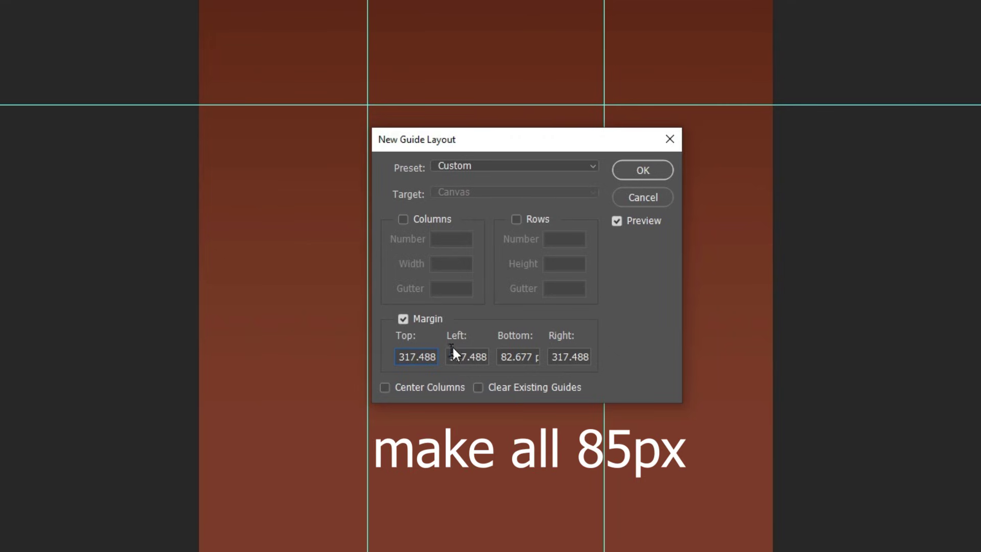
{"action": "double_click", "coordinate": [428, 357]}
{"action": "type", "text": "85"}
{"action": "key", "text": "Tab"}
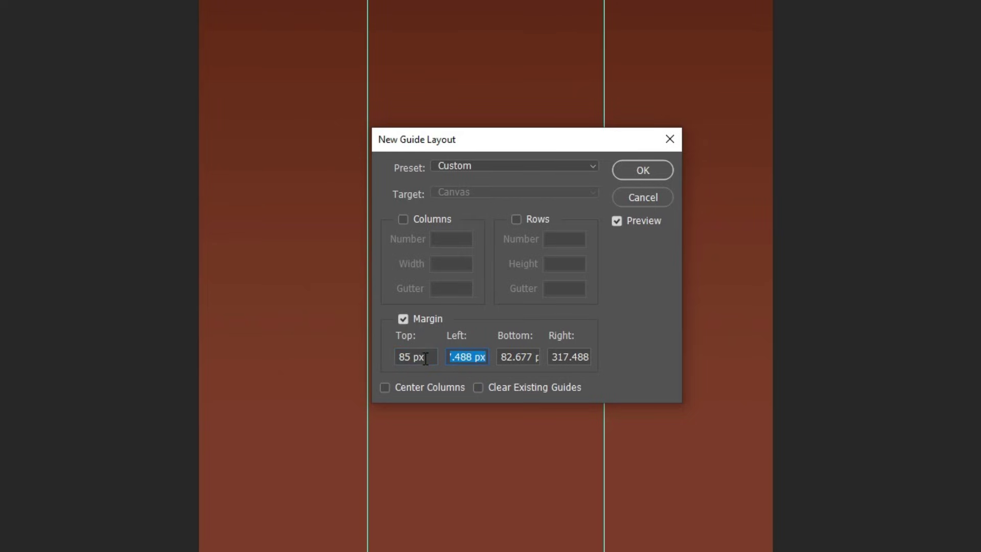
{"action": "type", "text": "85"}
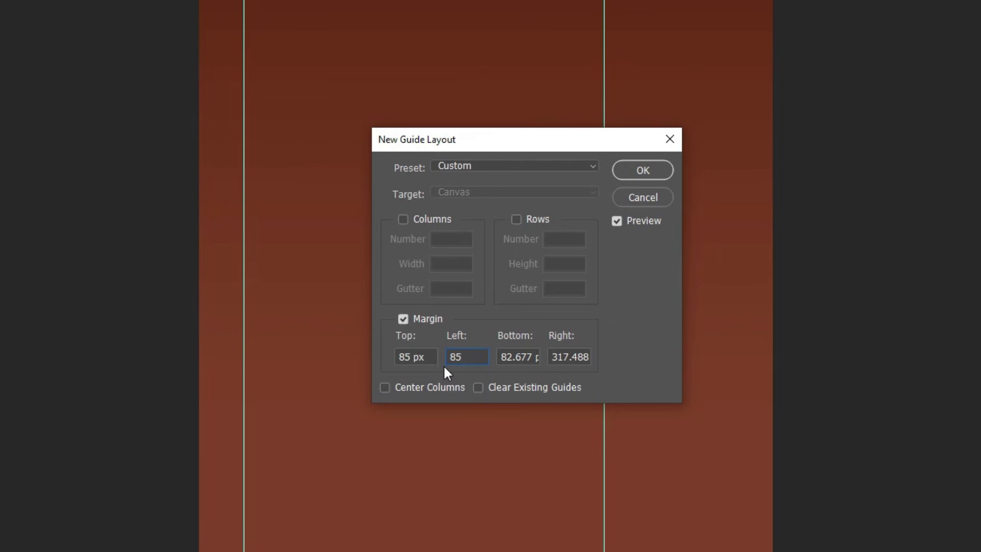
{"action": "key", "text": "Tab"}
{"action": "type", "text": "85"}
{"action": "key", "text": "Tab"}
{"action": "type", "text": "85"}
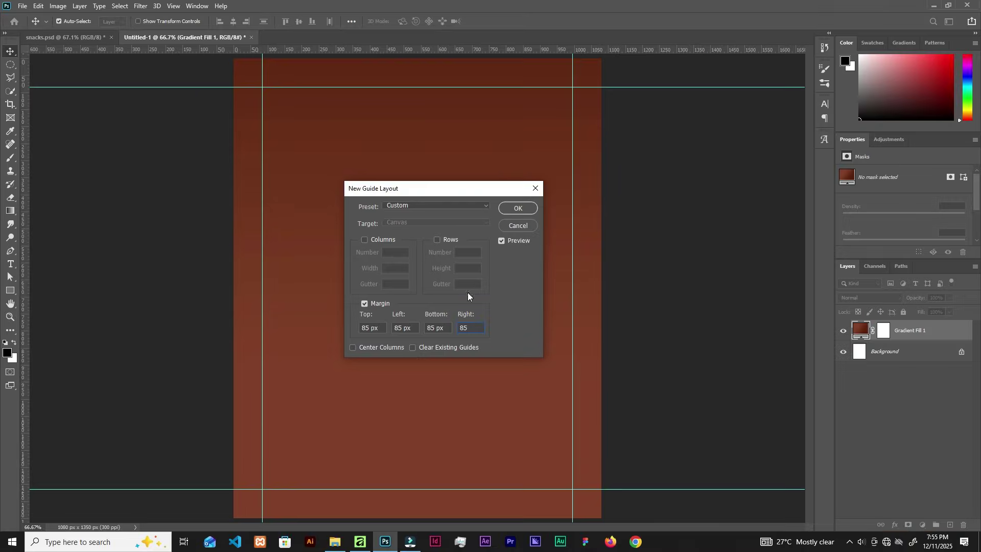
{"action": "left_click", "coordinate": [526, 209]}
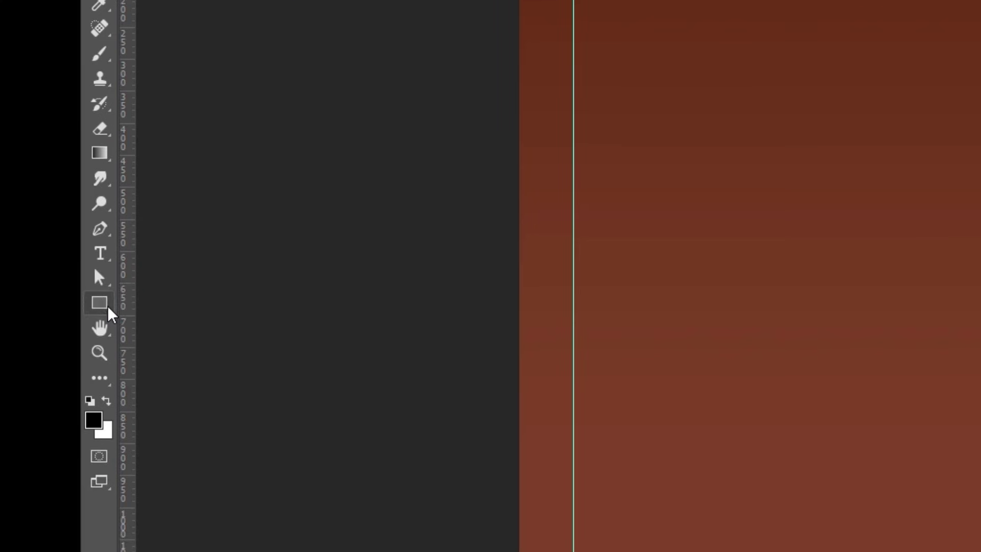
Draw a large white circle with the Ellipse tool, centred horizontally in the upper part of the canvas.
{"action": "left_click", "coordinate": [109, 305]}
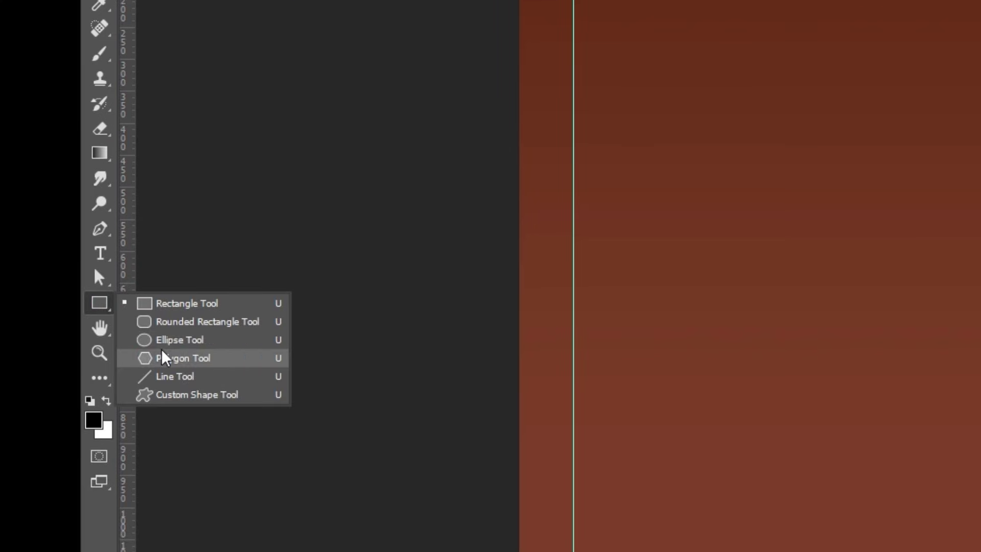
{"action": "left_click", "coordinate": [160, 343]}
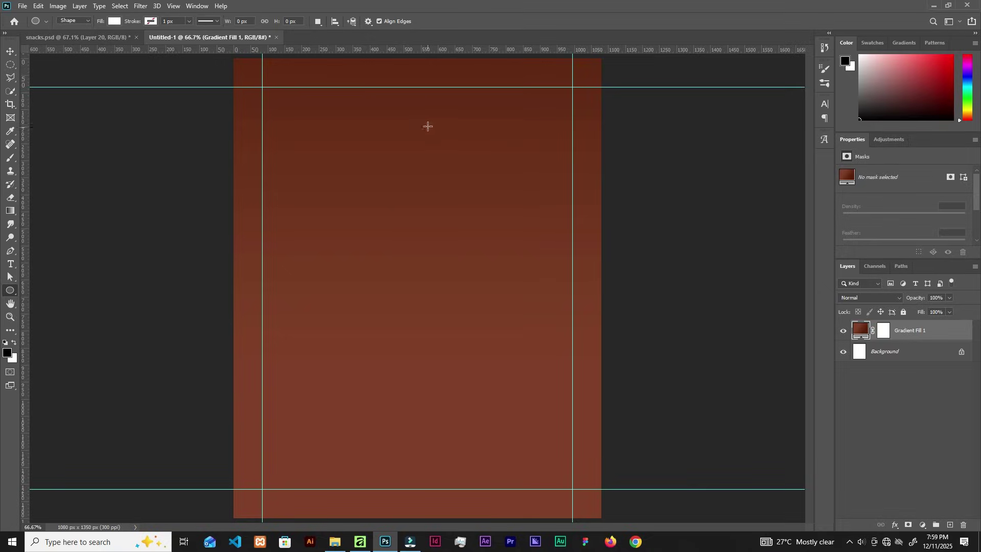
{"action": "left_click_drag", "start_coordinate": [417, 217], "coordinate": [758, 378]}
Move the white circle slightly down and enlarge it proportionally to about 969 px across.
{"action": "key", "text": "v"}
{"action": "left_click_drag", "start_coordinate": [465, 163], "coordinate": [464, 184]}
{"action": "key", "text": "ctrl+t"}
{"action": "left_click_drag", "start_coordinate": [576, 240], "coordinate": [582, 240]}
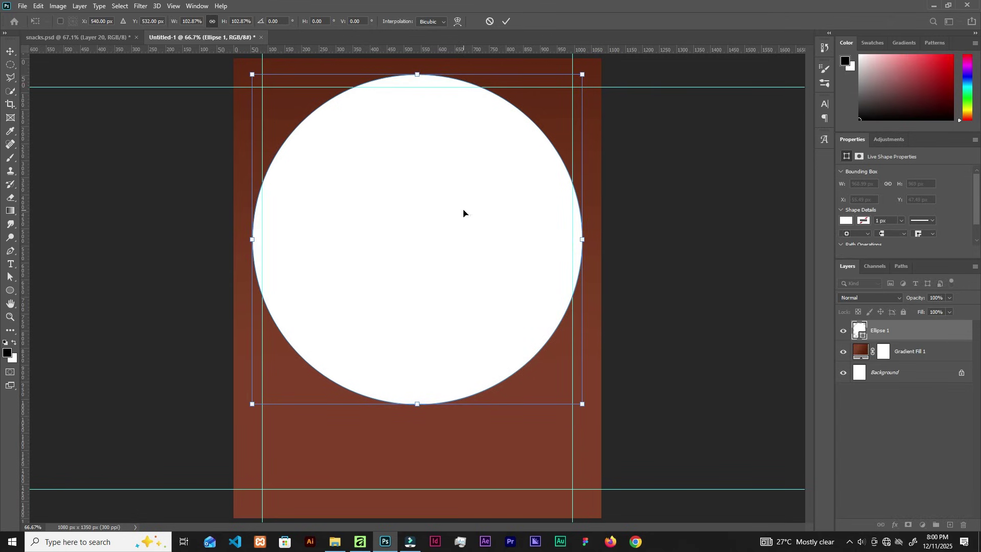
{"action": "left_click", "coordinate": [501, 23]}
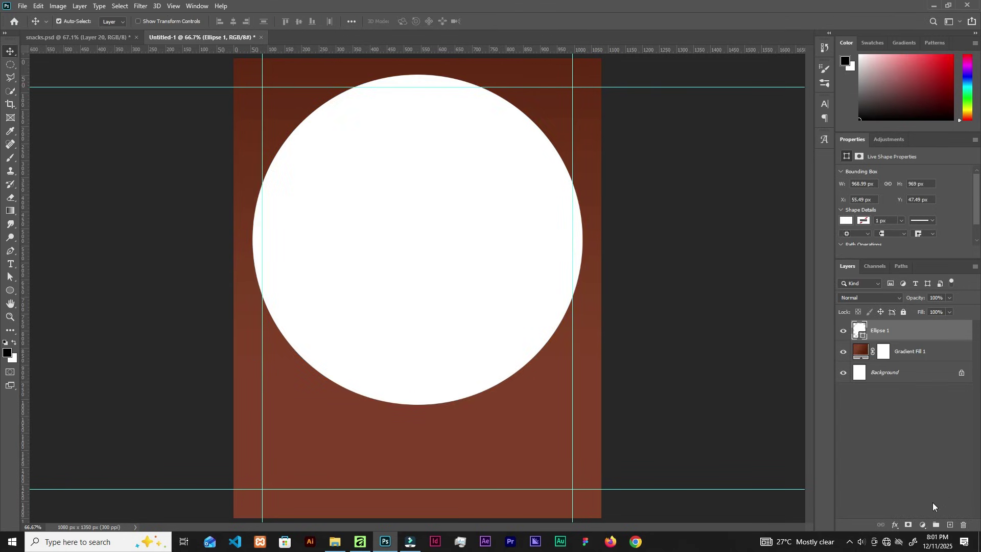
Add a new empty layer above the circle and choose the Hard Round brush at 150 px with 100% hardness.
{"action": "left_click", "coordinate": [948, 524]}
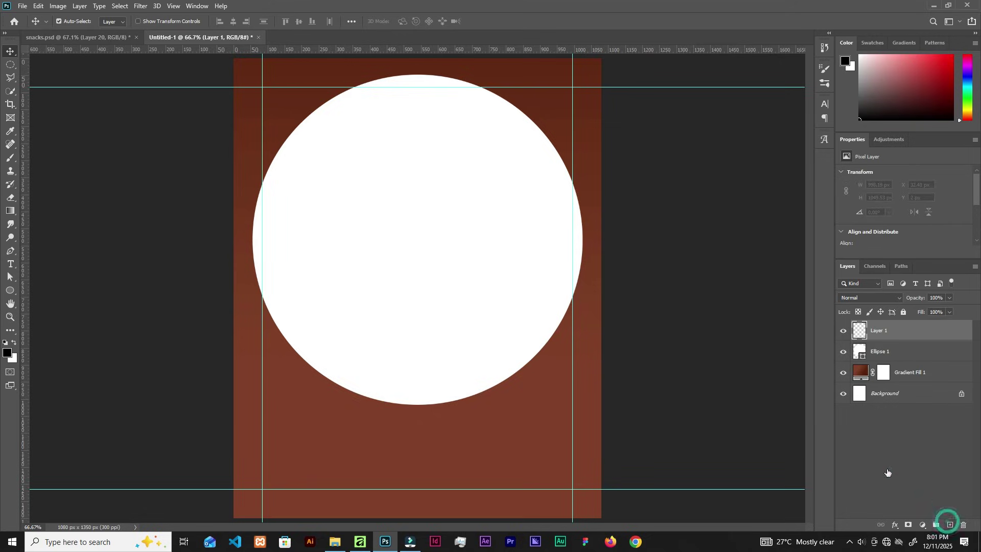
{"action": "left_click", "coordinate": [9, 159]}
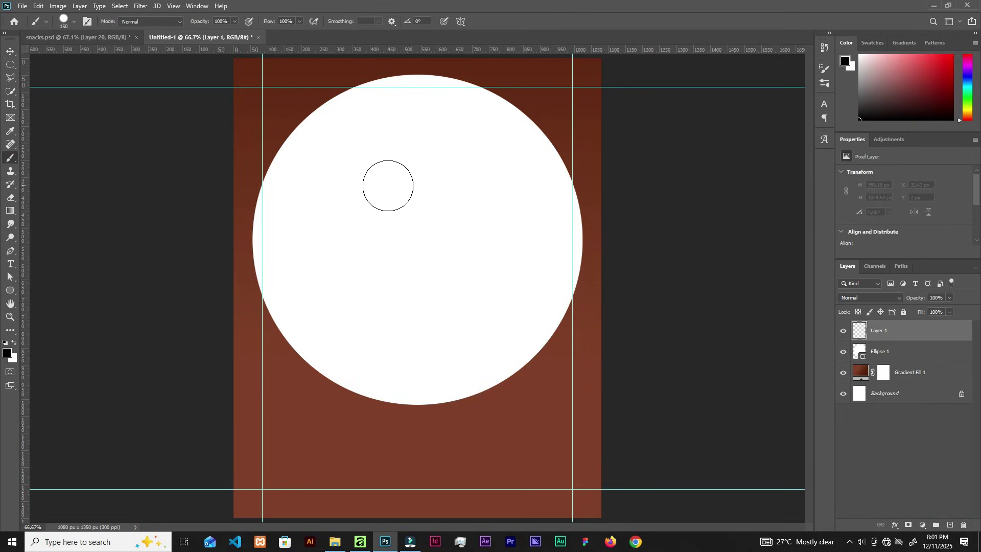
{"action": "right_click", "coordinate": [367, 198]}
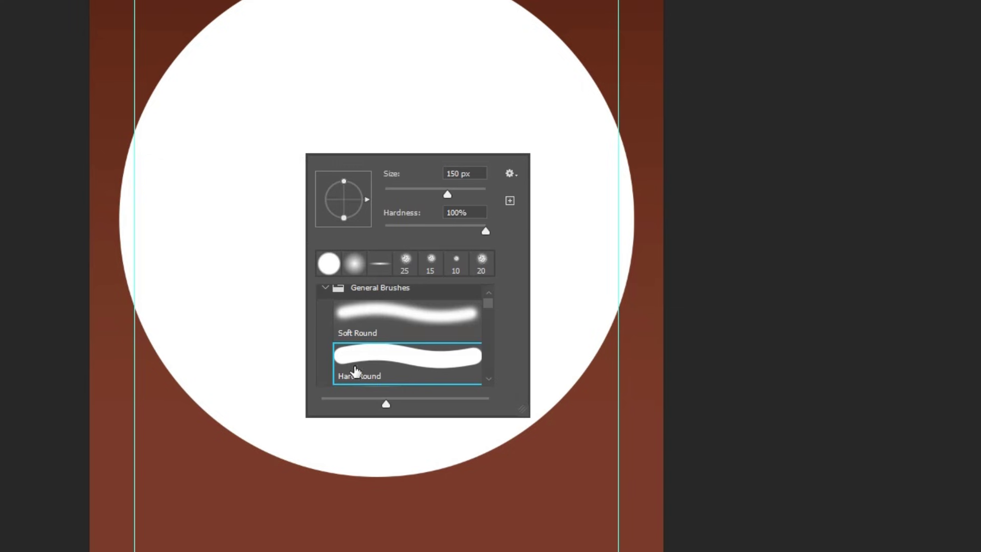
{"action": "left_click", "coordinate": [392, 365]}
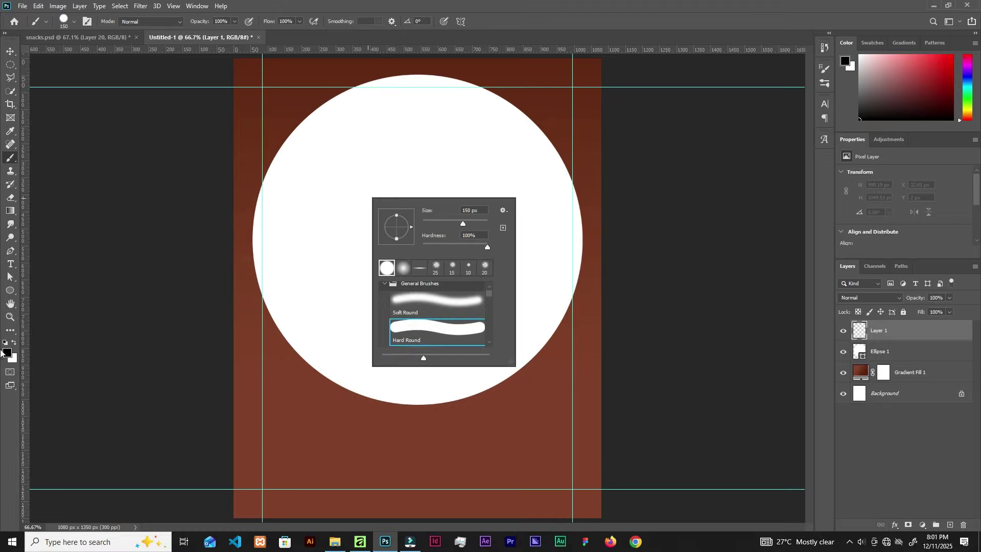
Set up Mandala paint symmetry with 10 segments, centred on the white circle and enlarged proportionally to reach its edge.
{"action": "left_click", "coordinate": [7, 354]}
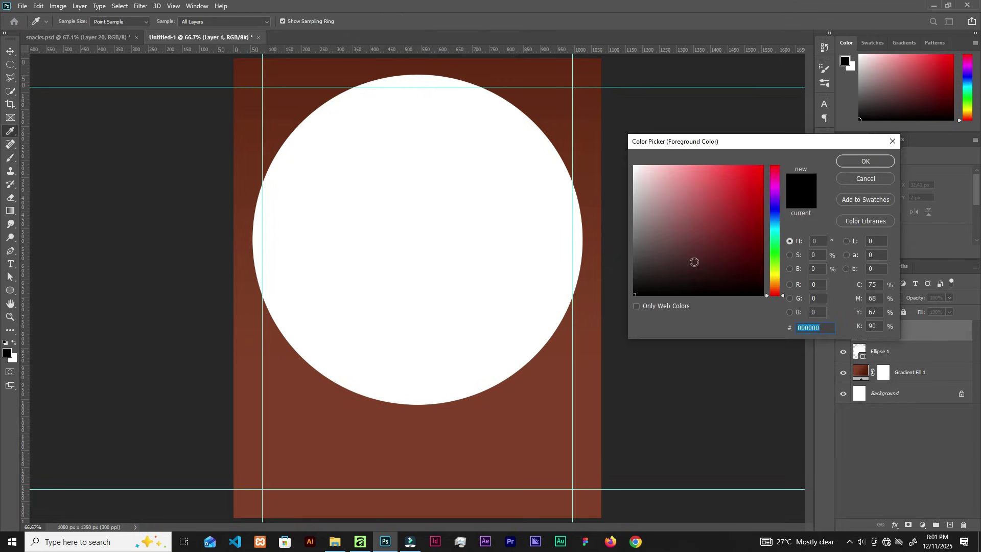
{"action": "left_click", "coordinate": [869, 179]}
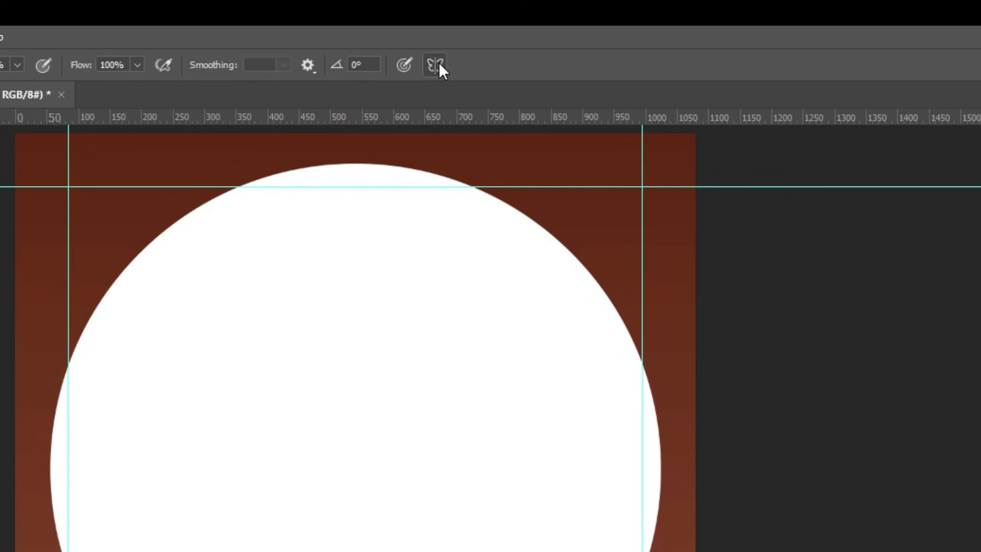
{"action": "left_click", "coordinate": [439, 62]}
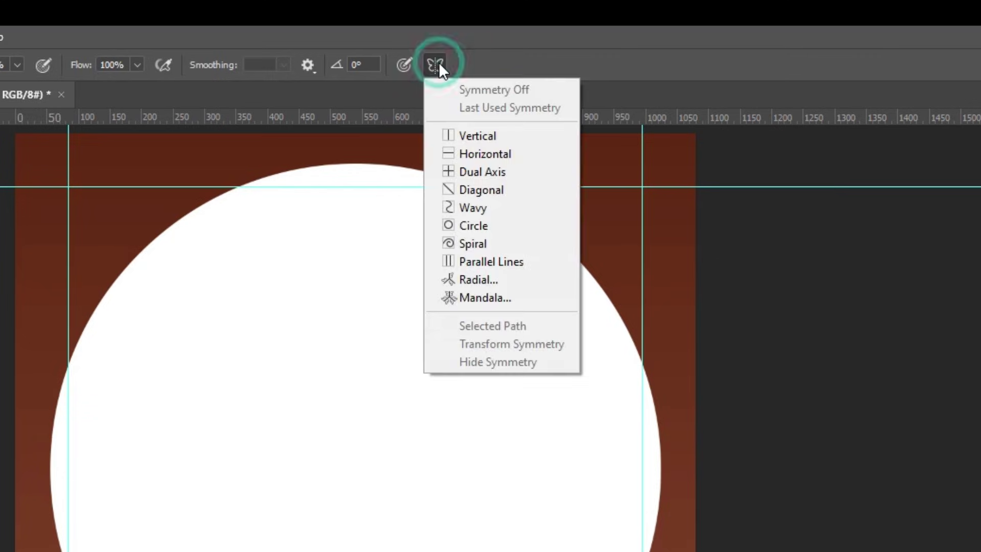
{"action": "left_click", "coordinate": [502, 299]}
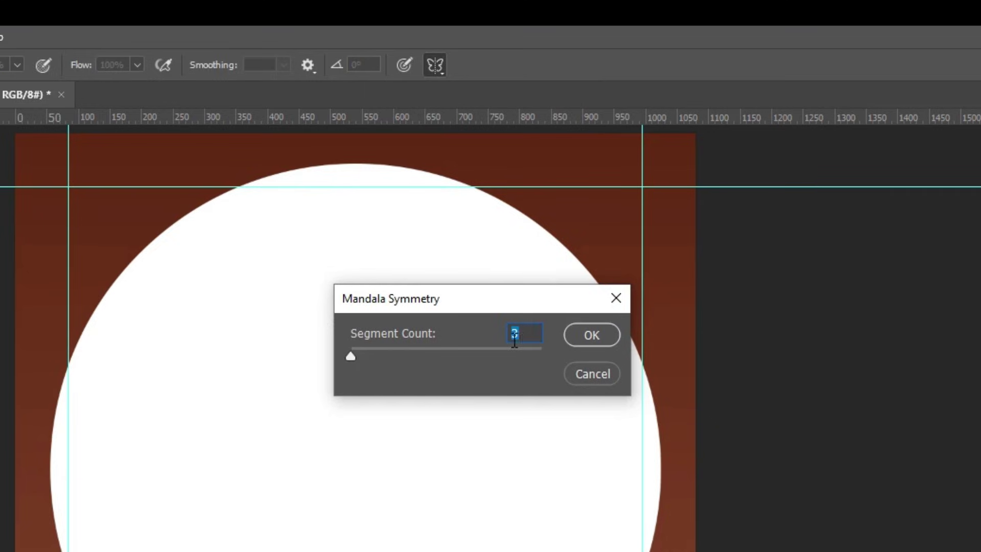
{"action": "type", "text": "10"}
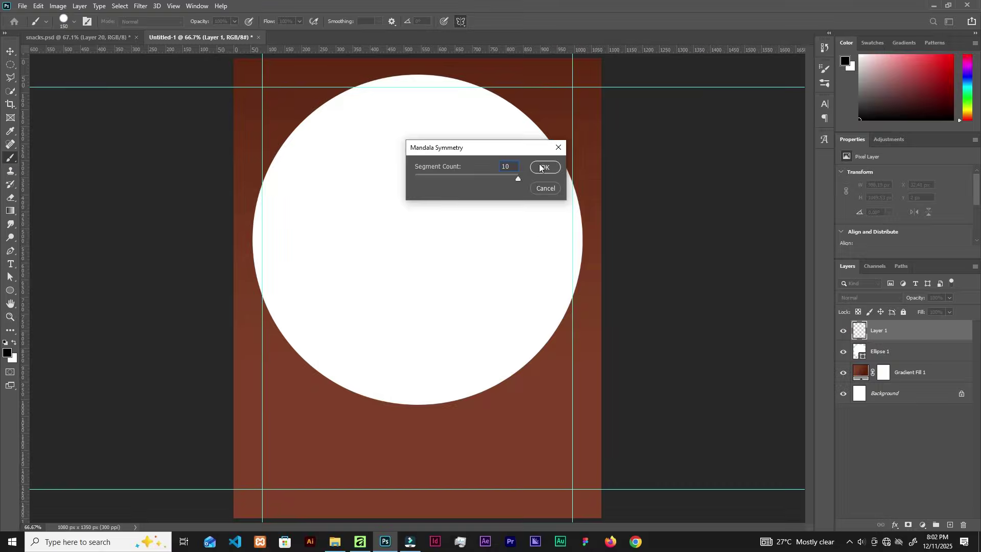
{"action": "left_click", "coordinate": [541, 167]}
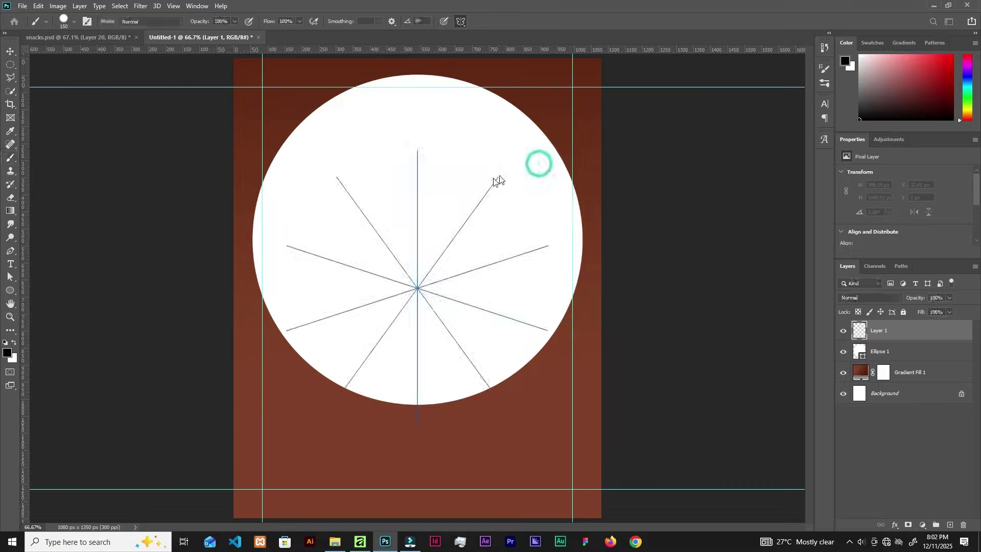
{"action": "left_click_drag", "start_coordinate": [438, 272], "coordinate": [441, 215]}
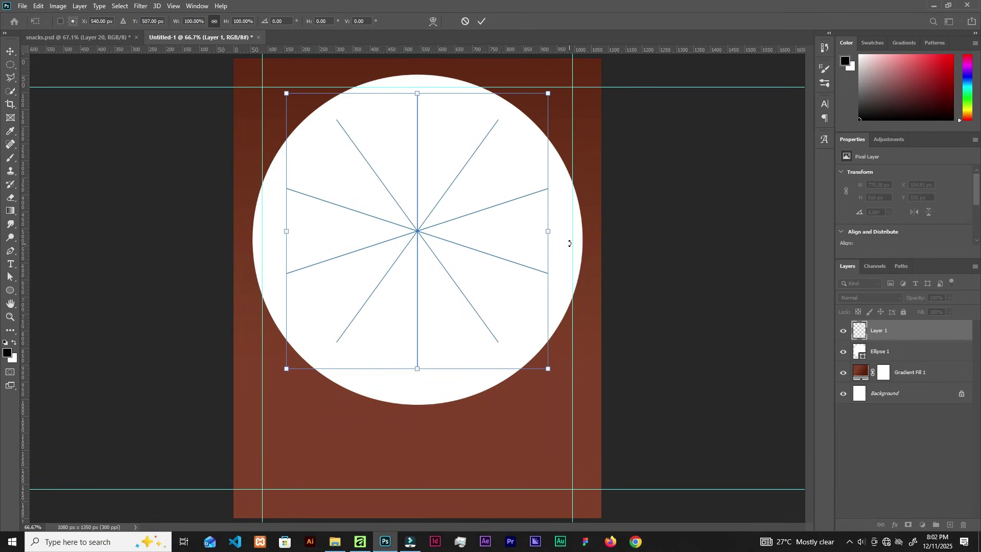
{"action": "left_click_drag", "start_coordinate": [544, 232], "coordinate": [582, 222]}
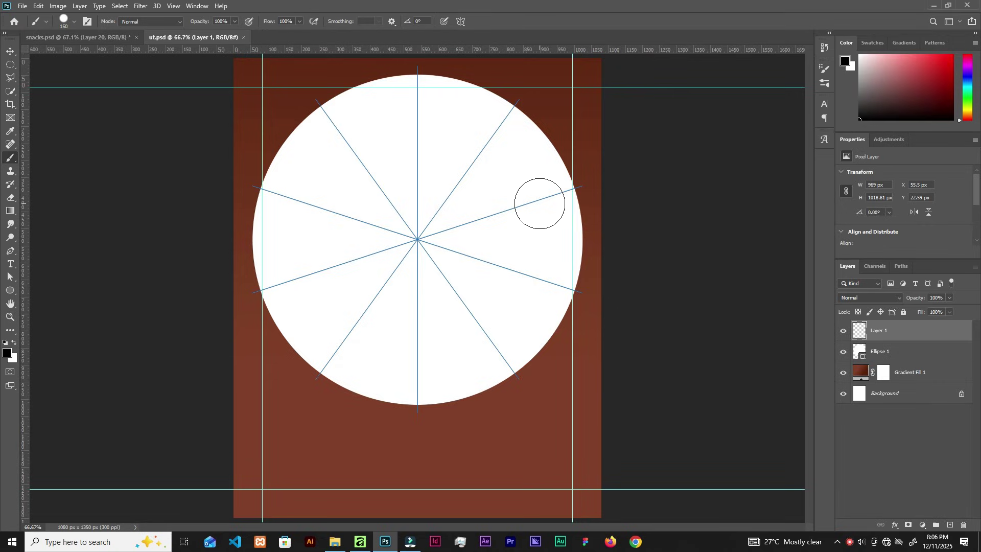
Reduce the brush to 8 px and paint straight black lines along the symmetry axes from just outside the circle's edge to its centre.
{"action": "key", "text": "bracketleft"}
{"action": "key", "text": "bracketleft"}
{"action": "key", "text": "bracketleft"}
{"action": "key", "text": "bracketleft"}
{"action": "key", "text": "bracketleft"}
{"action": "key", "text": "bracketleft"}
{"action": "key", "text": "bracketleft"}
{"action": "key", "text": "bracketleft"}
{"action": "key", "text": "bracketleft"}
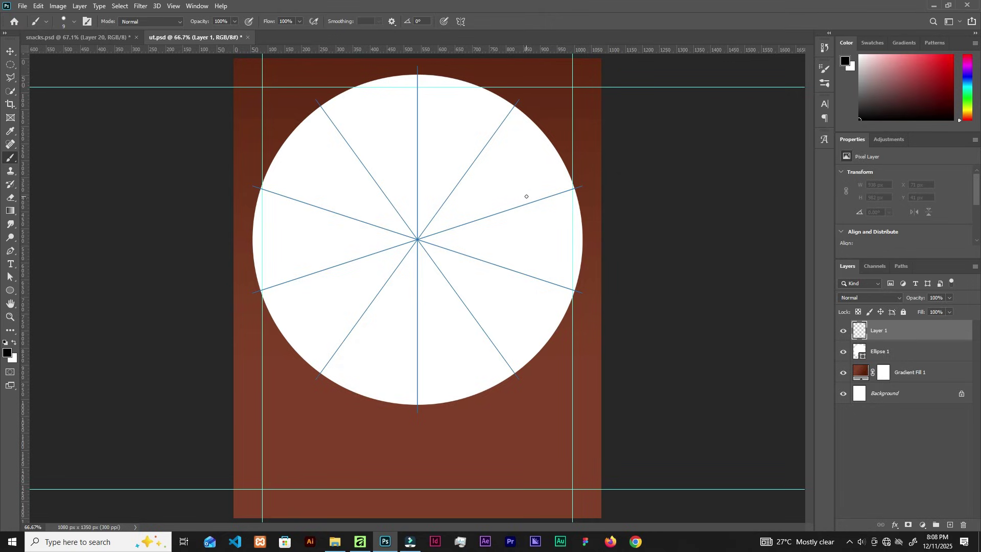
{"action": "scroll", "coordinate": [509, 133], "scroll_direction": "up", "scroll_amount": 3}
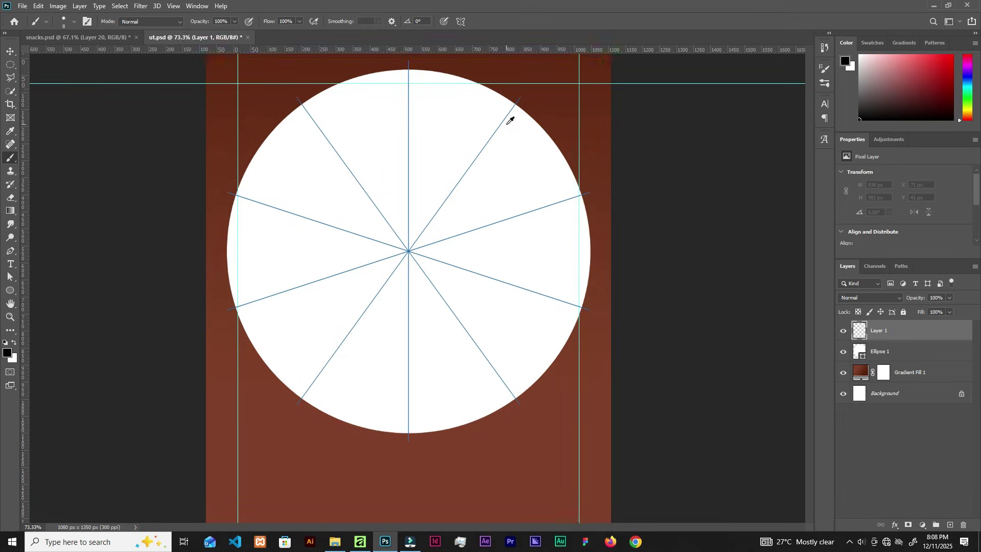
{"action": "left_click_drag", "start_coordinate": [437, 139], "coordinate": [512, 149]}
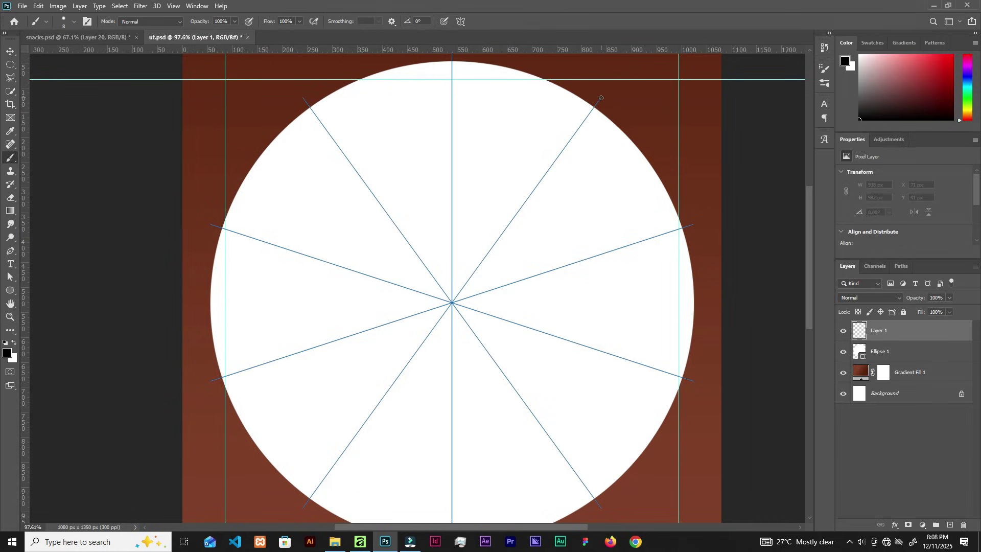
{"action": "left_click", "coordinate": [601, 98]}
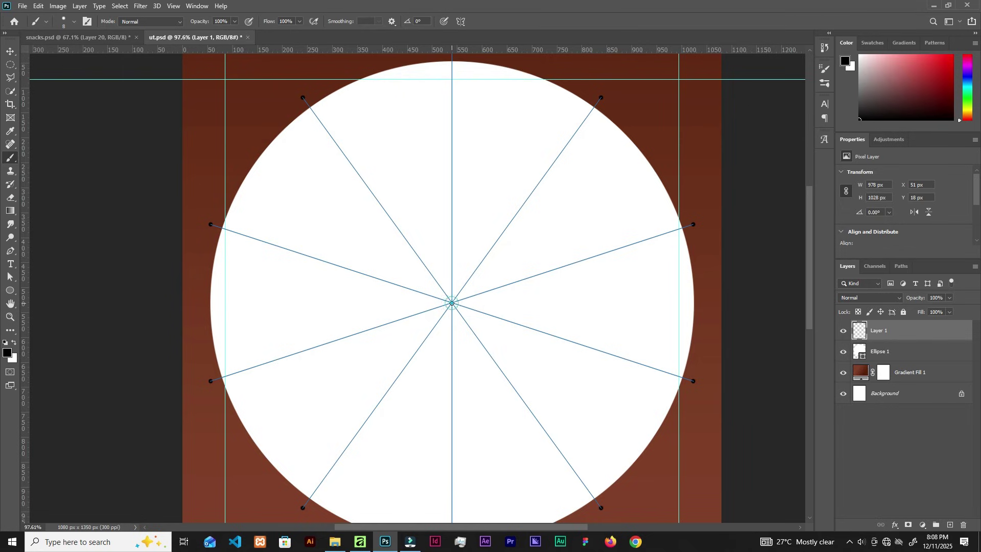
{"action": "left_click", "coordinate": [451, 303], "text": "shift"}
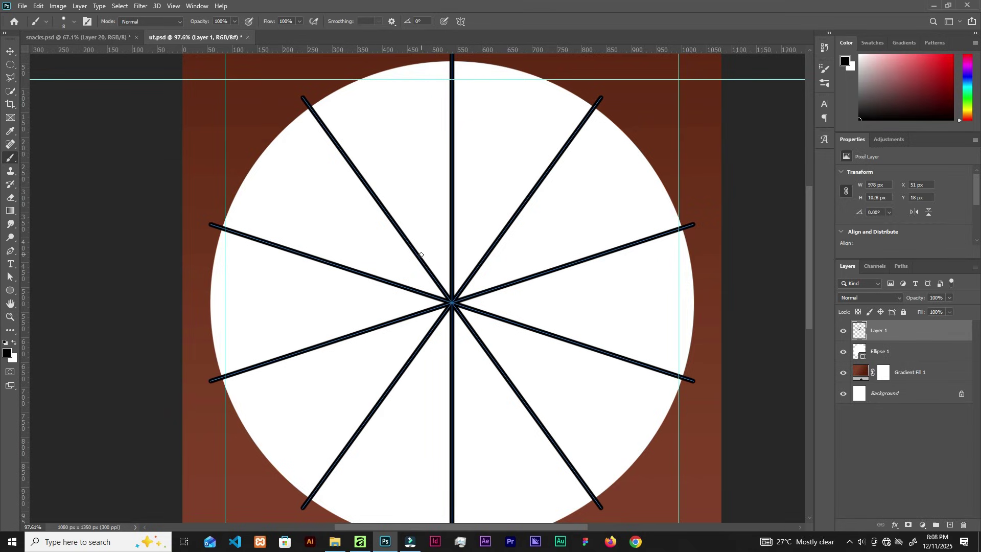
{"action": "scroll", "coordinate": [421, 258], "scroll_direction": "right", "scroll_amount": 3}
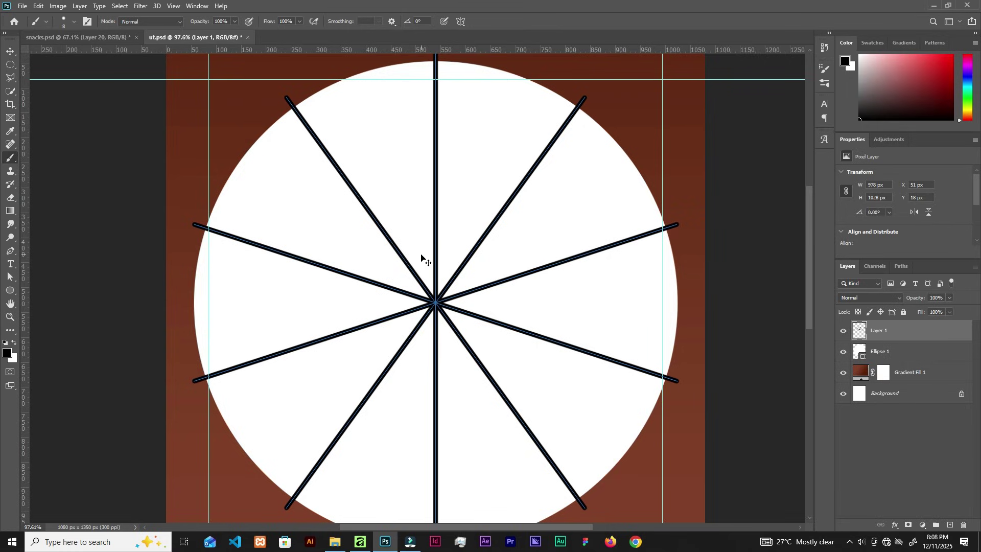
{"action": "key", "text": "ctrl+minus"}
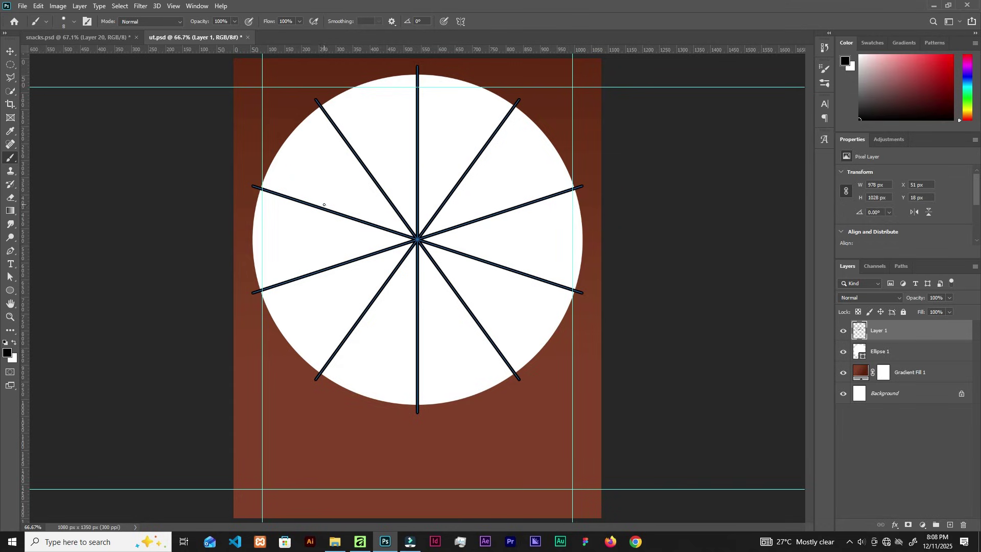
Load the painted lines of Layer 1 as a selection and rasterize the Ellipse 1 layer.
{"action": "left_click", "coordinate": [11, 51]}
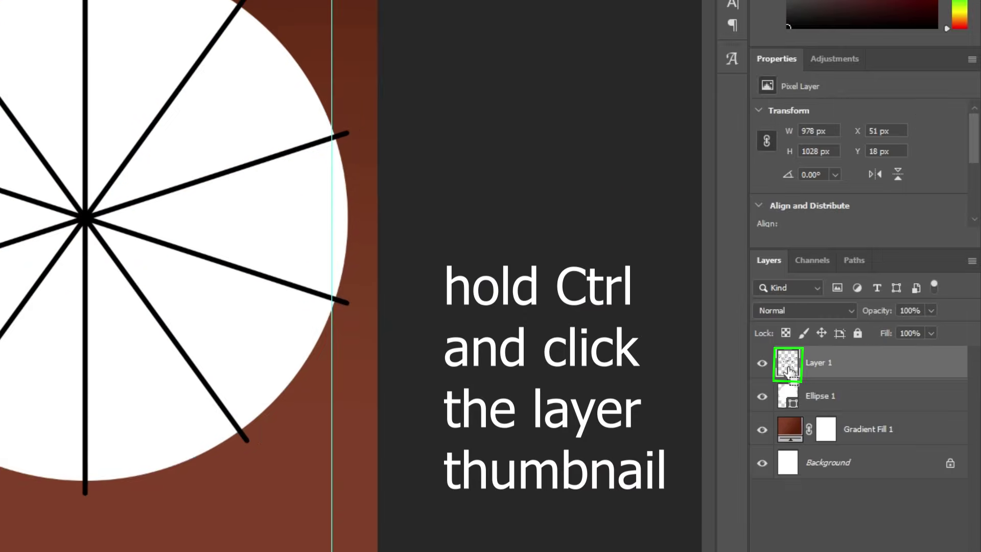
{"action": "left_click", "coordinate": [788, 368], "text": "ctrl"}
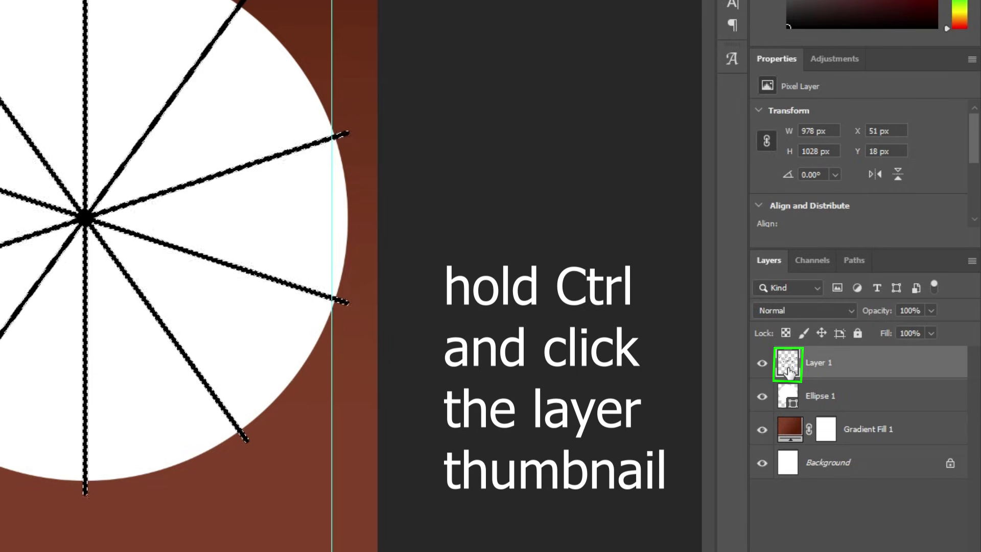
{"action": "right_click", "coordinate": [854, 402]}
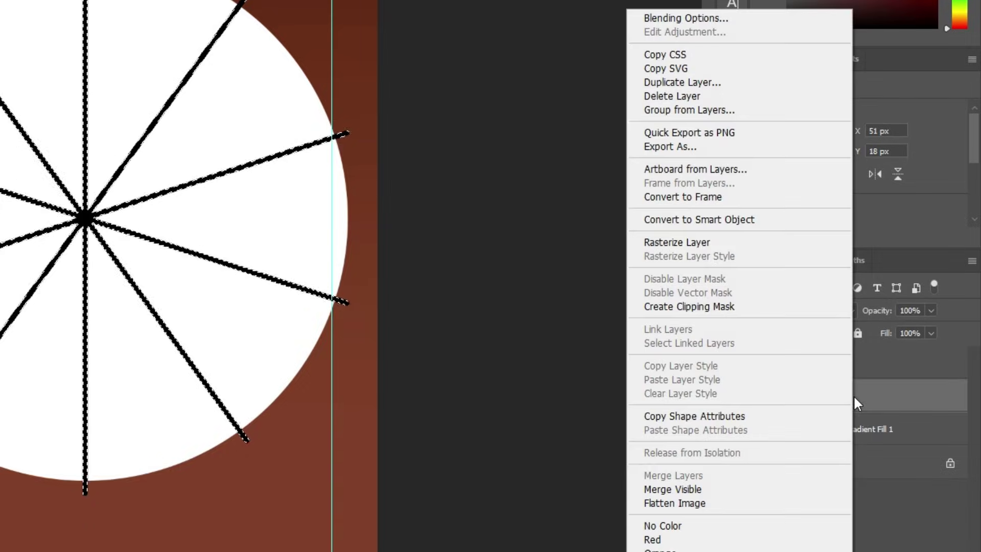
{"action": "left_click", "coordinate": [884, 396]}
{"action": "left_click", "coordinate": [763, 401]}
{"action": "left_click", "coordinate": [763, 401]}
{"action": "right_click", "coordinate": [865, 397]}
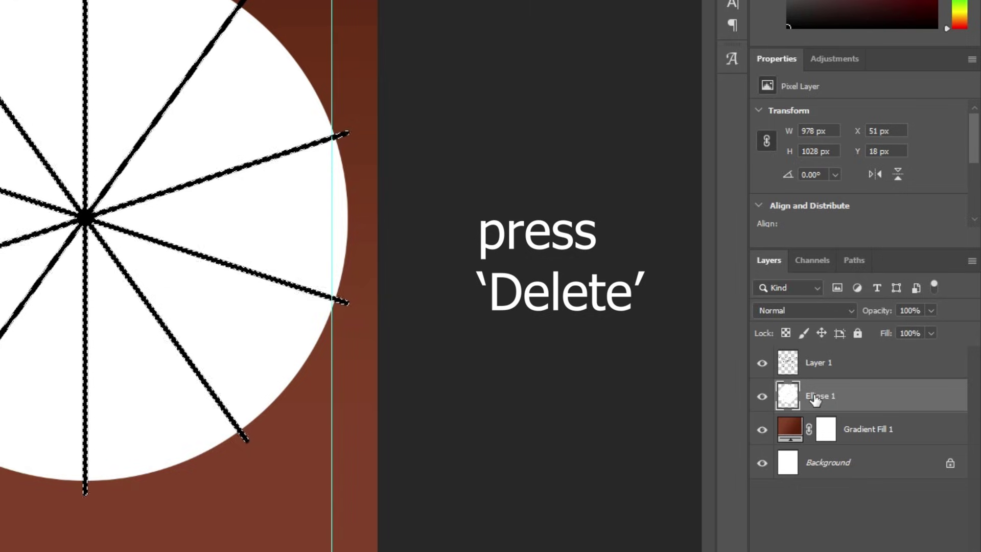
Cut the selected lines out of the white circle, delete the painted-line layer and clear the selection.
{"action": "key", "text": "Delete"}
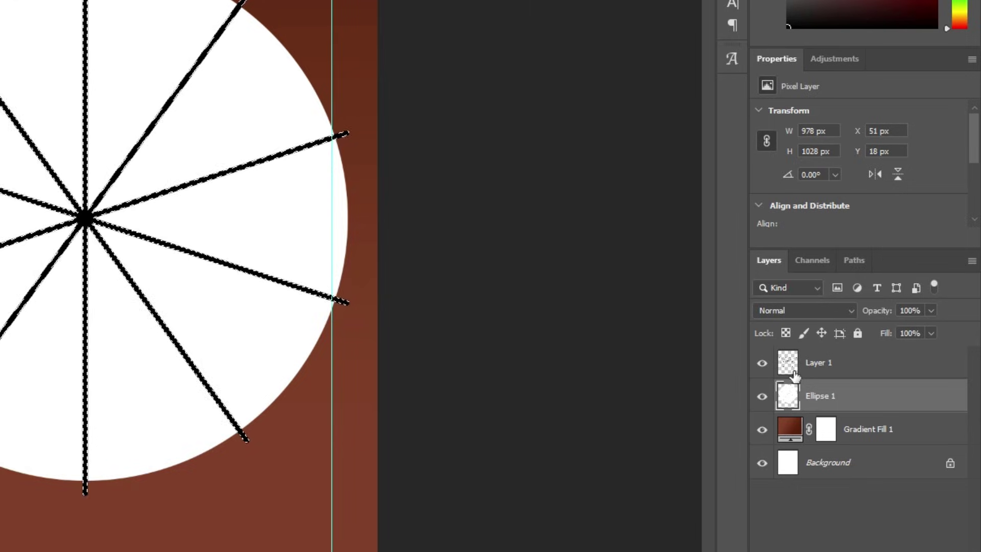
{"action": "left_click", "coordinate": [869, 362]}
{"action": "left_click_drag", "start_coordinate": [877, 234], "coordinate": [953, 532]}
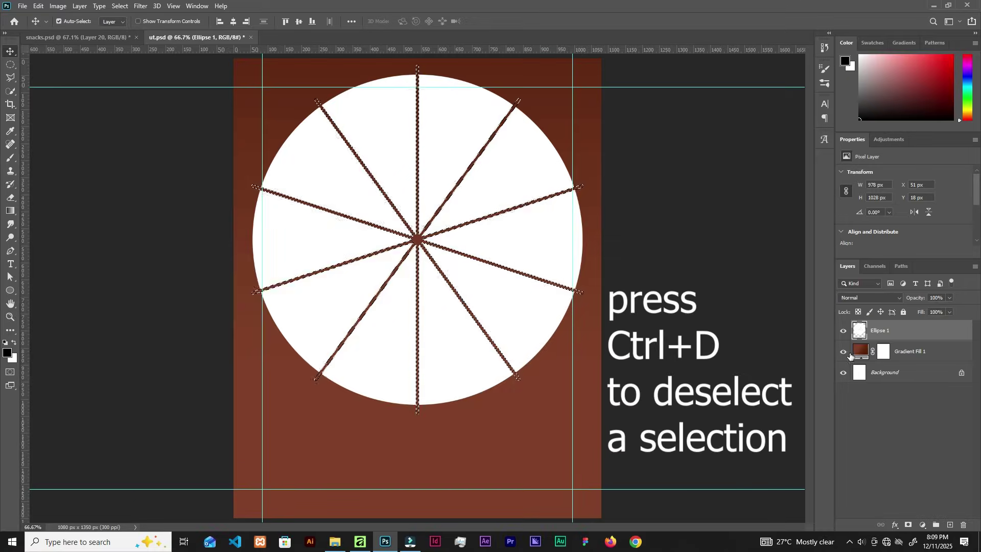
{"action": "key", "text": "ctrl+d"}
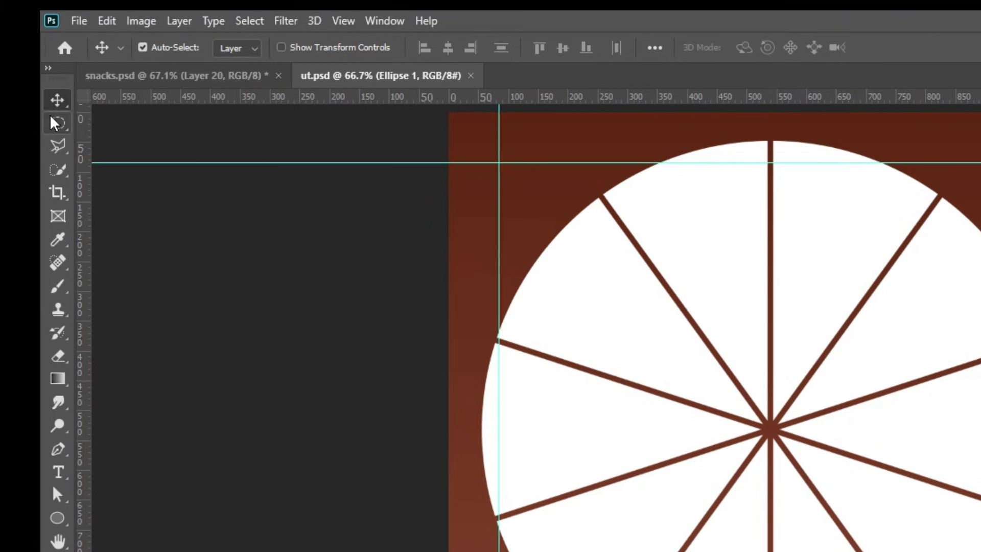
Make a circular selection about 546 px across with the Elliptical Marquee, centred on the point where the spokes meet.
{"action": "left_click", "coordinate": [10, 65]}
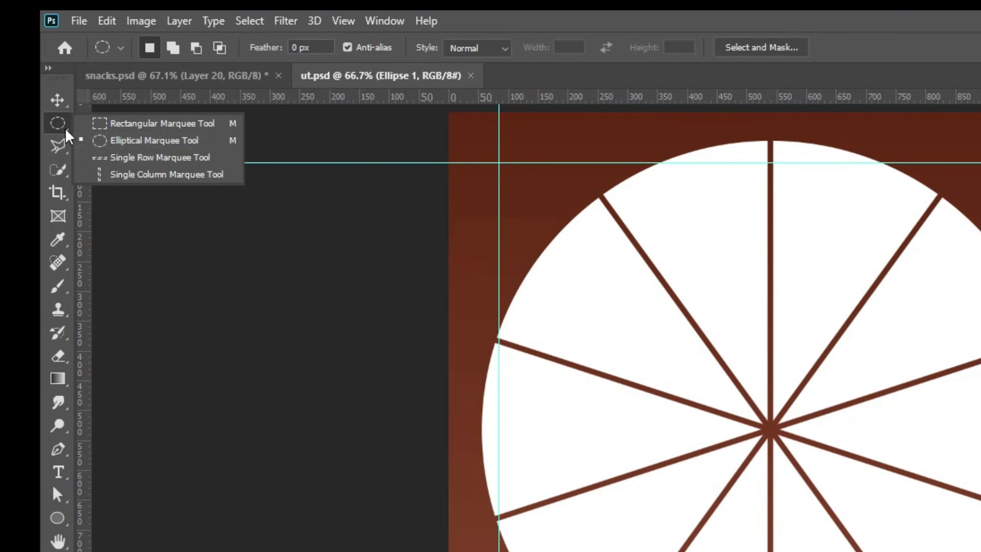
{"action": "left_click", "coordinate": [113, 143]}
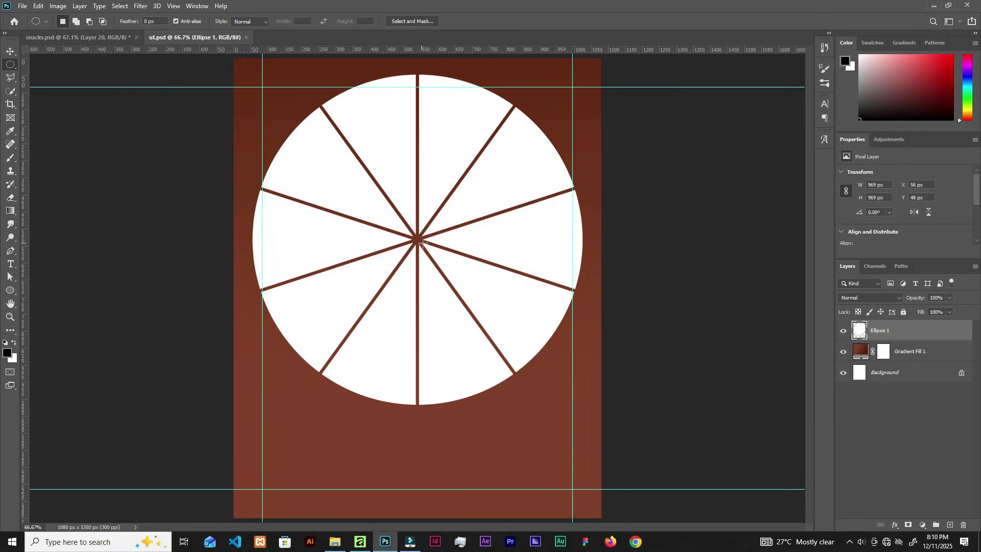
{"action": "scroll", "coordinate": [418, 241], "scroll_direction": "up", "scroll_amount": 2}
{"action": "scroll", "coordinate": [414, 266], "scroll_direction": "up", "scroll_amount": 3}
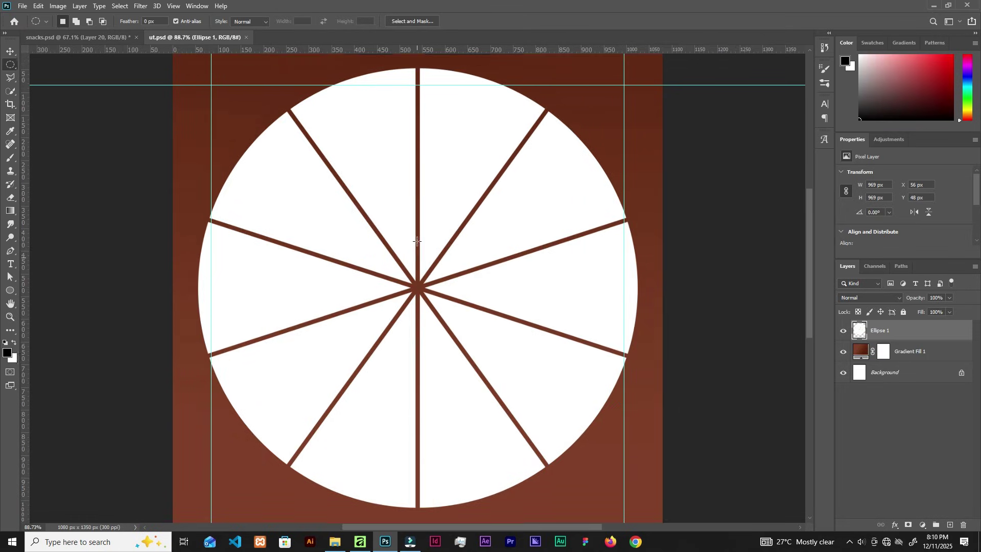
{"action": "left_click_drag", "start_coordinate": [418, 294], "coordinate": [558, 417]}
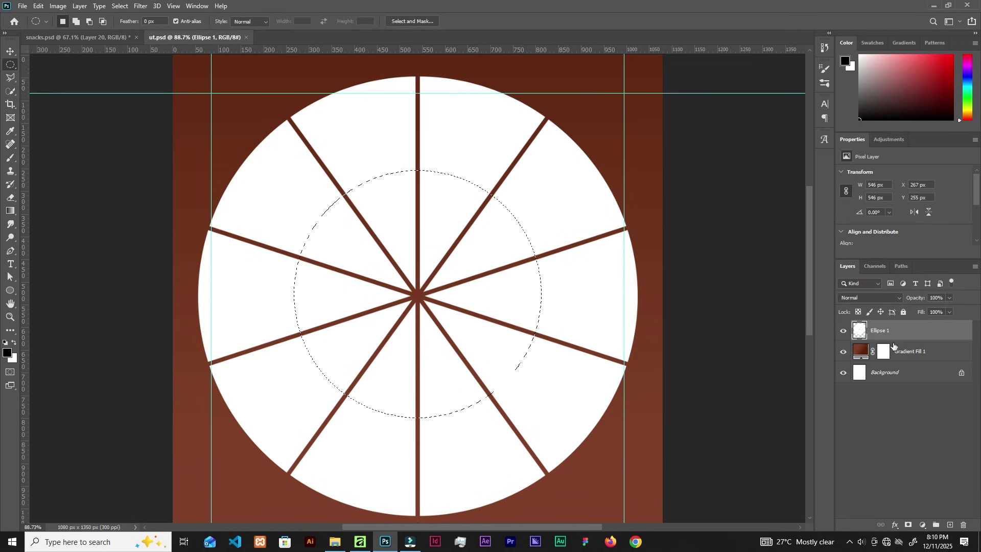
Try cutting the selected inner circle out of the segmented white circle and clear the selection.
{"action": "key", "text": "Delete"}
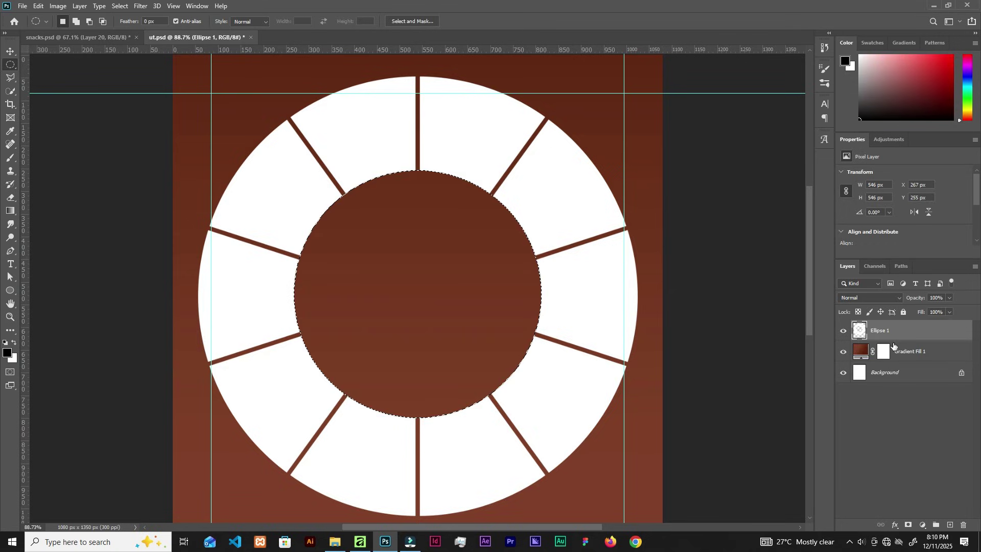
{"action": "key", "text": "ctrl+d"}
{"action": "key", "text": "v"}
{"action": "key", "text": "ctrl+minus"}
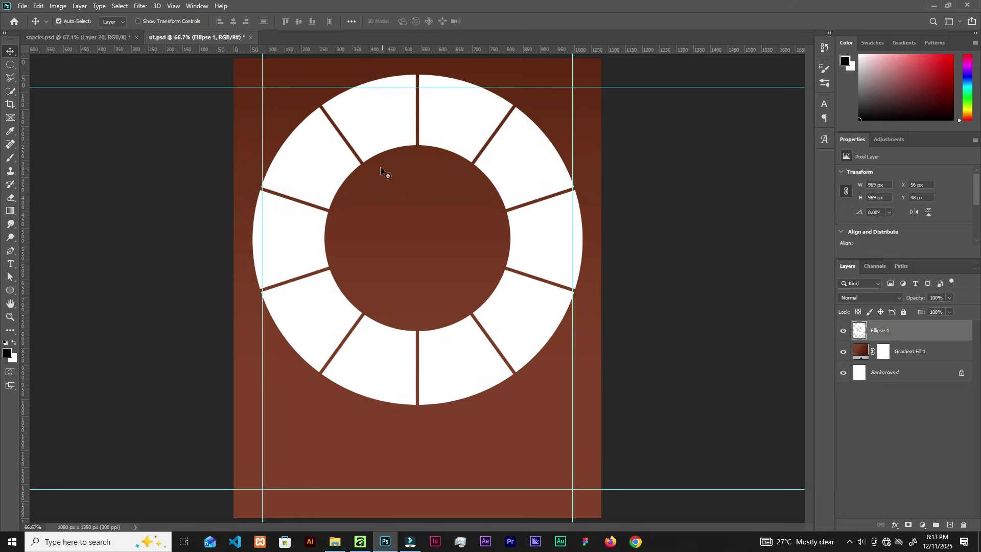
Undo the deselection and the inner circle's removal.
{"action": "key", "text": "ctrl+z"}
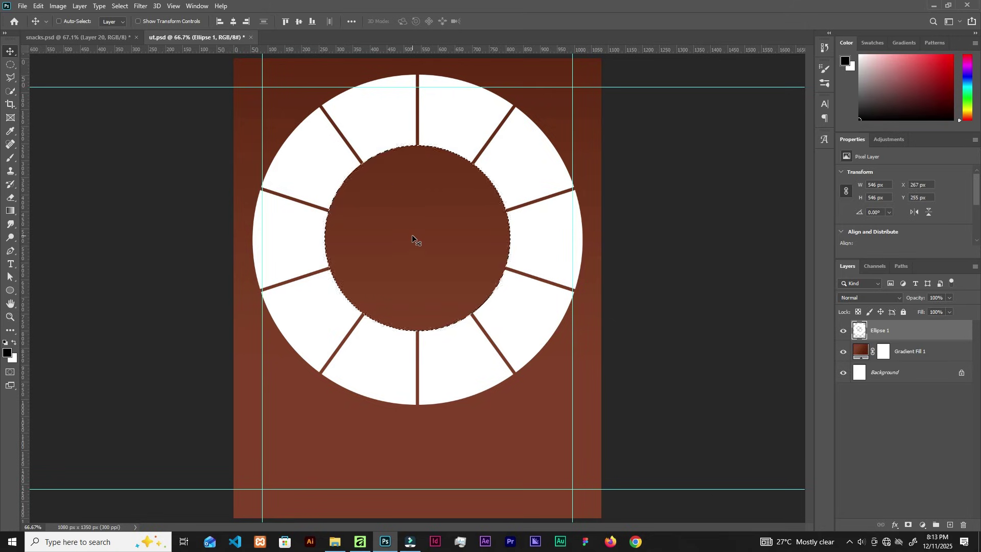
{"action": "key", "text": "ctrl+z"}
{"action": "key", "text": "ctrl"}
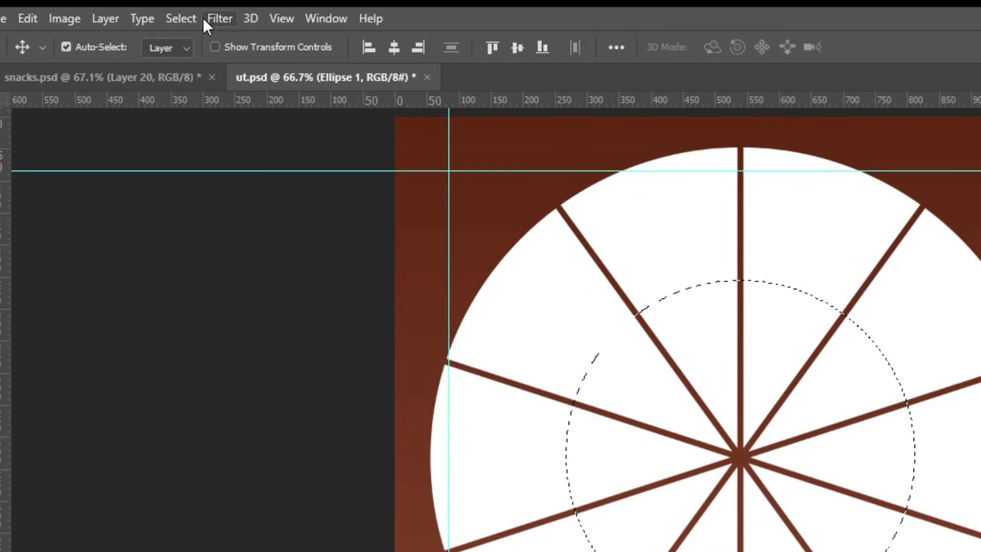
Transform the circular selection, shrinking it proportionally about its centre to about 494 px across.
{"action": "left_click", "coordinate": [185, 17]}
{"action": "mouse_move", "coordinate": [216, 292]}
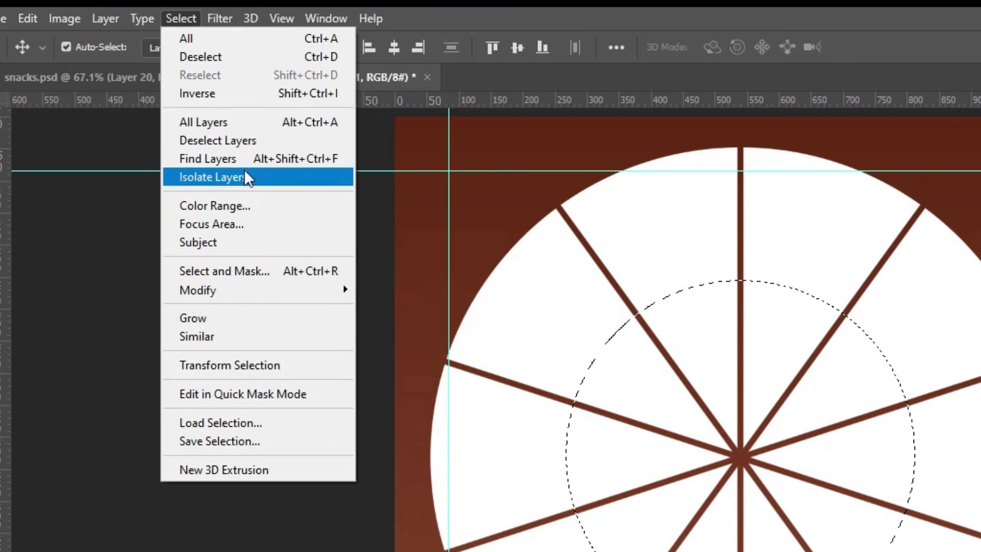
{"action": "left_click", "coordinate": [226, 360]}
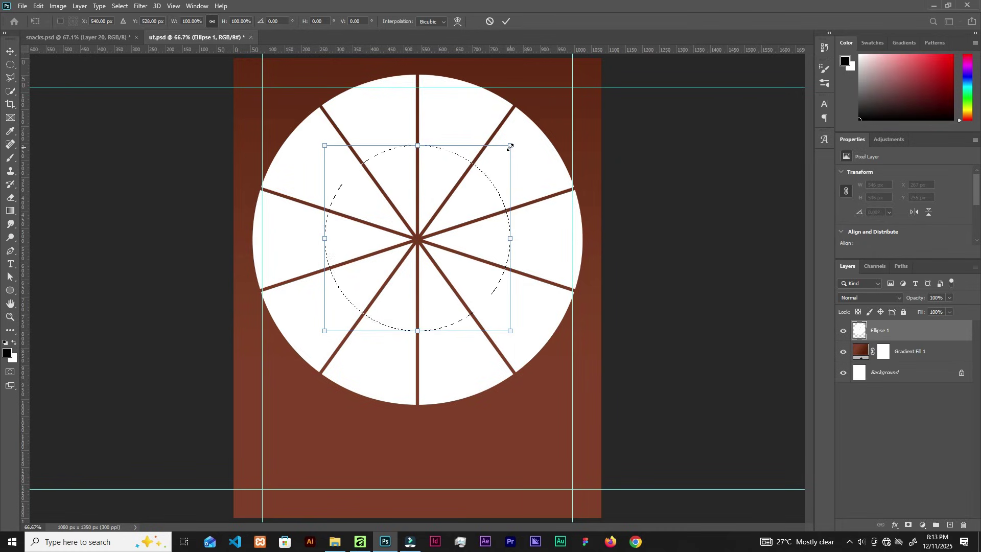
{"action": "left_click_drag", "start_coordinate": [510, 146], "coordinate": [493, 162]}
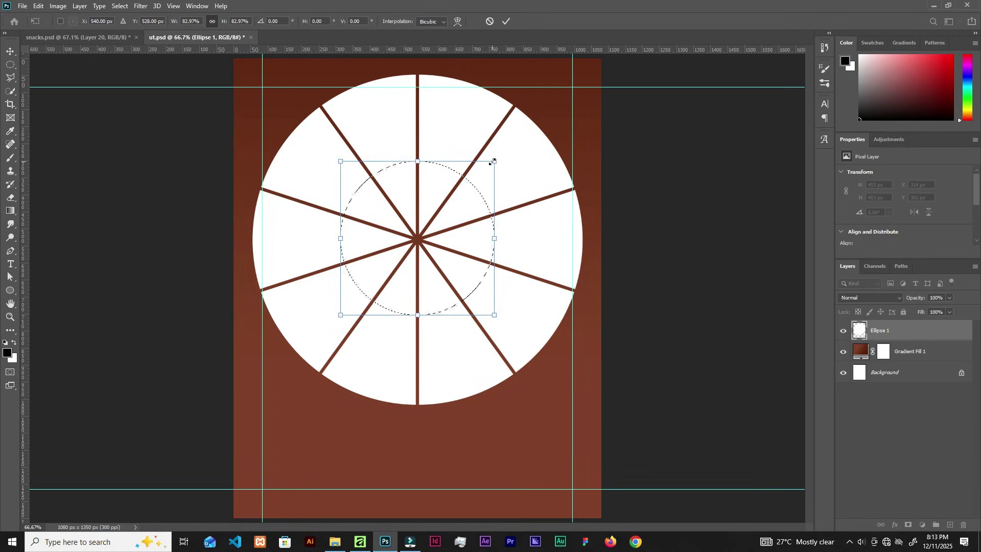
{"action": "left_click_drag", "start_coordinate": [493, 162], "coordinate": [501, 156]}
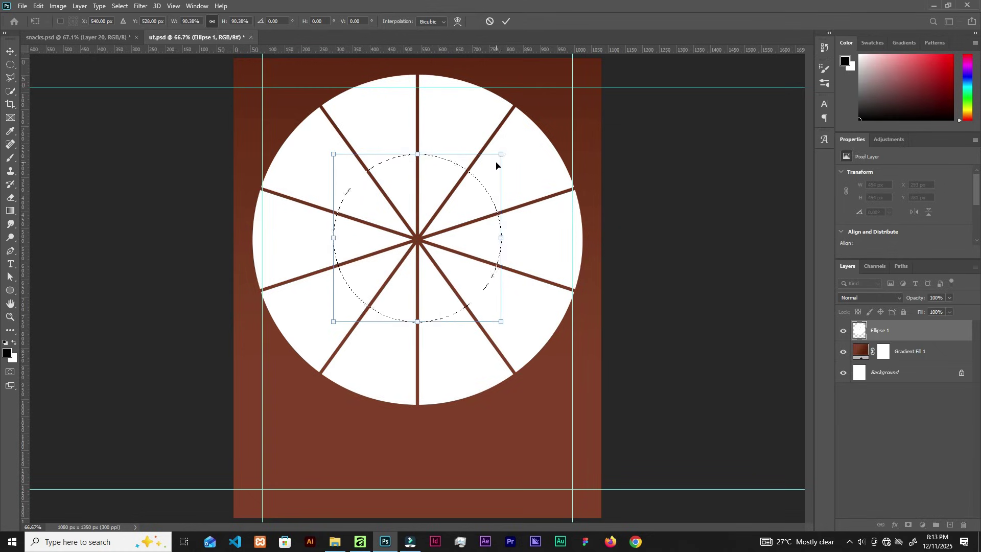
{"action": "left_click", "coordinate": [505, 21]}
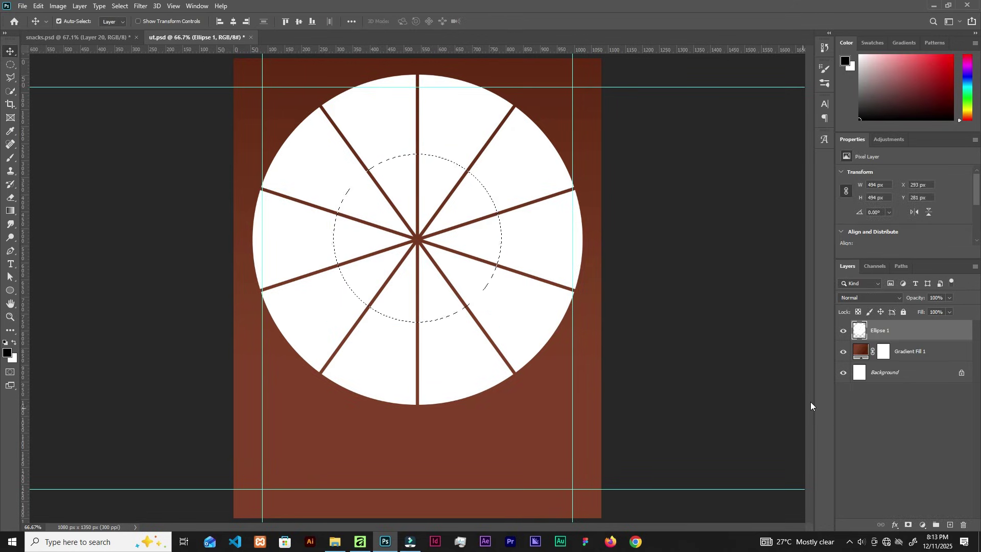
Delete the selected inner circle from the segmented white circle and clear the selection.
{"action": "key", "text": "Delete"}
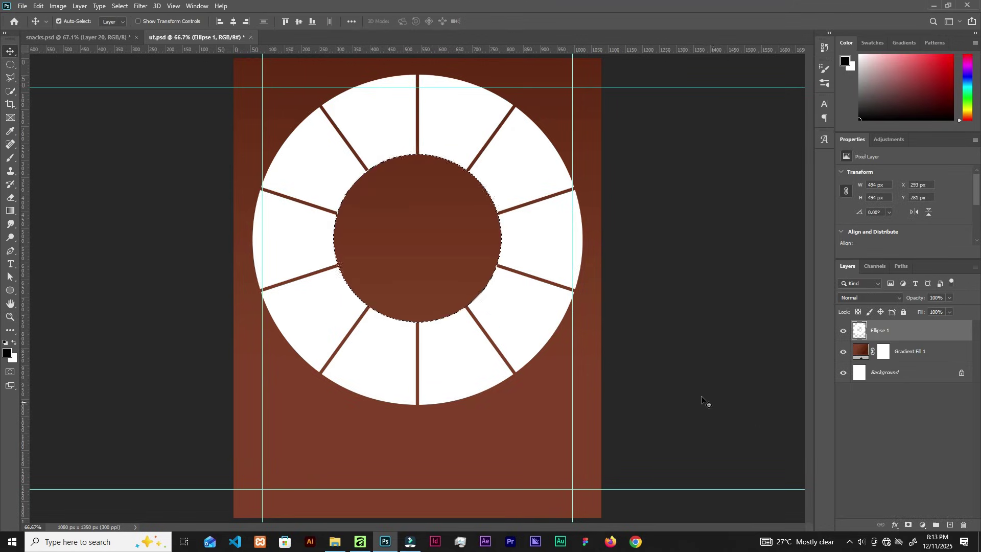
{"action": "key", "text": "ctrl+d"}
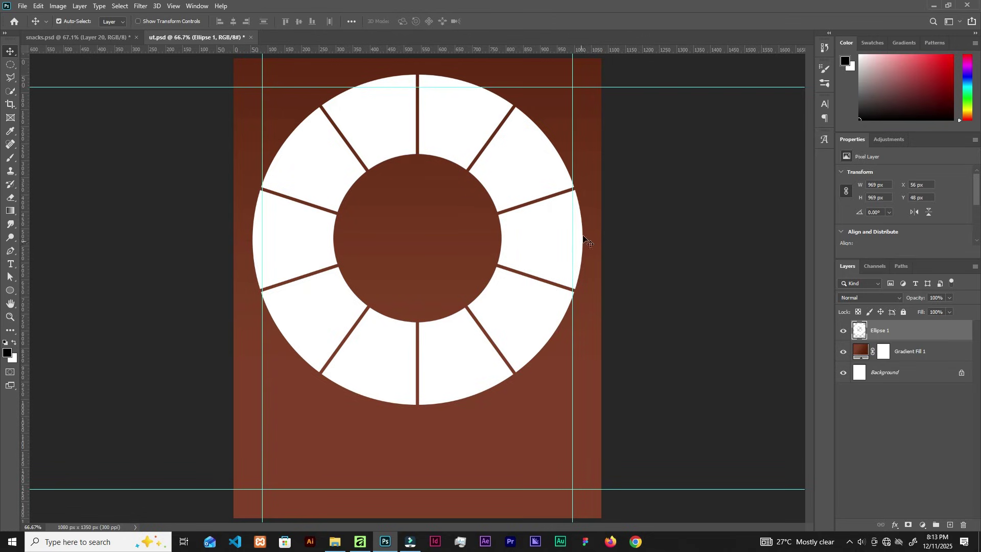
Outline the upper-right ring segment with the Polygonal Lasso, cut it onto its own layer, and check the cut by toggling that layer's visibility.
{"action": "scroll", "coordinate": [480, 201], "scroll_direction": "up", "scroll_amount": 2}
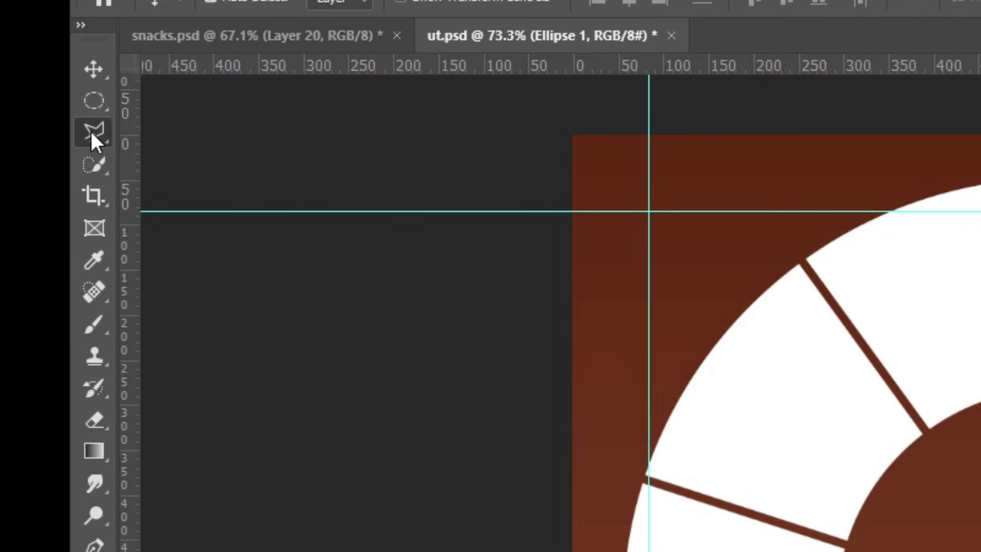
{"action": "right_click", "coordinate": [11, 77]}
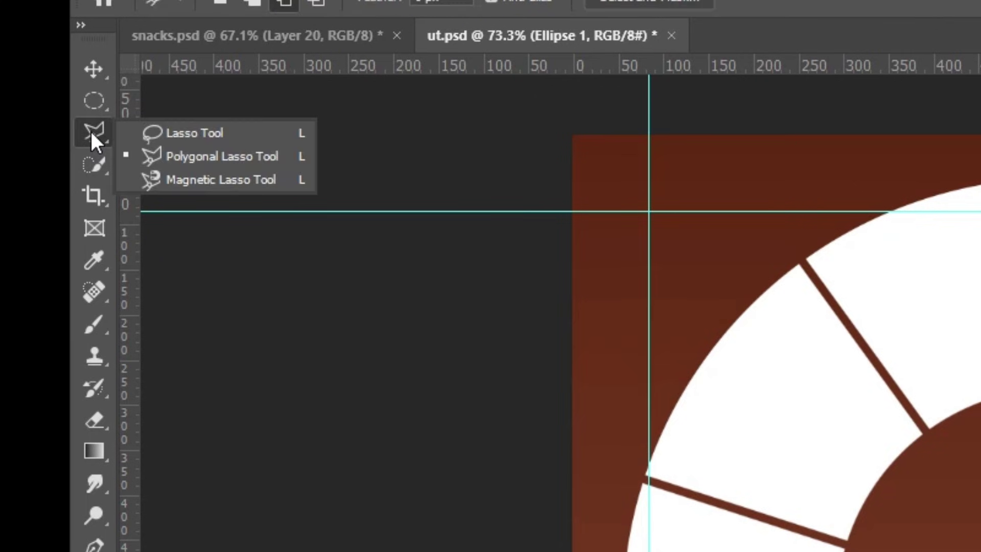
{"action": "left_click", "coordinate": [180, 158]}
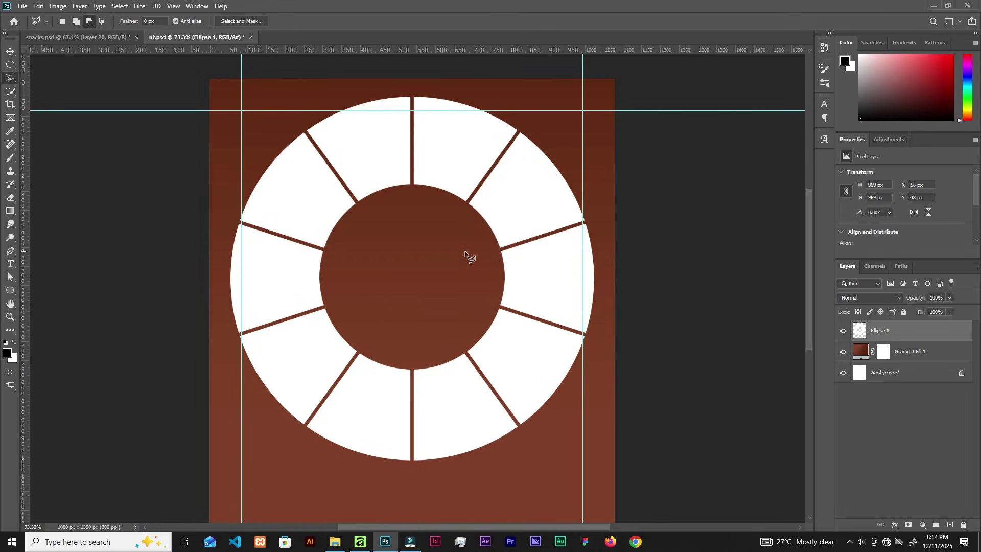
{"action": "scroll", "coordinate": [536, 97], "scroll_direction": "up", "scroll_amount": 4}
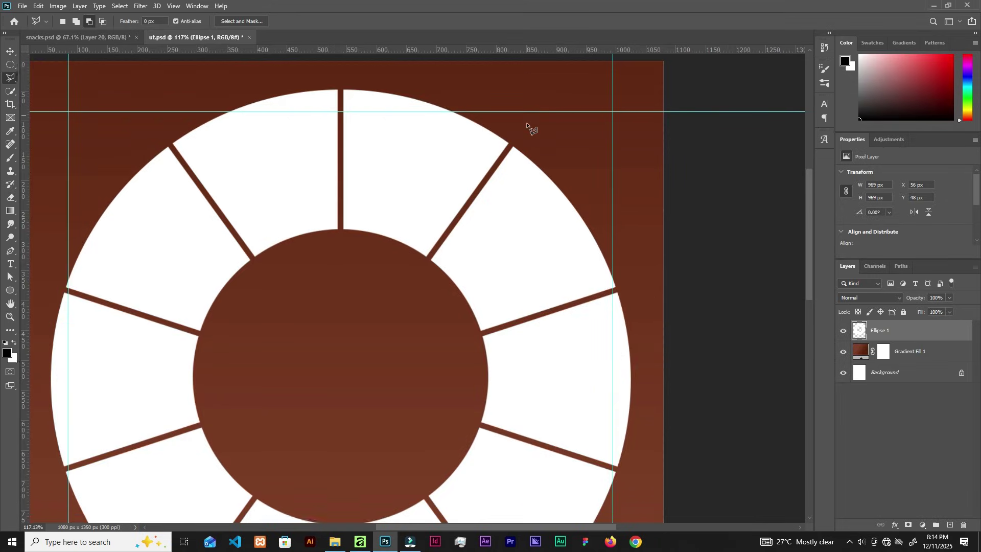
{"action": "scroll", "coordinate": [526, 123], "scroll_direction": "down", "scroll_amount": 1}
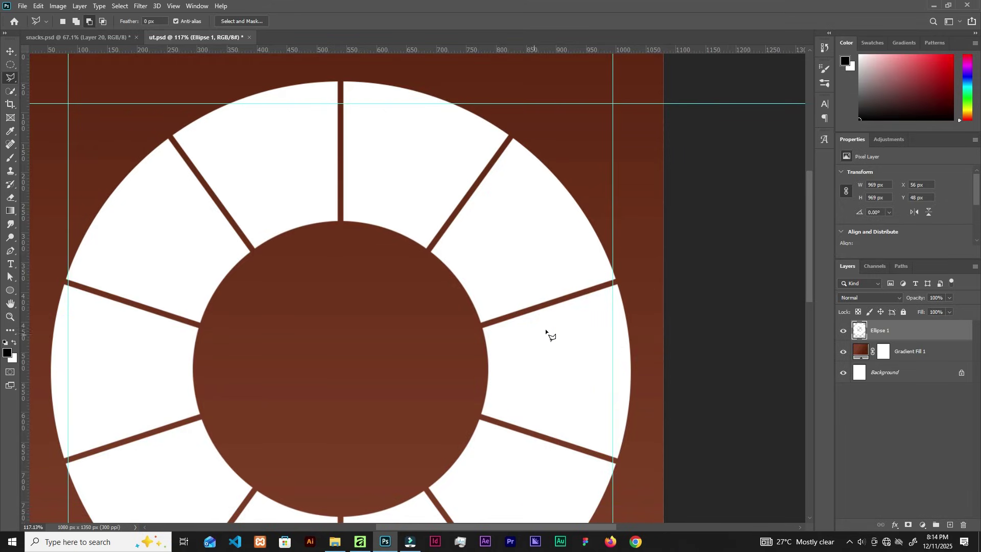
{"action": "left_click", "coordinate": [516, 129]}
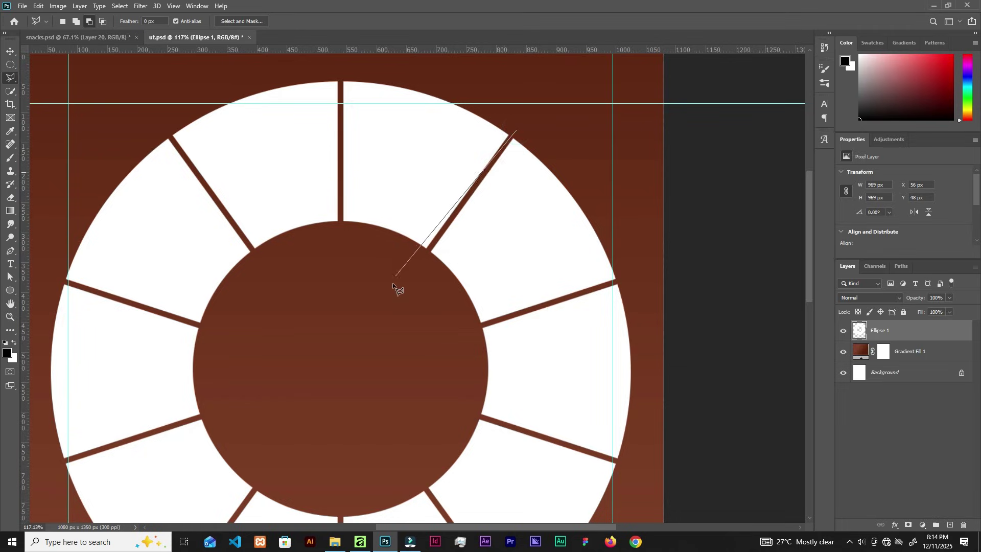
{"action": "left_click", "coordinate": [420, 258]}
{"action": "left_click", "coordinate": [476, 328]}
{"action": "left_click", "coordinate": [627, 278]}
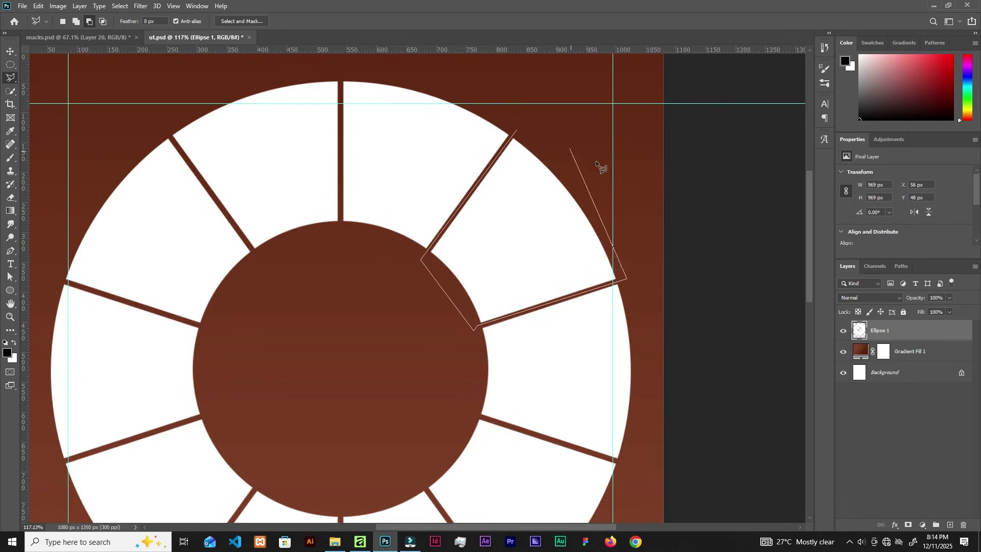
{"action": "left_click", "coordinate": [597, 154]}
{"action": "left_click", "coordinate": [517, 132]}
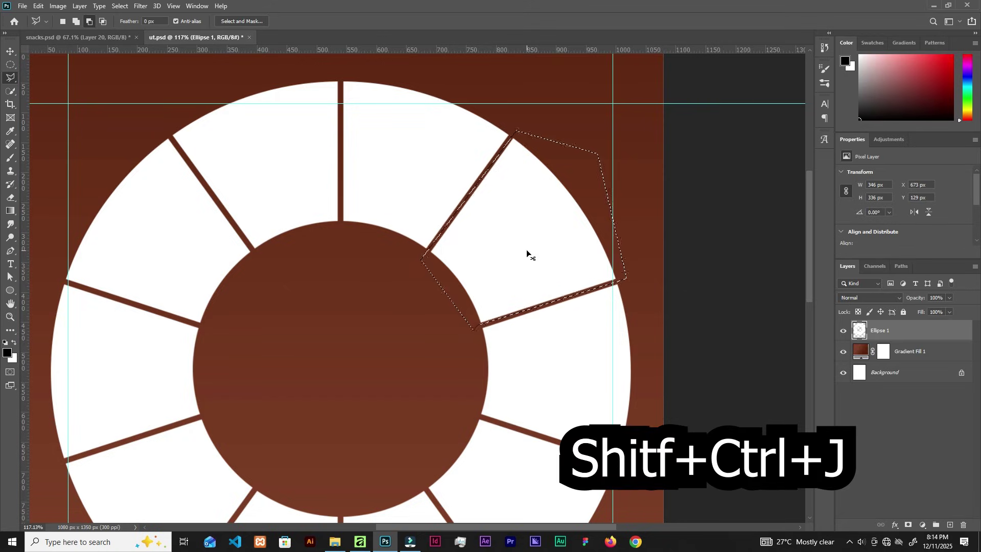
{"action": "key", "text": "ctrl+shift+j"}
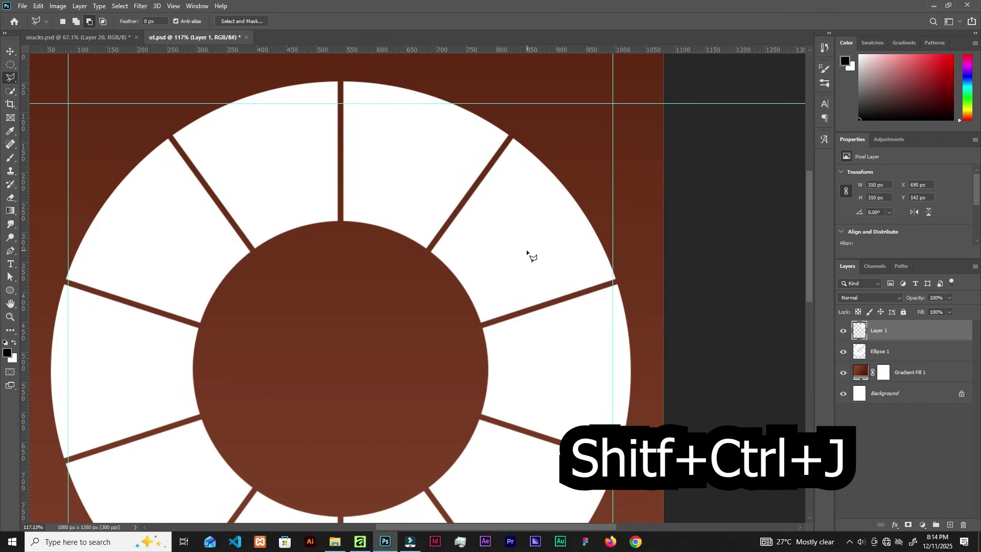
{"action": "left_click", "coordinate": [845, 335]}
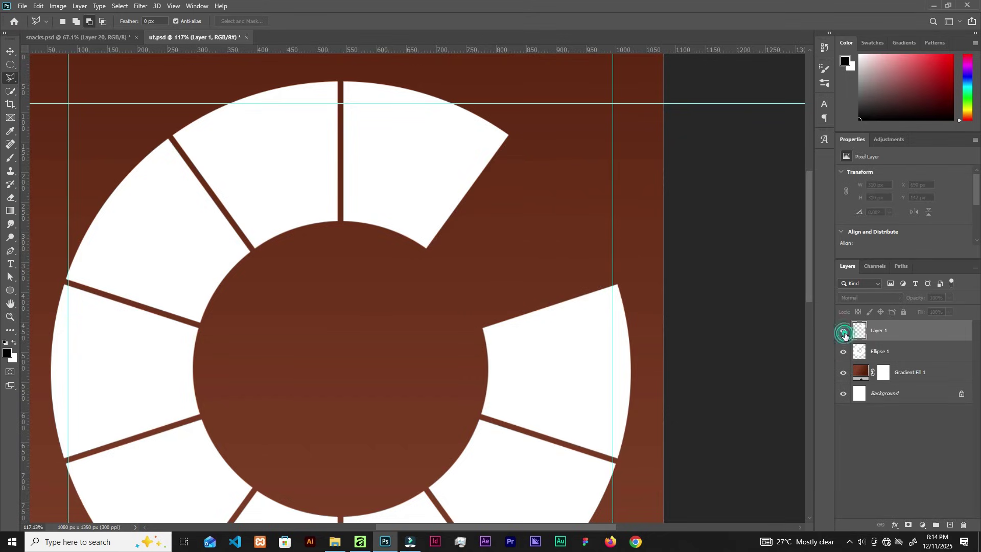
{"action": "left_click", "coordinate": [845, 335]}
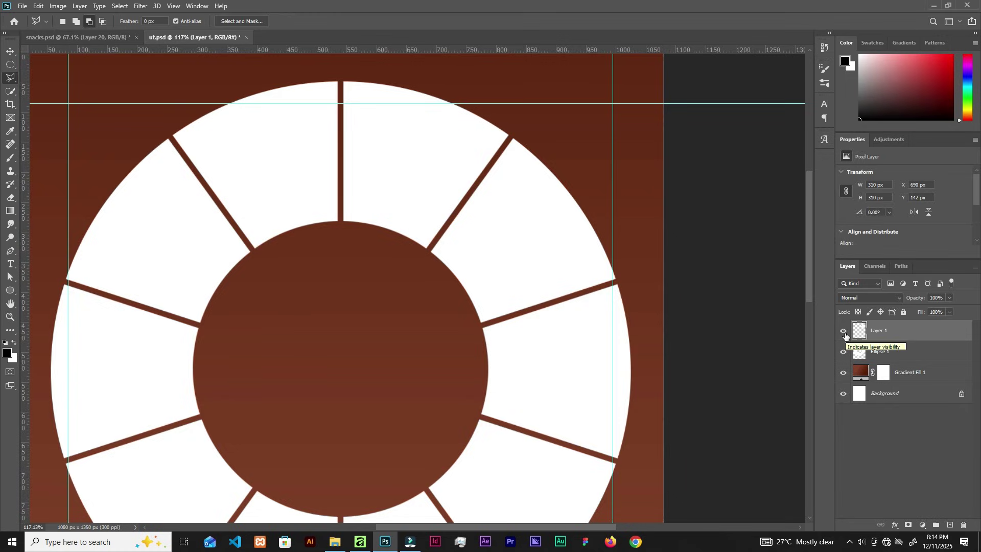
Hide Layer 1 and cut the ring segment below the gap from Ellipse 1 onto its own layer using a Polygonal Lasso selection.
{"action": "left_click", "coordinate": [876, 356]}
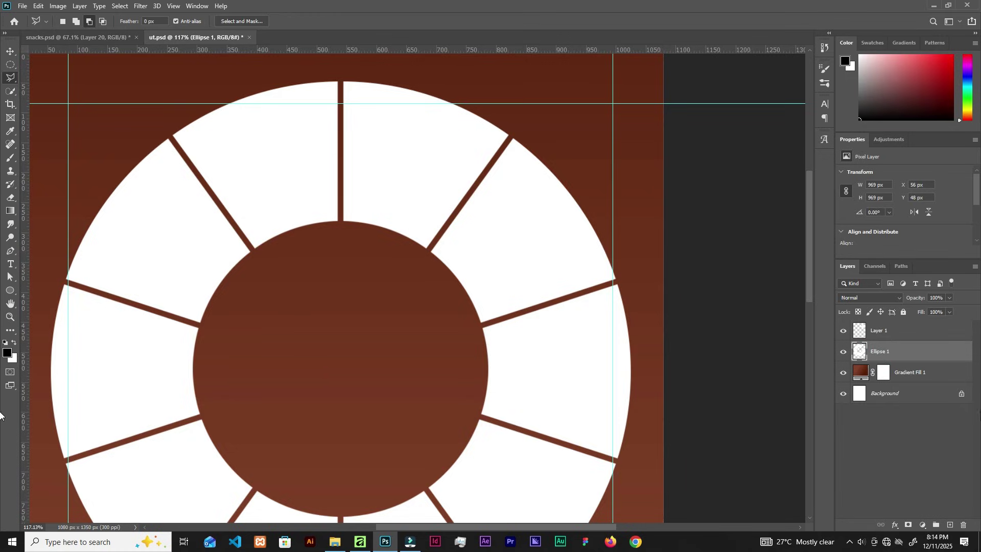
{"action": "scroll", "coordinate": [505, 258], "scroll_direction": "down", "scroll_amount": 2}
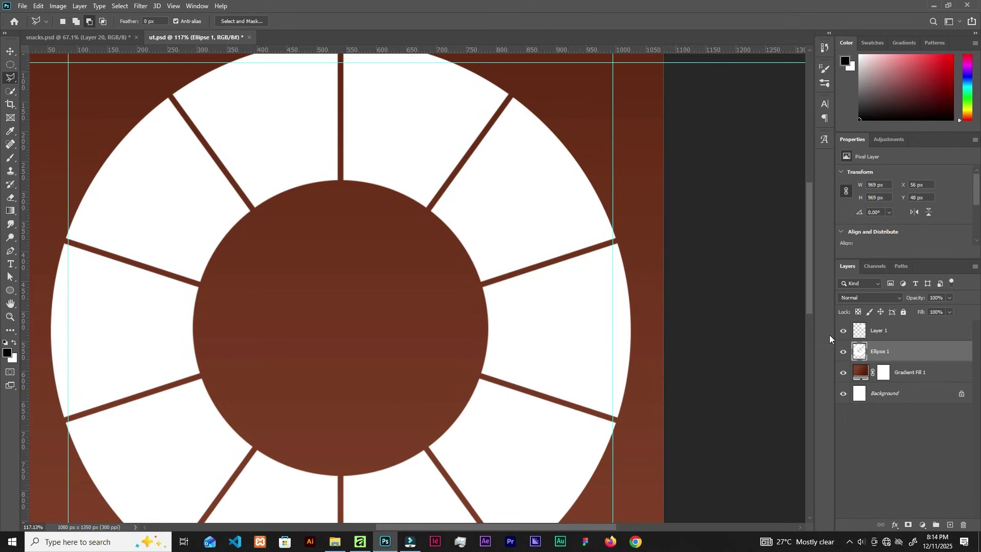
{"action": "left_click", "coordinate": [846, 331]}
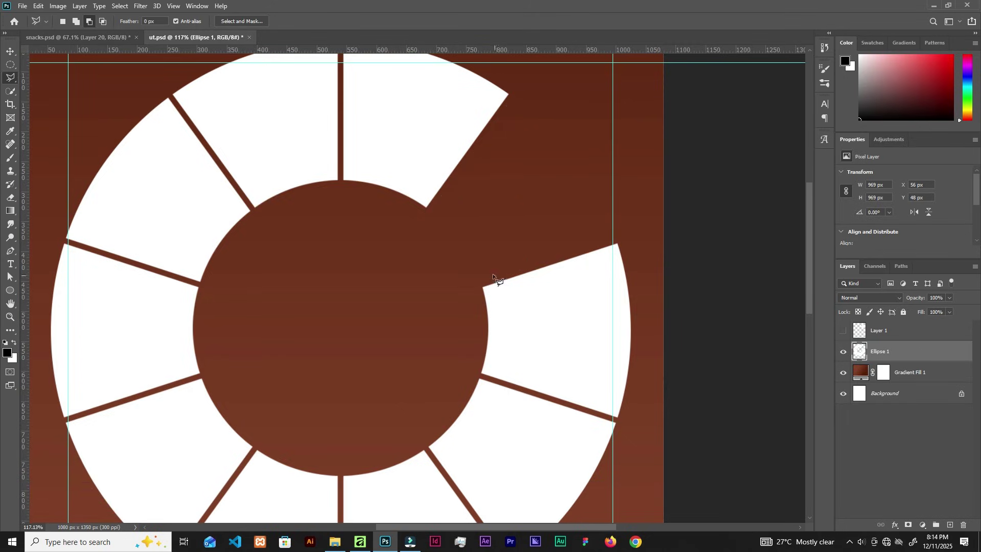
{"action": "left_click", "coordinate": [461, 274]}
{"action": "left_click", "coordinate": [643, 229]}
{"action": "left_click", "coordinate": [645, 374]}
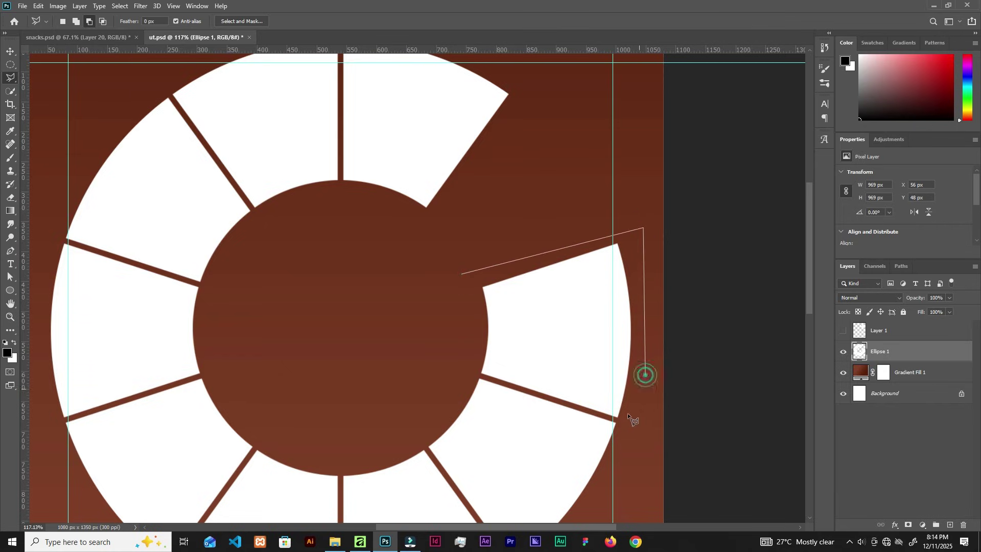
{"action": "left_click", "coordinate": [628, 422]}
{"action": "left_click", "coordinate": [470, 373]}
{"action": "double_click", "coordinate": [452, 319]}
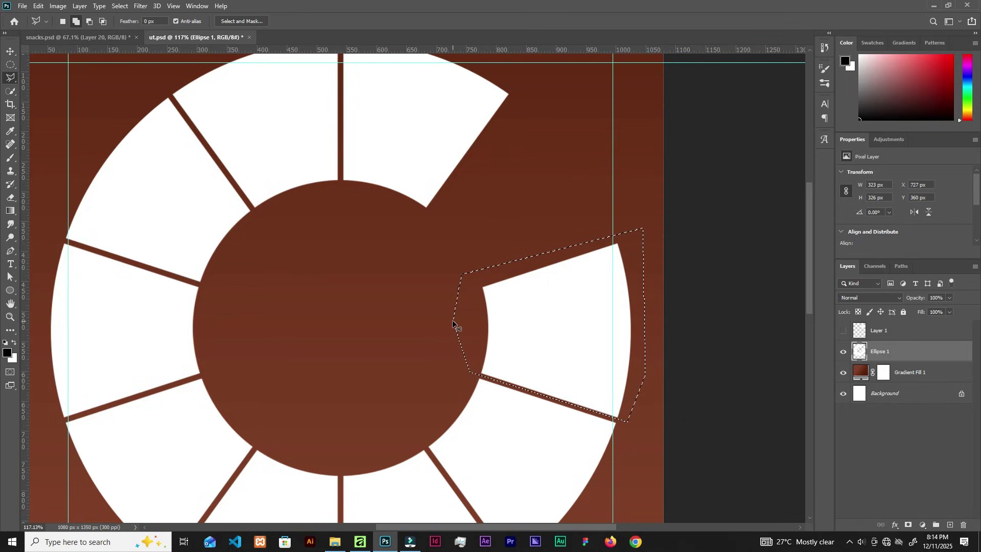
{"action": "key", "text": "ctrl+j"}
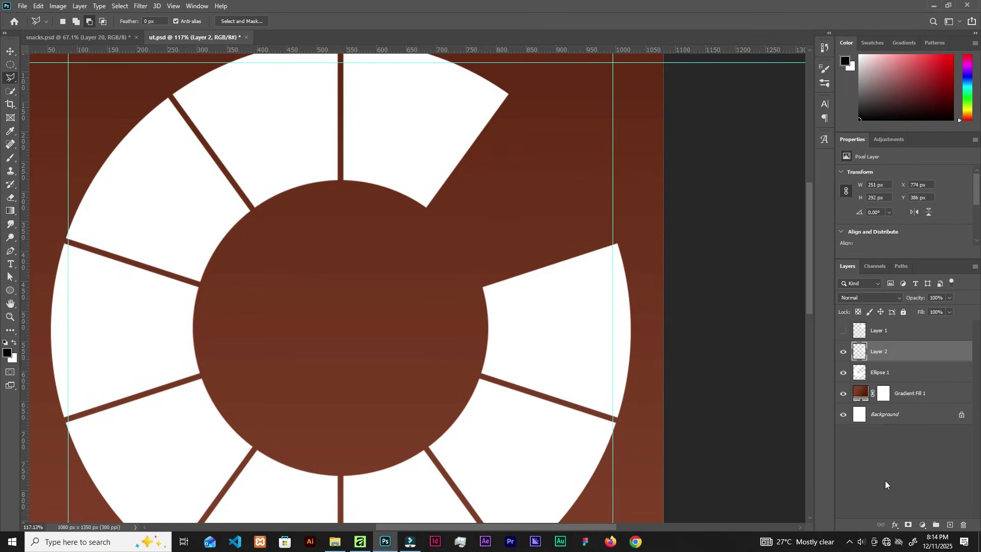
Hide Layer 2 and outline the lower-right ring segment of Ellipse 1 with the Polygonal Lasso.
{"action": "left_click", "coordinate": [844, 352]}
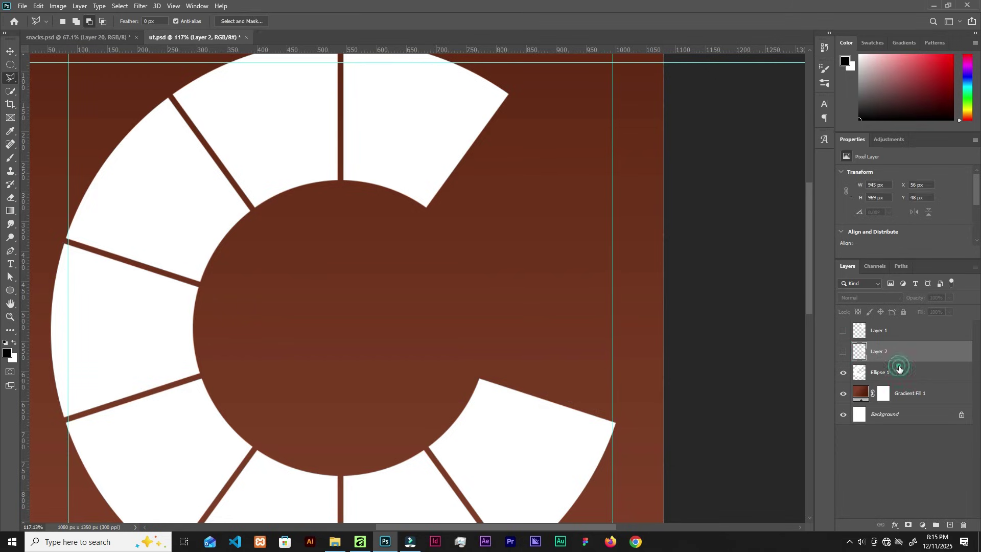
{"action": "left_click", "coordinate": [897, 372]}
{"action": "scroll", "coordinate": [489, 216], "scroll_direction": "down", "scroll_amount": 1}
{"action": "scroll", "coordinate": [490, 216], "scroll_direction": "down", "scroll_amount": 3}
{"action": "left_click", "coordinate": [415, 343]}
{"action": "left_click", "coordinate": [424, 355]}
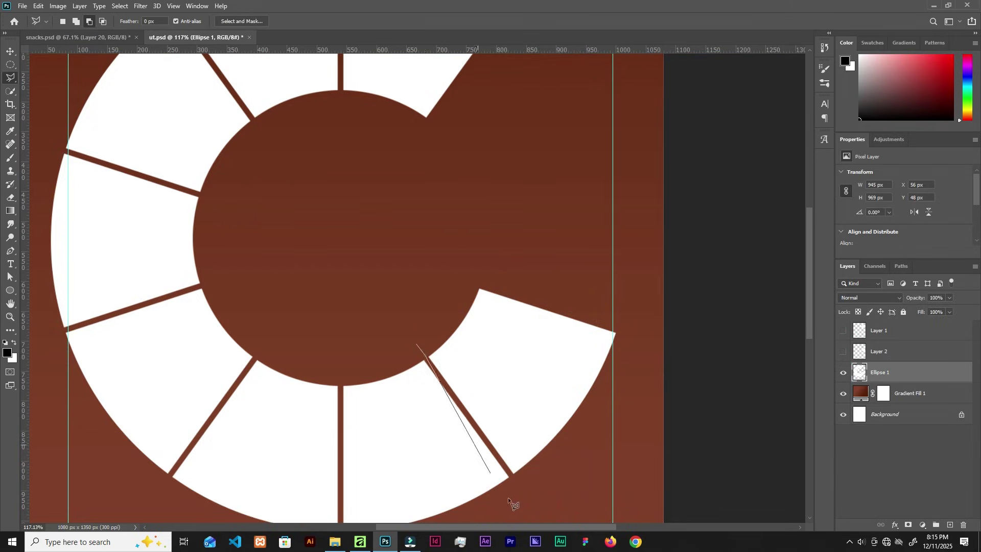
{"action": "left_click", "coordinate": [530, 500]}
{"action": "left_click", "coordinate": [669, 346]}
{"action": "left_click", "coordinate": [626, 282]}
{"action": "left_click", "coordinate": [456, 238]}
{"action": "double_click", "coordinate": [427, 285]}
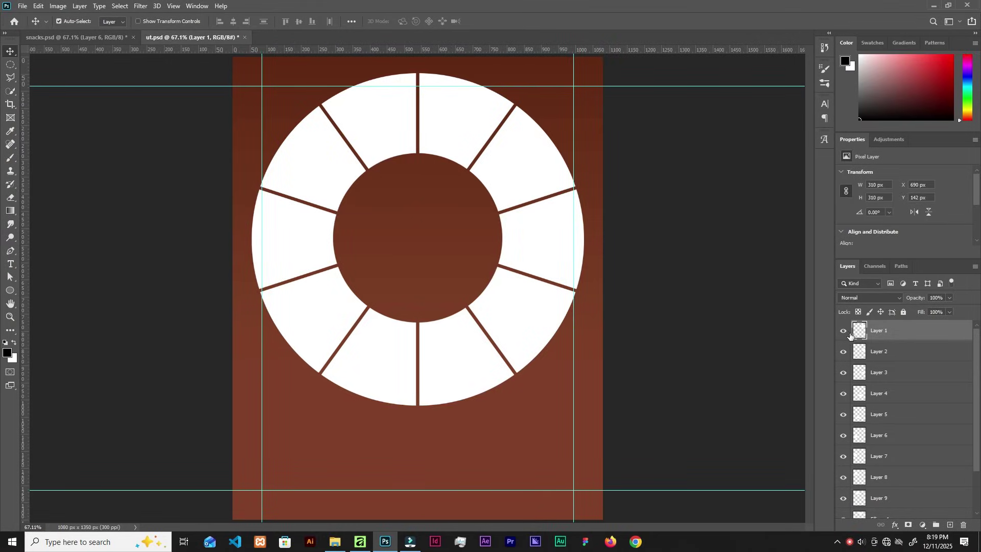
Hide Layers 1 to 7 one by one to check that each ring segment sits on its own layer.
{"action": "left_click", "coordinate": [843, 331]}
{"action": "left_click", "coordinate": [843, 352]}
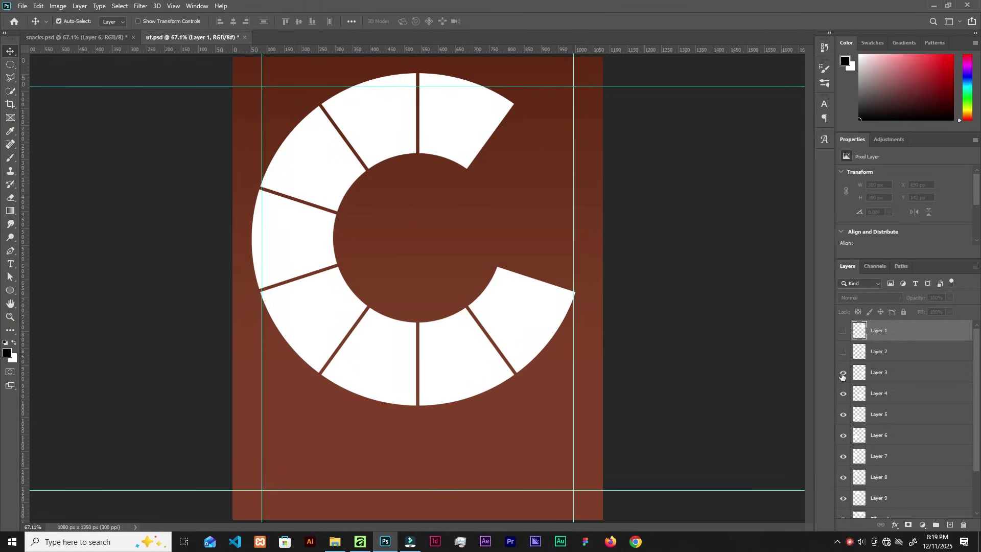
{"action": "left_click", "coordinate": [843, 373]}
{"action": "left_click", "coordinate": [843, 393]}
{"action": "left_click", "coordinate": [843, 414]}
{"action": "scroll", "coordinate": [849, 434], "scroll_direction": "down", "scroll_amount": 1}
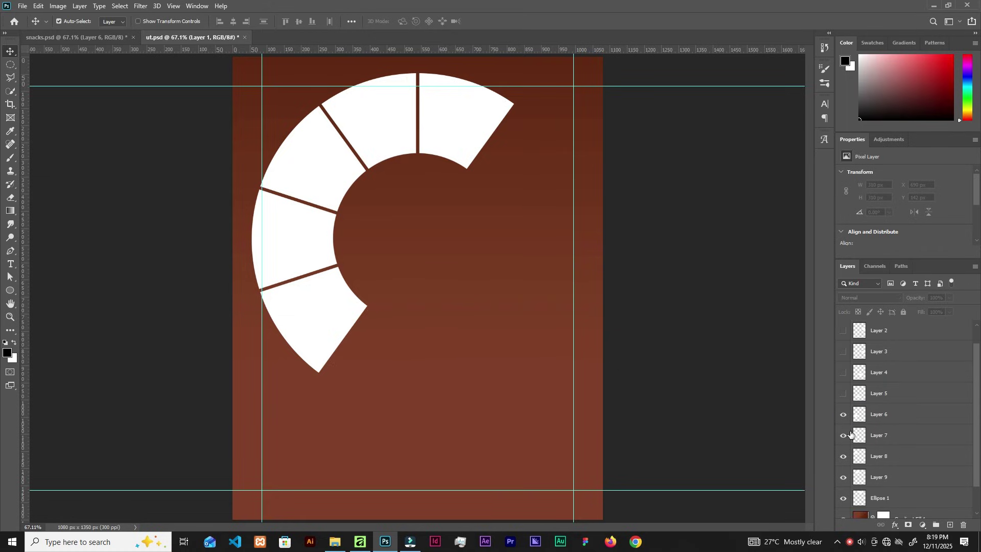
{"action": "left_click", "coordinate": [844, 414]}
{"action": "left_click", "coordinate": [843, 435]}
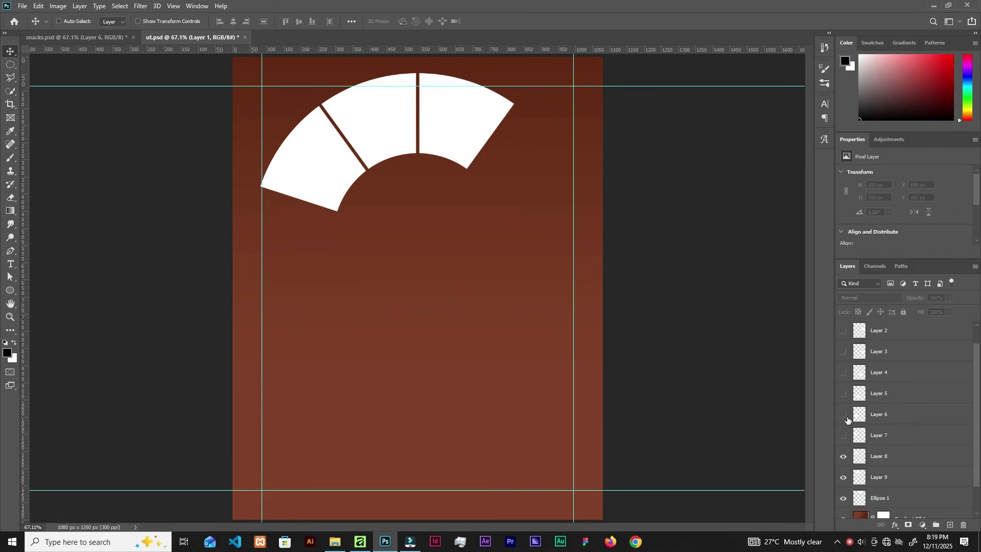
Undo the hiding of Layers 1 to 7.
{"action": "key", "text": "ctrl+z"}
{"action": "key", "text": "ctrl+z"}
{"action": "key", "text": "ctrl+z"}
{"action": "key", "text": "ctrl+z"}
{"action": "key", "text": "ctrl+z"}
{"action": "key", "text": "ctrl+z"}
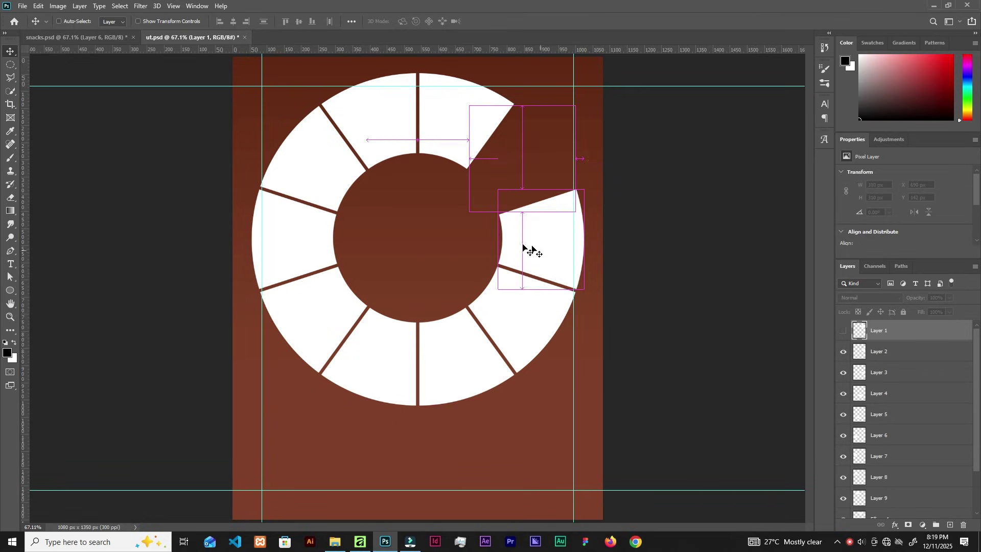
{"action": "key", "text": "ctrl+z"}
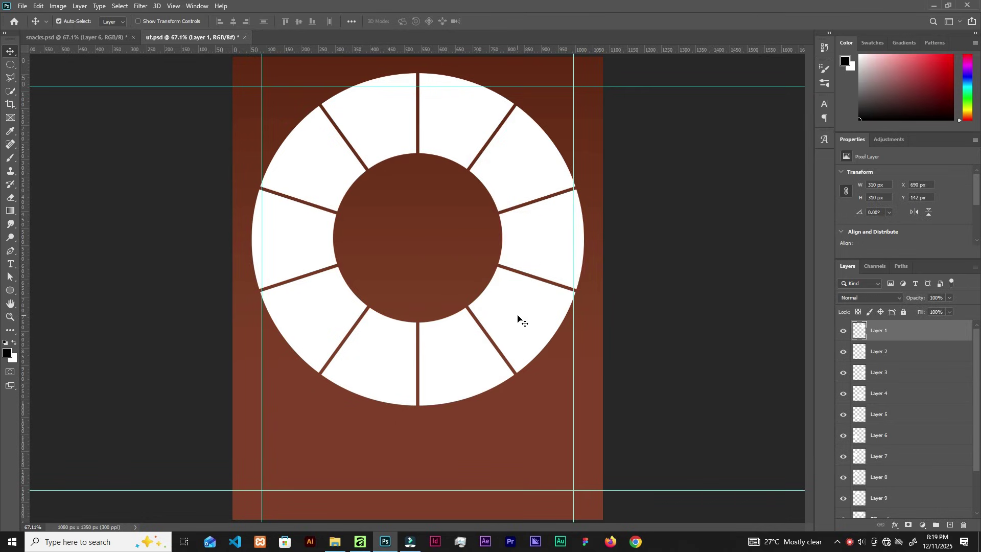
Delete the two neighbouring lower-right ring segments on Layer 3 and Layer 4.
{"action": "left_click", "coordinate": [518, 319]}
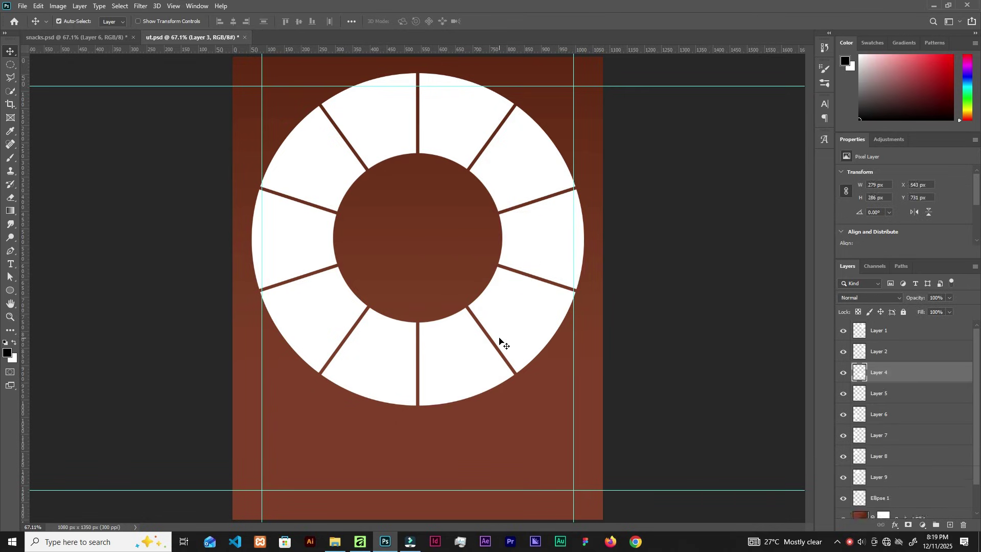
{"action": "key", "text": "Delete"}
{"action": "key", "text": "Delete"}
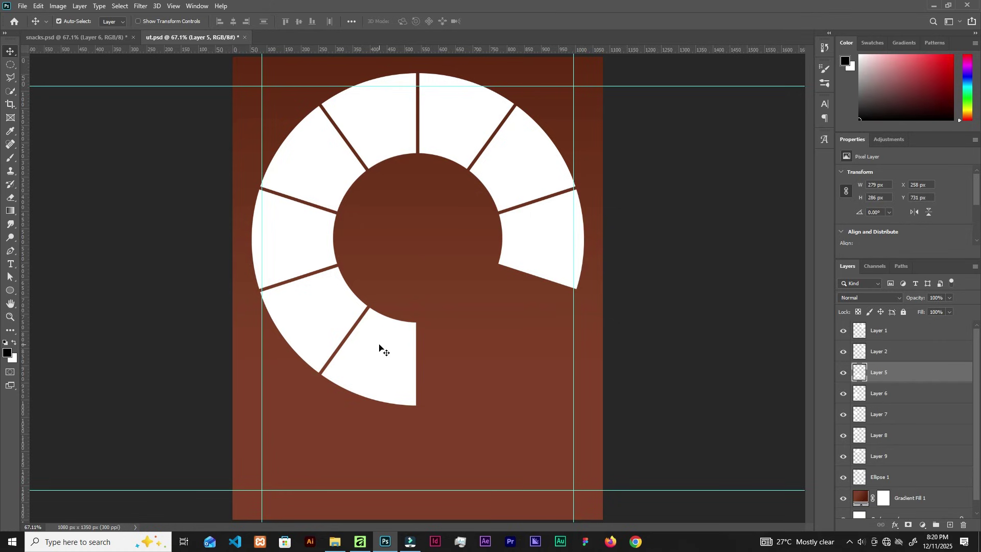
Place the pastry image ba18c6554999efb66aa1386b7179a207 from the snack_tut_1 folder into the ut.psd layout.
{"action": "left_click", "coordinate": [334, 543]}
{"action": "left_click", "coordinate": [650, 126]}
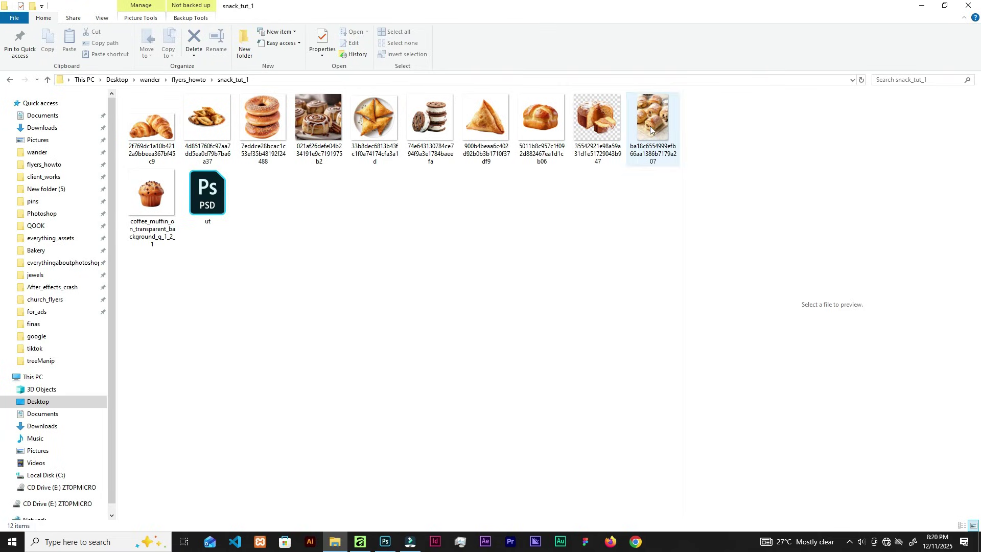
{"action": "left_click_drag", "start_coordinate": [482, 403], "coordinate": [387, 430]}
{"action": "left_click", "coordinate": [490, 21]}
Clip the placed pastry image to the ring segment on Layer 5 directly below it.
{"action": "mouse_move", "coordinate": [902, 374]}
{"action": "left_mouse_down"}
{"action": "mouse_move", "coordinate": [851, 391]}
{"action": "mouse_move", "coordinate": [890, 380]}
{"action": "left_mouse_up"}
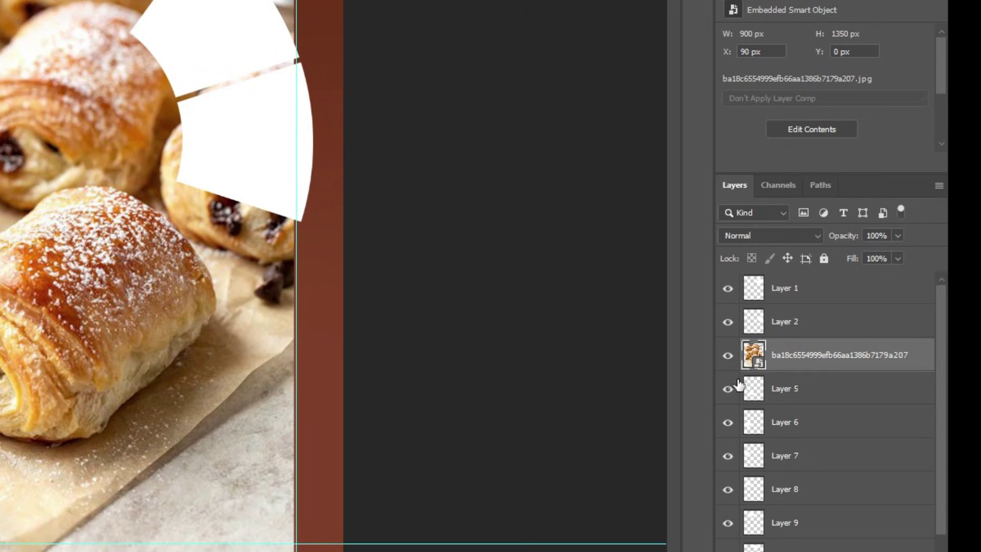
{"action": "left_click_drag", "start_coordinate": [802, 367], "coordinate": [800, 390]}
{"action": "left_click", "coordinate": [806, 372], "text": "alt"}
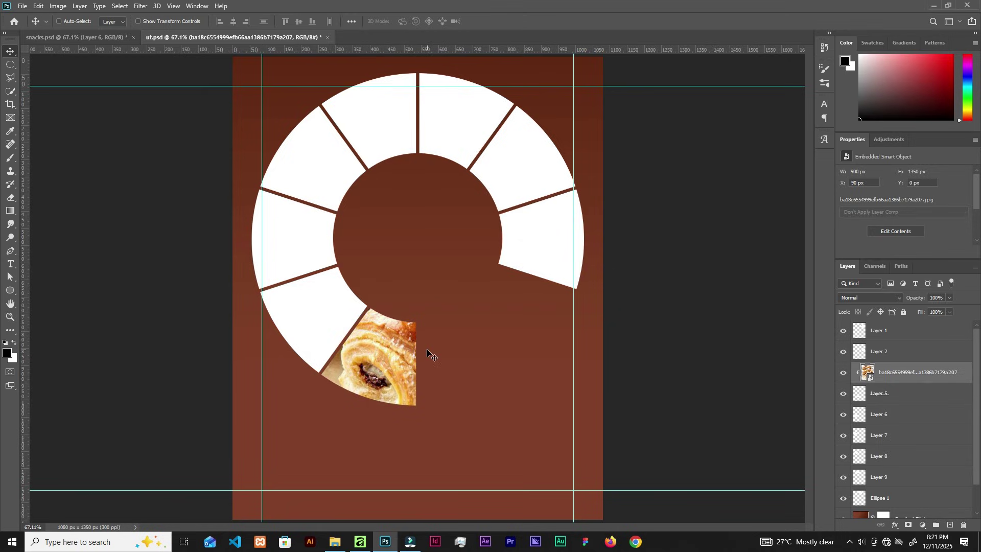
Scale the clipped pastry image proportionally to about 374 × 561 px, position it over its ring segment, and select the Layer 6 segment.
{"action": "key", "text": "ctrl+t"}
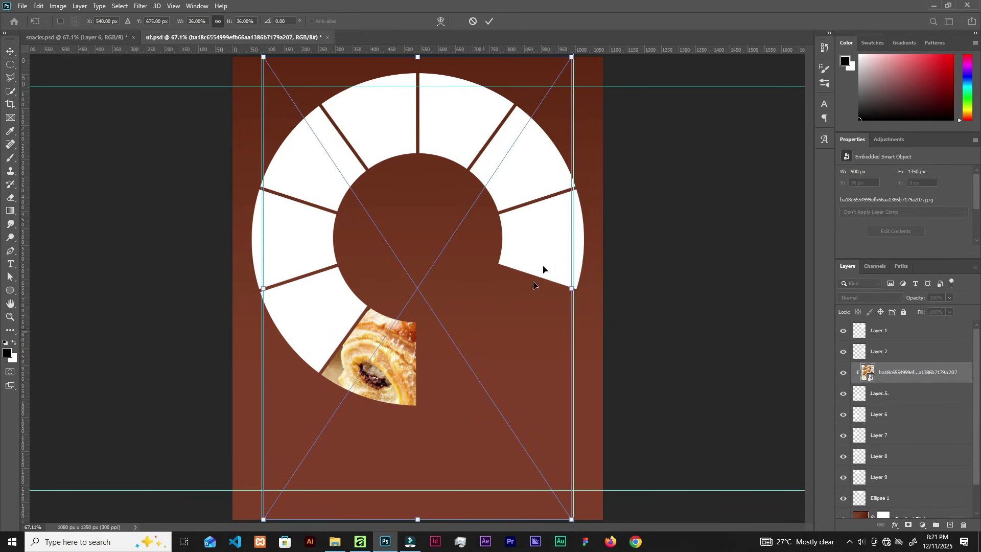
{"action": "left_click_drag", "start_coordinate": [571, 59], "coordinate": [405, 305]}
{"action": "left_click_drag", "start_coordinate": [342, 438], "coordinate": [401, 356]}
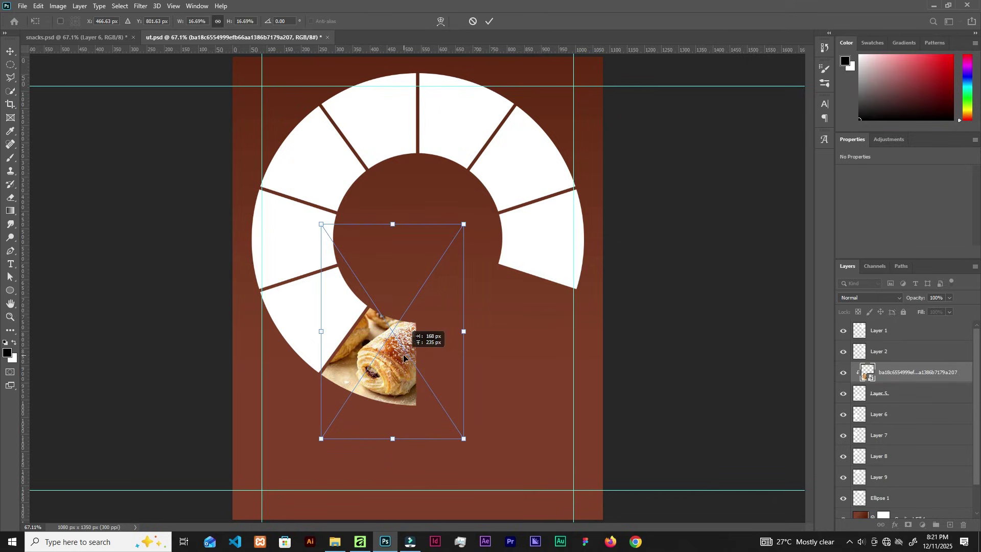
{"action": "left_click_drag", "start_coordinate": [465, 332], "coordinate": [448, 331]}
{"action": "left_click", "coordinate": [333, 313]}
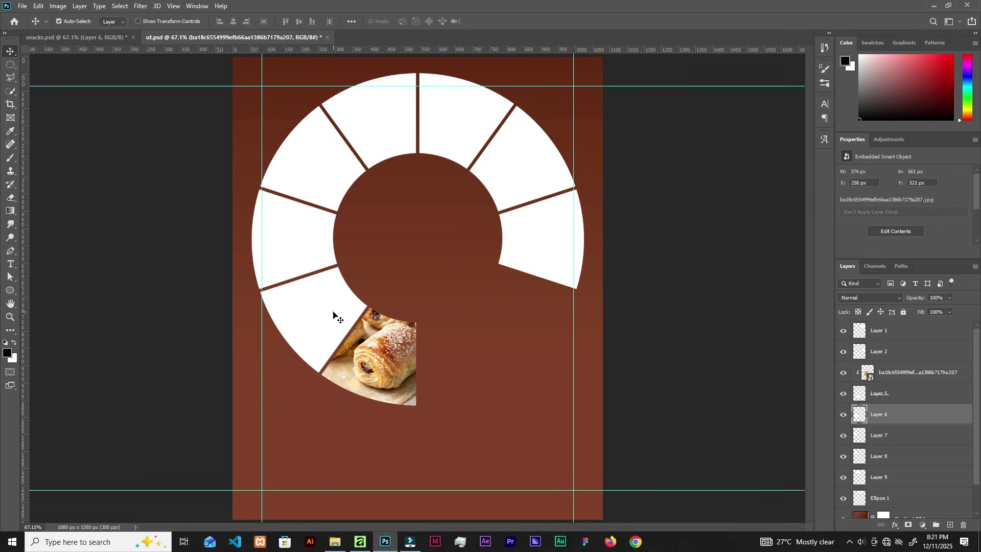
Place the pastry image 33b8dec6813b43fc1f0a74174cfa3a1d over the Layer 6 ring segment at about 323 × 321 px and clip it to that segment.
{"action": "left_click", "coordinate": [335, 541]}
{"action": "left_click_drag", "start_coordinate": [375, 117], "coordinate": [334, 332]}
{"action": "left_click_drag", "start_coordinate": [601, 287], "coordinate": [330, 325]}
{"action": "left_click", "coordinate": [490, 22]}
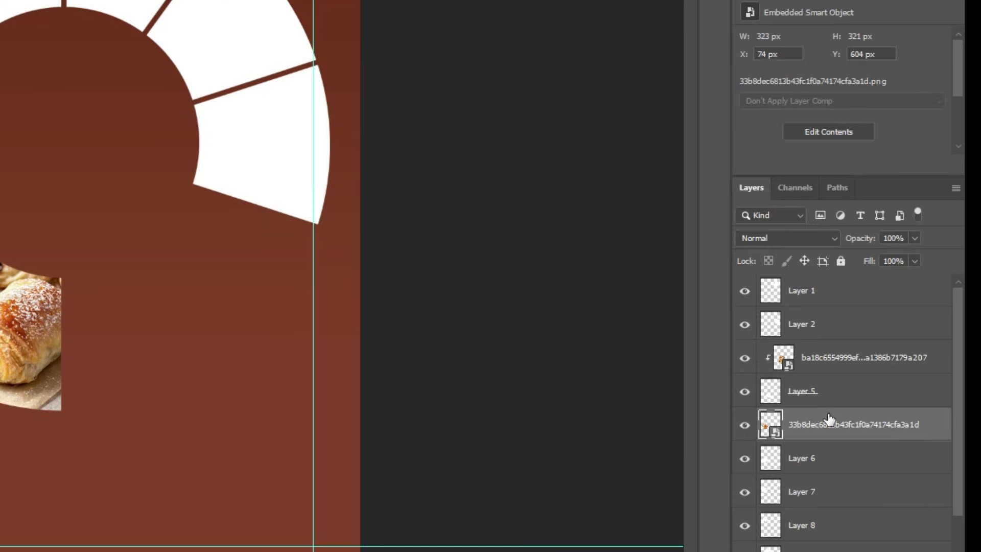
{"action": "right_click", "coordinate": [894, 414]}
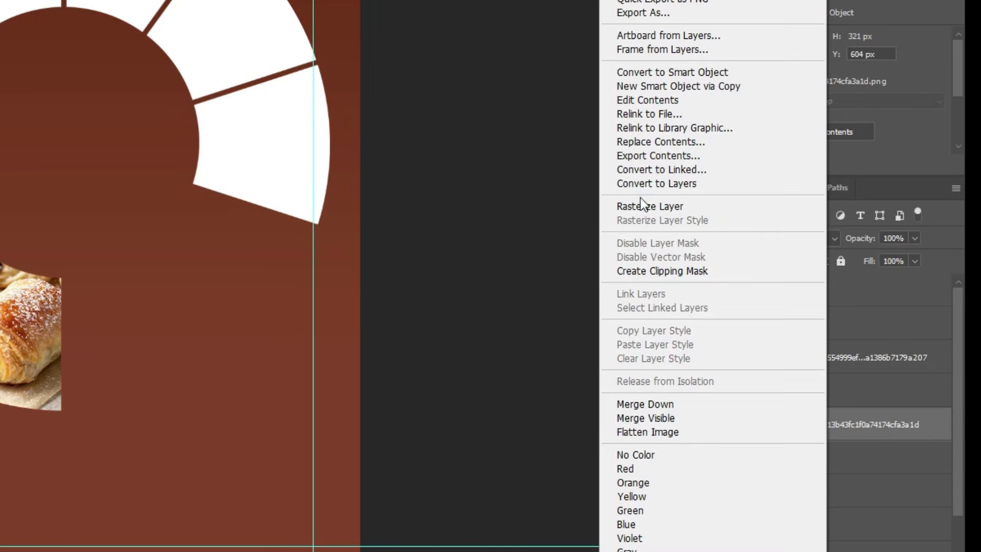
{"action": "left_click", "coordinate": [657, 271]}
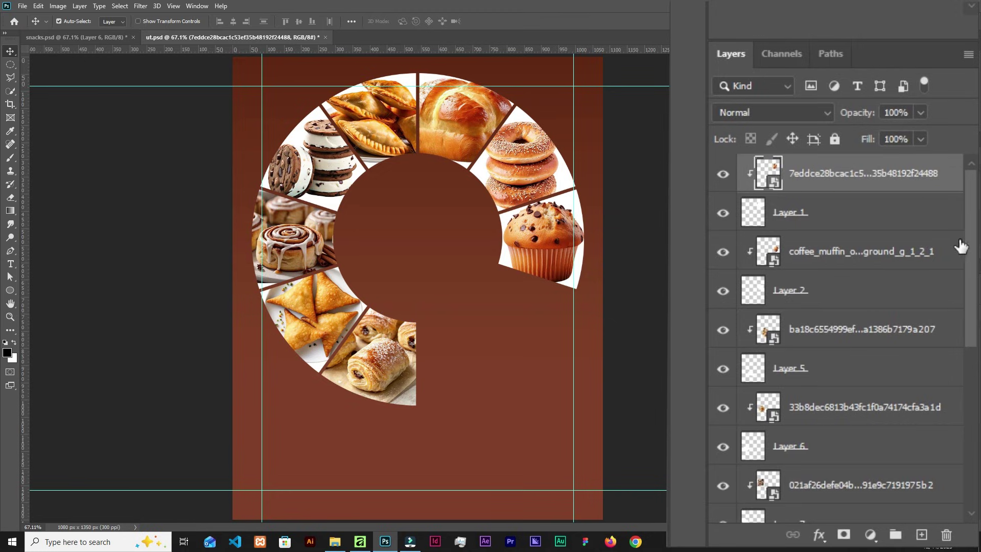
Group all the ring segment layers and their clipped photos, from the topmost photo down to Ellipse 1.
{"action": "left_click_drag", "start_coordinate": [974, 254], "coordinate": [977, 429]}
{"action": "left_click", "coordinate": [841, 429]}
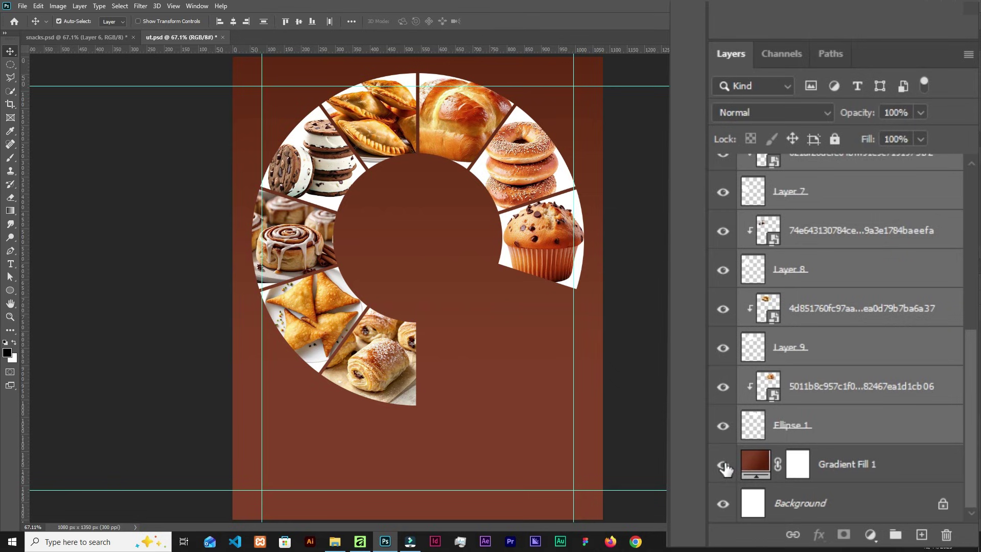
{"action": "left_click", "coordinate": [723, 465]}
{"action": "left_click", "coordinate": [723, 465]}
{"action": "scroll", "coordinate": [785, 248], "scroll_direction": "up", "scroll_amount": 2}
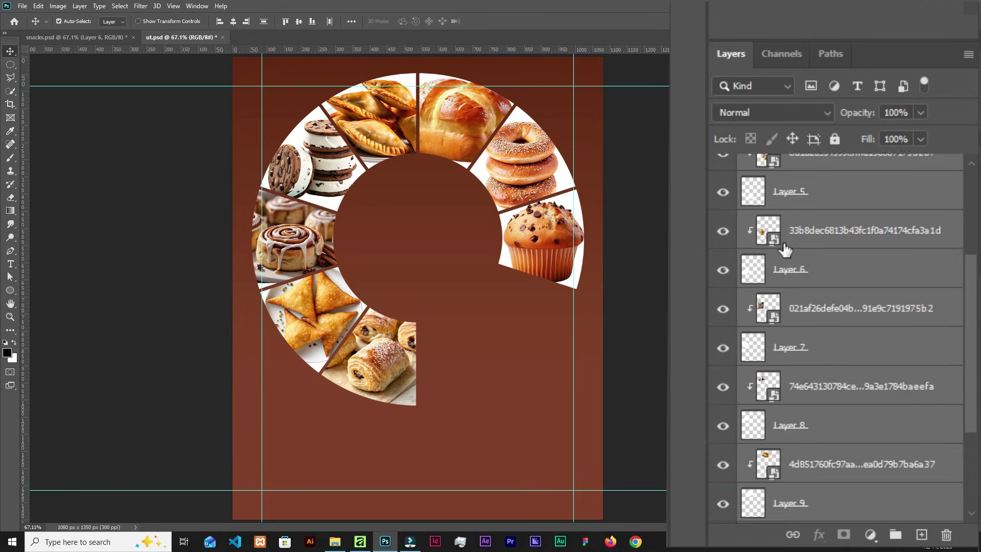
{"action": "scroll", "coordinate": [784, 250], "scroll_direction": "up", "scroll_amount": 5}
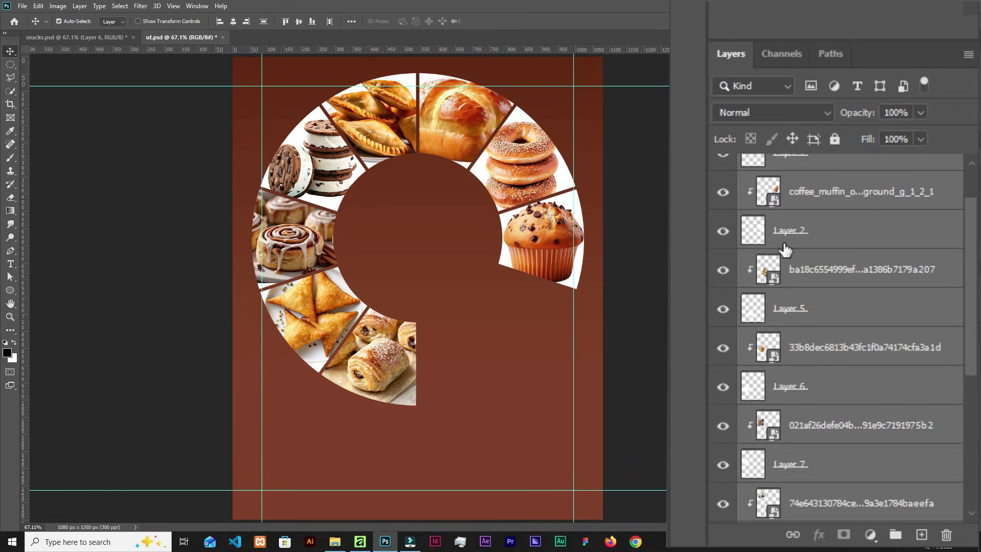
{"action": "left_click", "coordinate": [893, 535]}
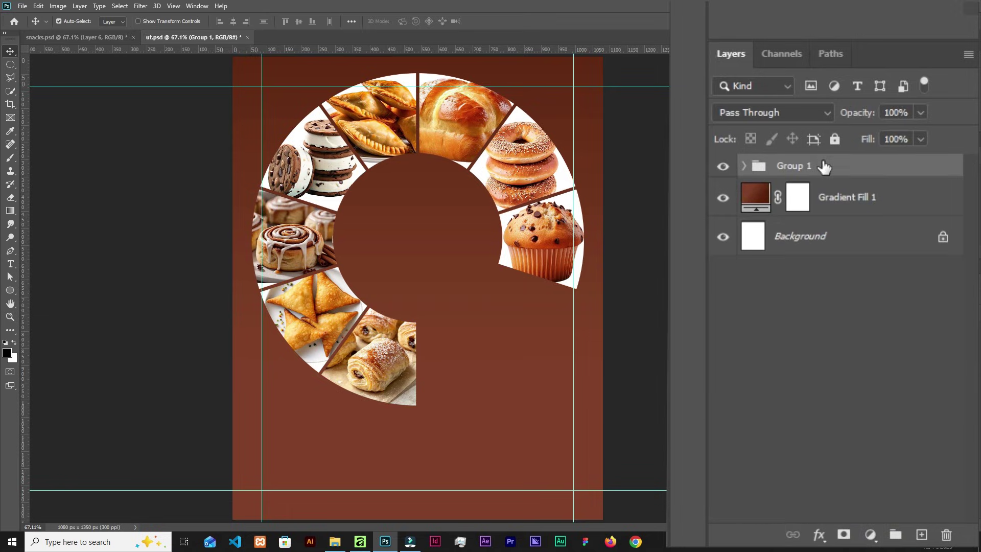
{"action": "left_click", "coordinate": [723, 166]}
{"action": "left_click", "coordinate": [723, 166]}
Add a white 10 px stroke positioned inside to the group of ring segments.
{"action": "left_click", "coordinate": [819, 535]}
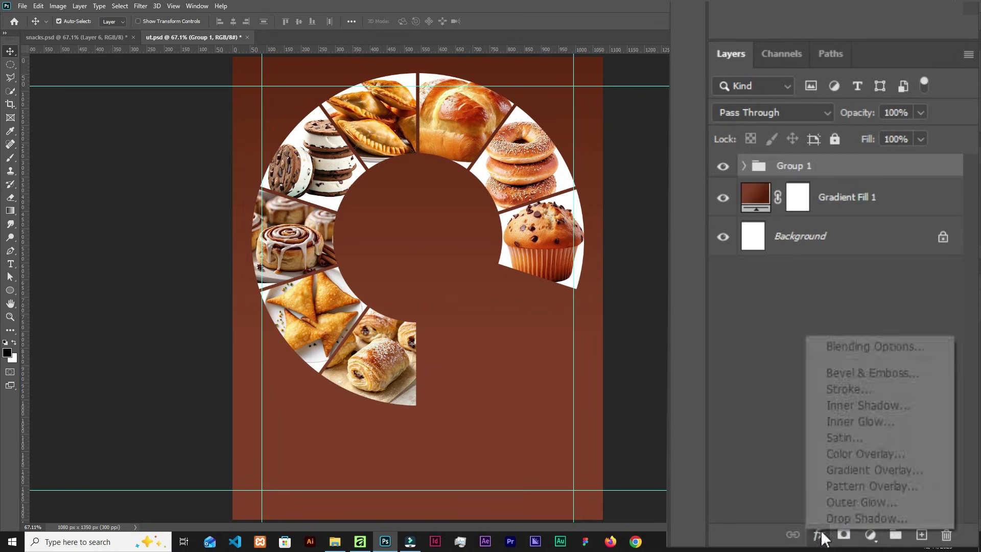
{"action": "left_click", "coordinate": [847, 347]}
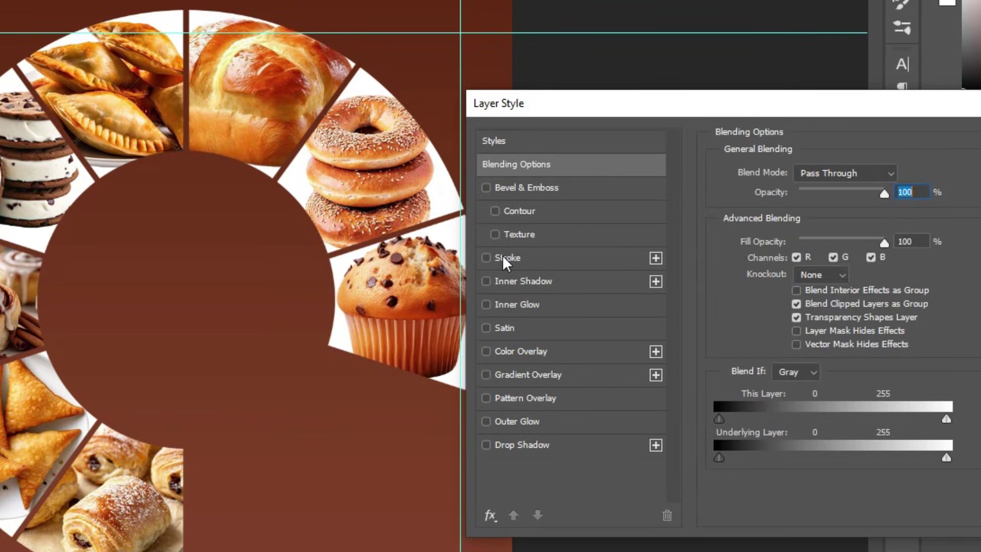
{"action": "left_click", "coordinate": [502, 257]}
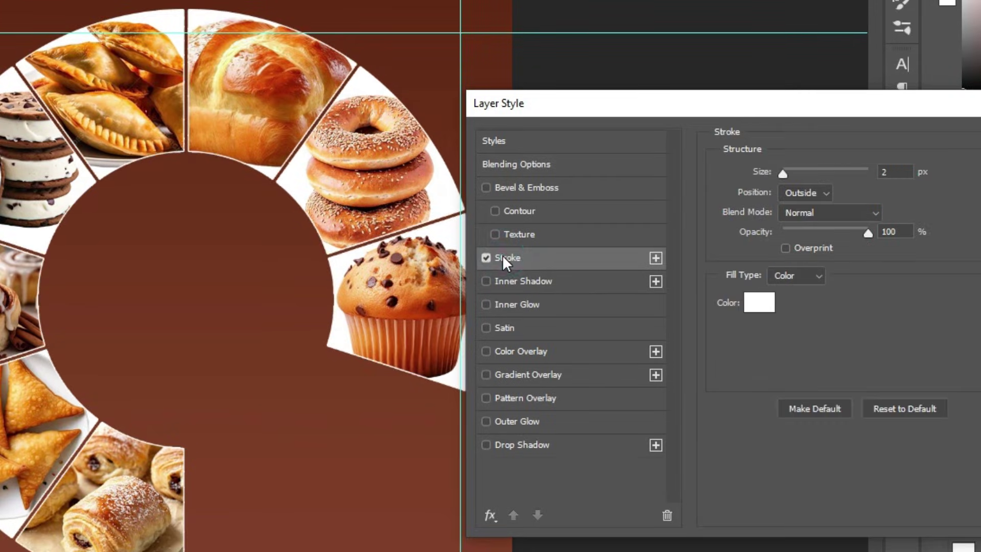
{"action": "left_click", "coordinate": [811, 194]}
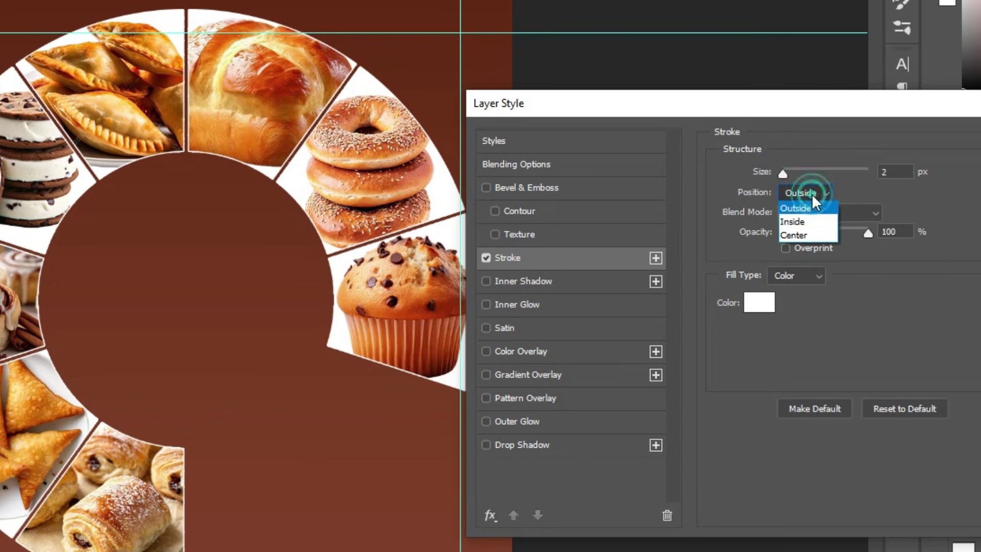
{"action": "left_click", "coordinate": [812, 220]}
{"action": "left_click_drag", "start_coordinate": [786, 175], "coordinate": [792, 177]}
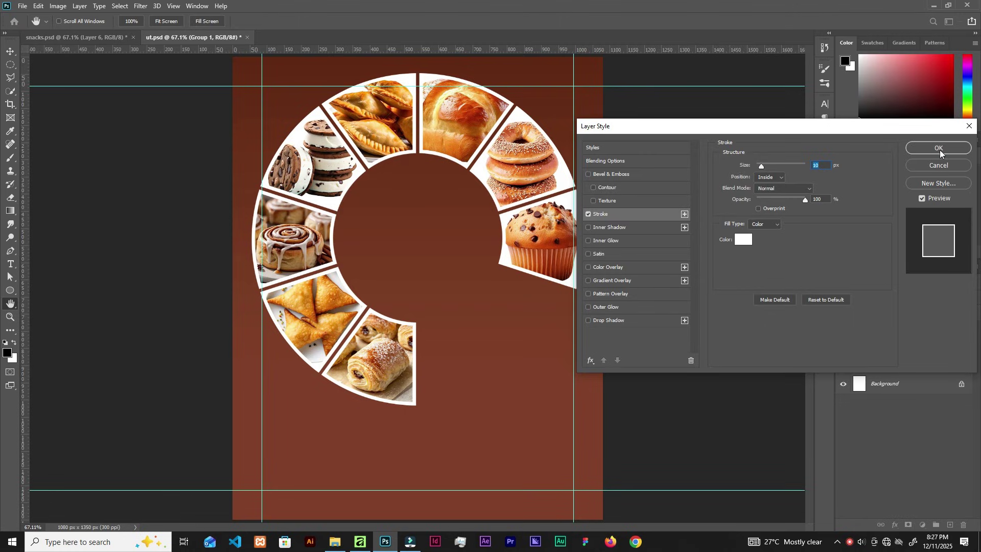
{"action": "left_click", "coordinate": [939, 148]}
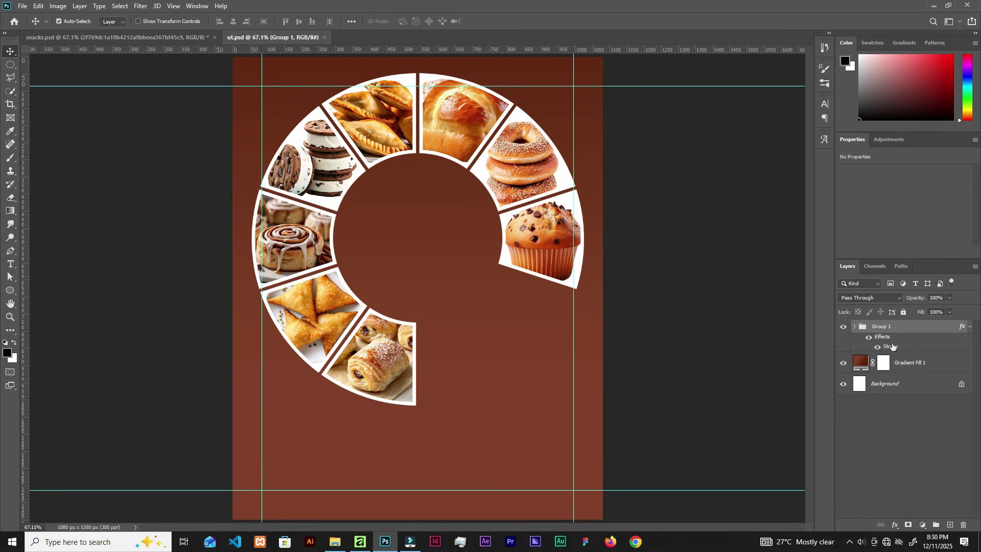
Above Gradient Fill 1, start a white Pen shape along the samosa segment's upper edge and curve it around the ring's inner edge to the muffin segment.
{"action": "left_click", "coordinate": [929, 372]}
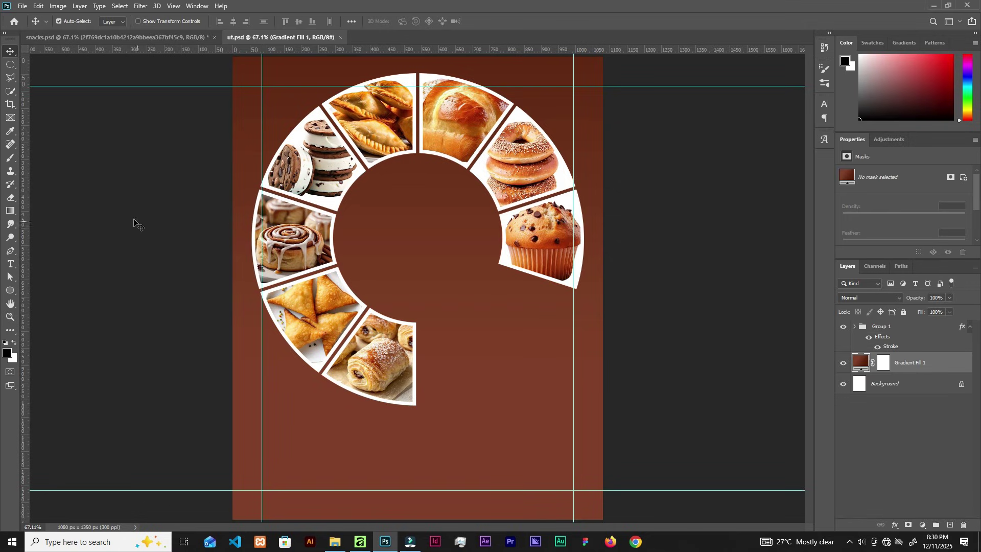
{"action": "key", "text": "p"}
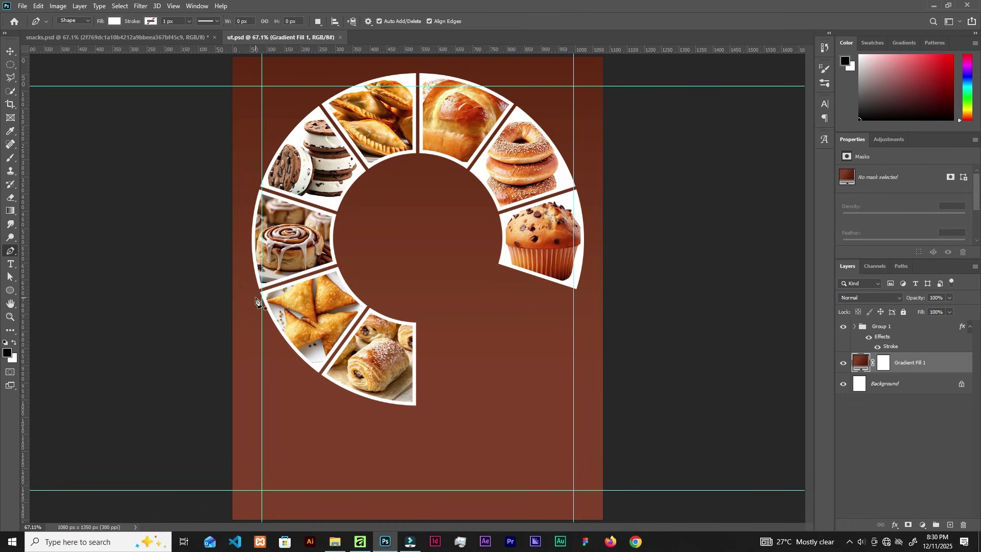
{"action": "scroll", "coordinate": [251, 308], "scroll_direction": "up", "scroll_amount": 3, "text": "alt"}
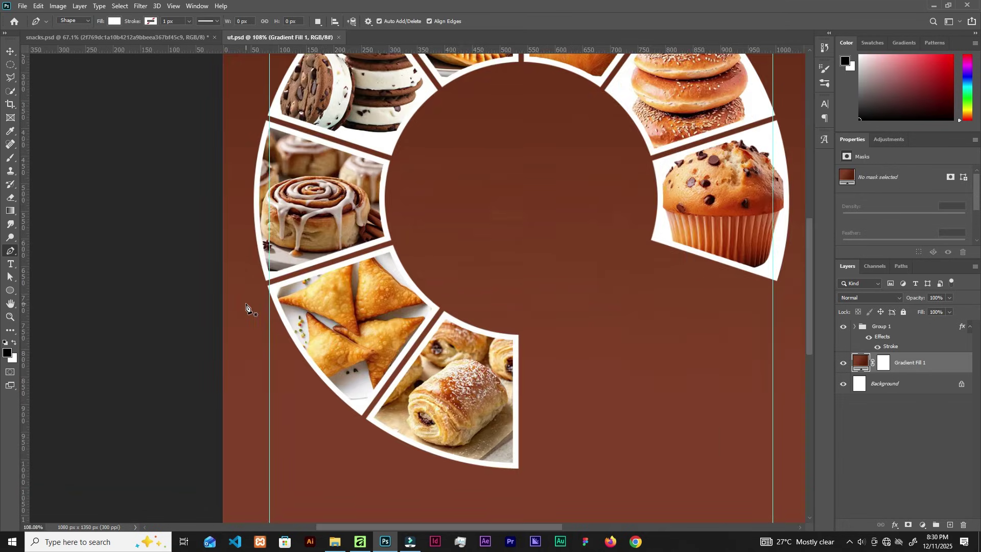
{"action": "left_click", "coordinate": [215, 307]}
{"action": "left_click", "coordinate": [393, 251]}
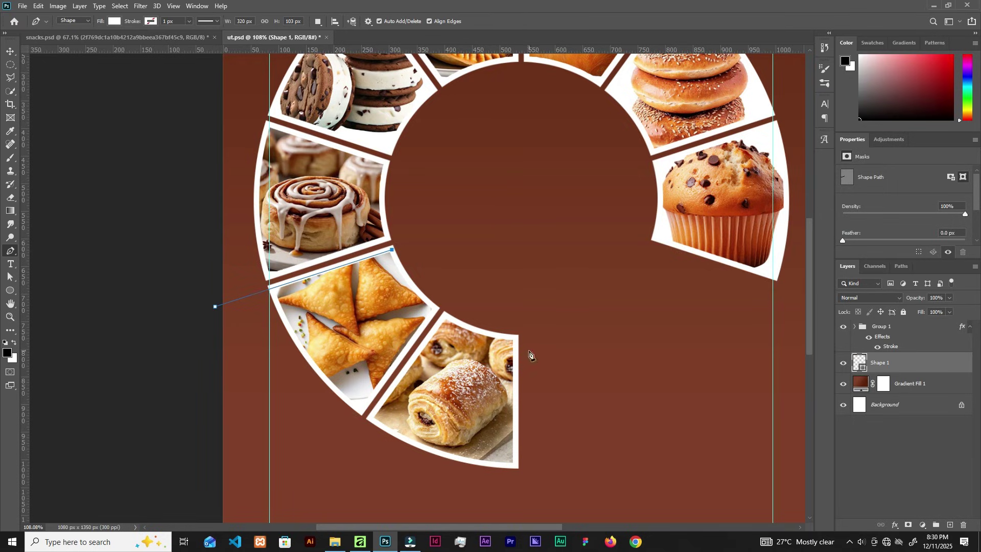
{"action": "left_click_drag", "start_coordinate": [516, 337], "coordinate": [612, 343]}
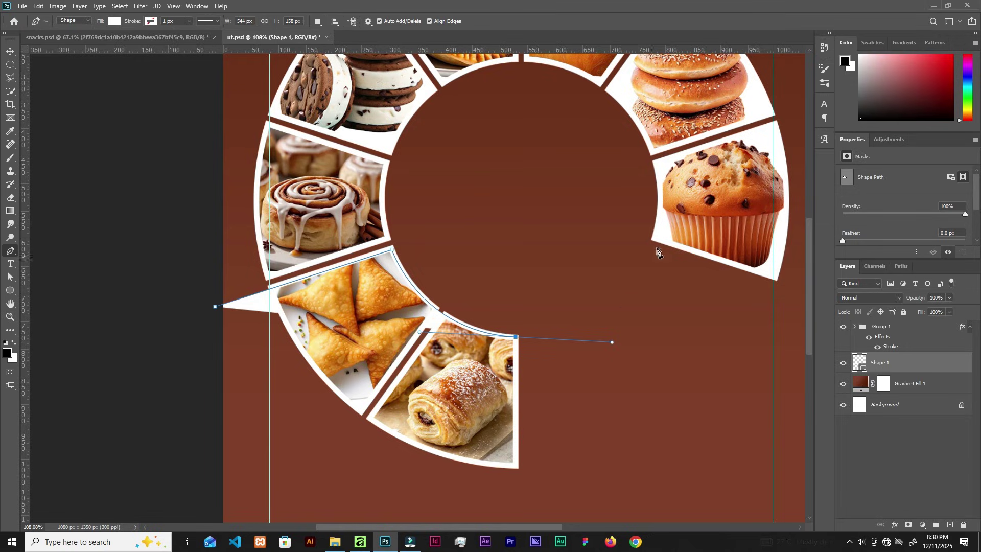
{"action": "left_click", "coordinate": [656, 227]}
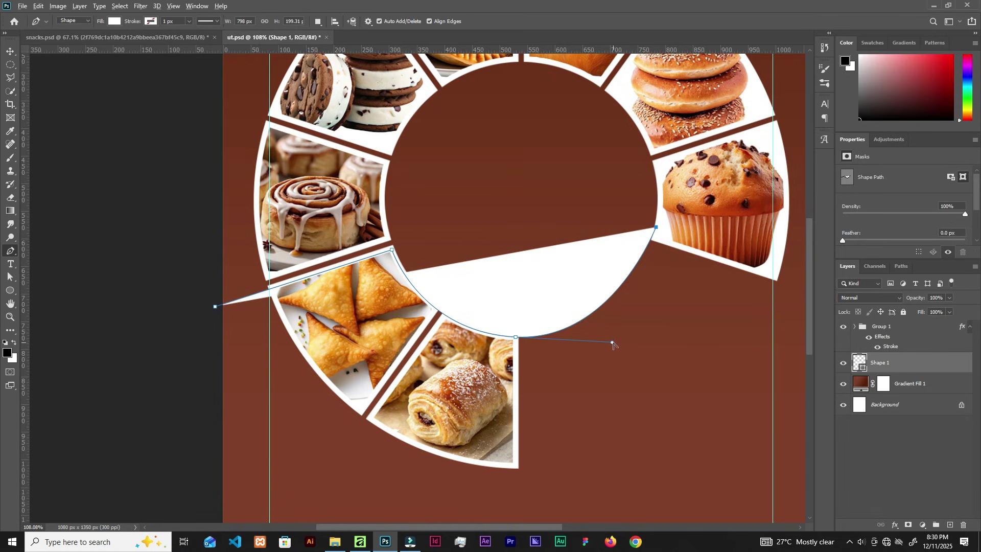
{"action": "left_click_drag", "start_coordinate": [612, 343], "coordinate": [634, 333]}
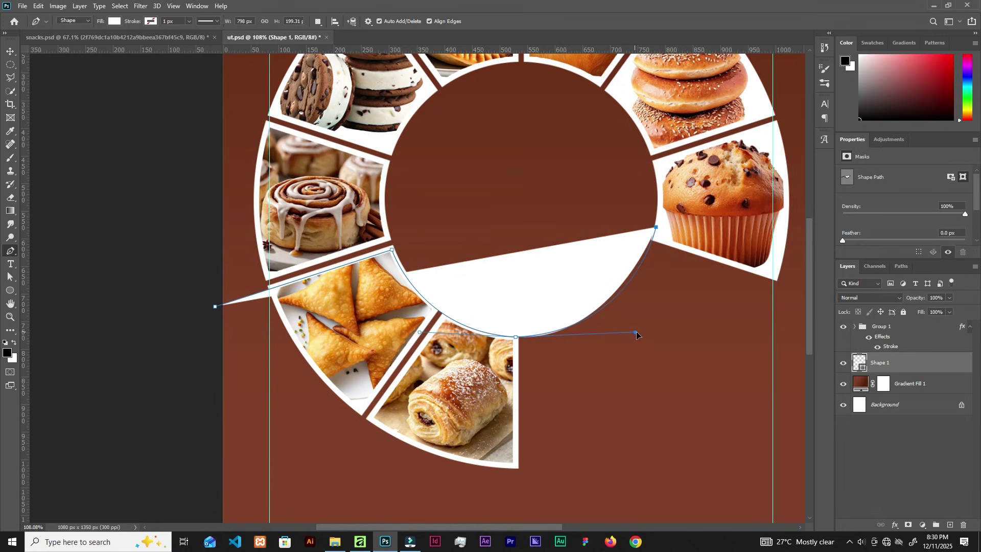
Continue the white shape along the muffin segment's lower edge past the canvas and close it around the flyer's lower corners.
{"action": "scroll", "coordinate": [660, 298], "scroll_direction": "down", "scroll_amount": 4}
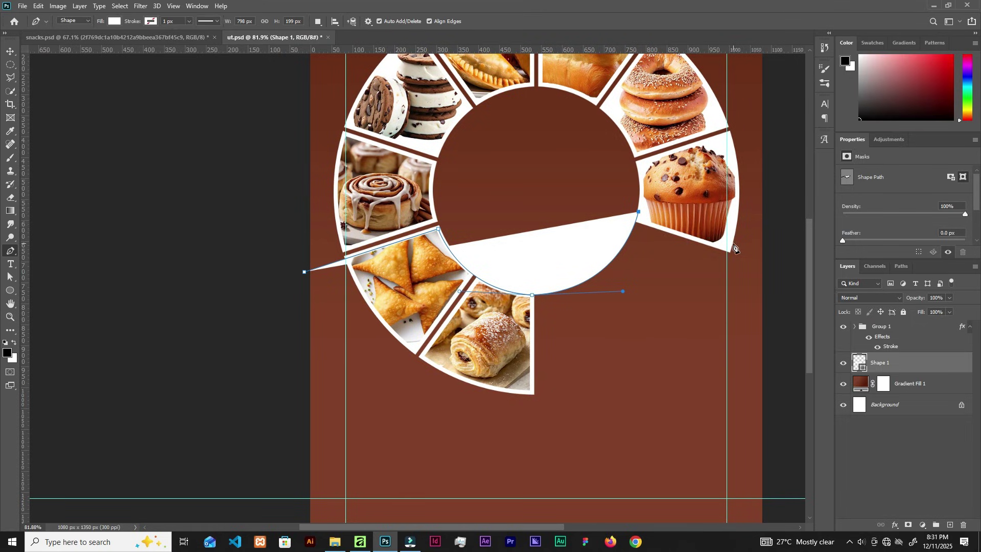
{"action": "left_click", "coordinate": [783, 268]}
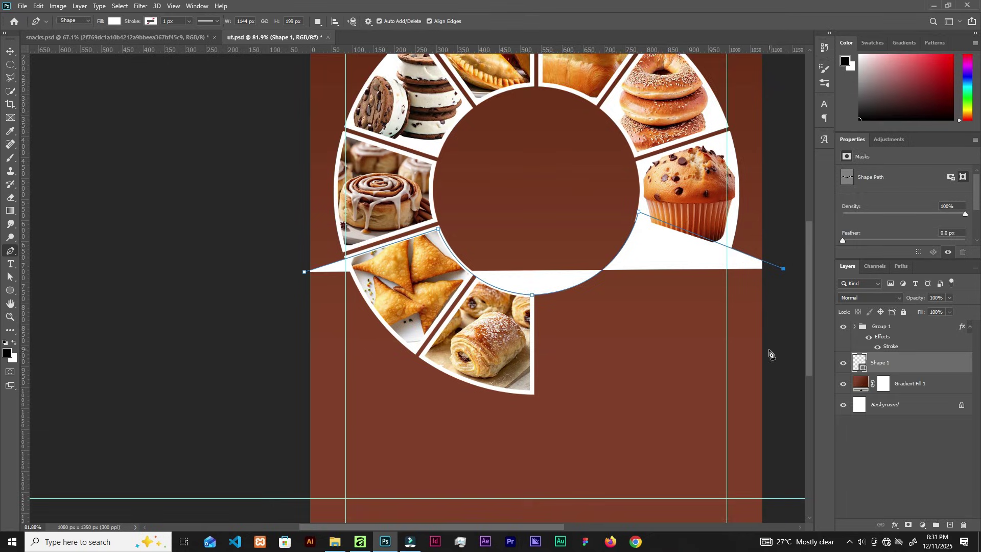
{"action": "scroll", "coordinate": [771, 354], "scroll_direction": "down", "scroll_amount": 3}
{"action": "left_click", "coordinate": [778, 445]}
{"action": "left_click", "coordinate": [291, 445]}
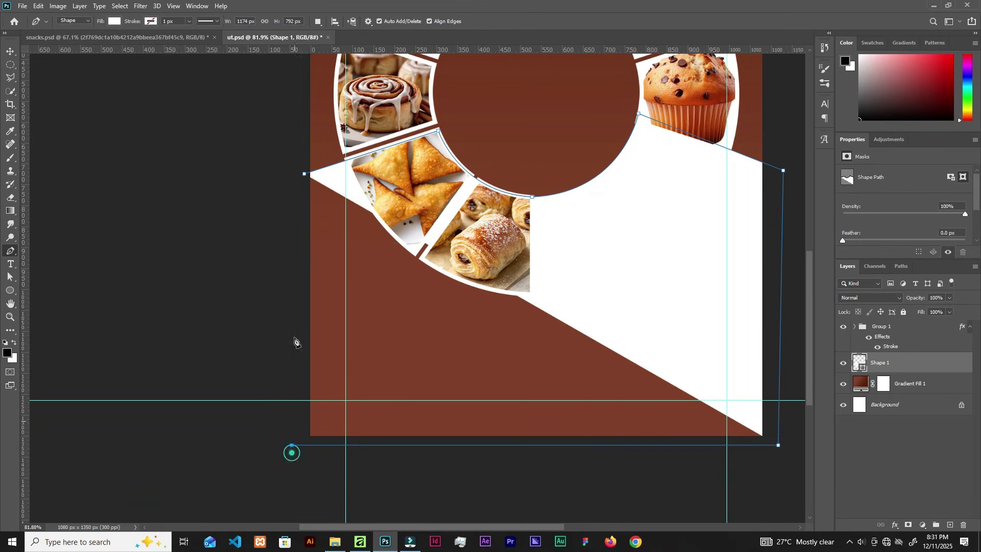
{"action": "left_click", "coordinate": [304, 174]}
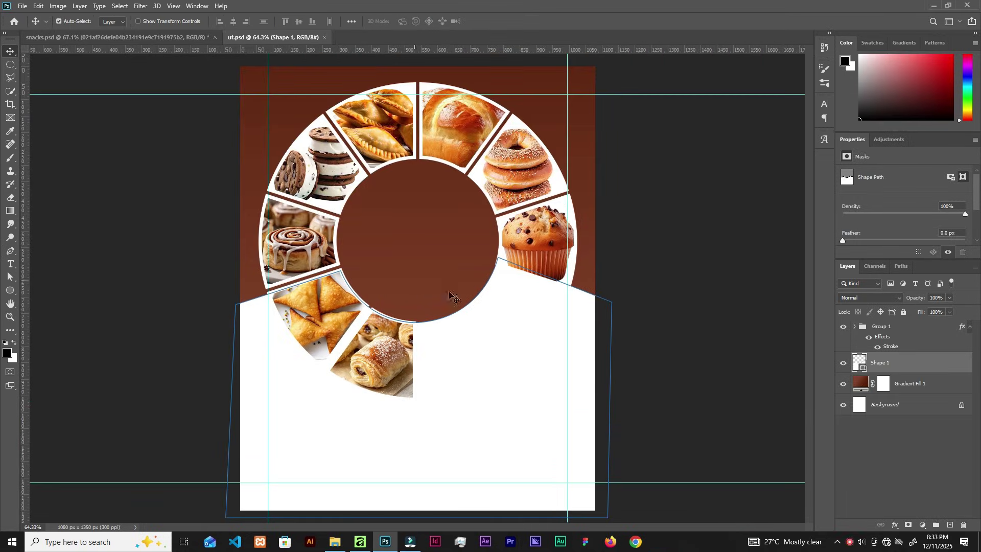
Place the cinnamon roll image 021af26defe04b234191e9c7191975b2 above Gradient Fill 1 at 1080 × 1080 px and set its blend mode to Soft Light.
{"action": "left_click", "coordinate": [912, 383]}
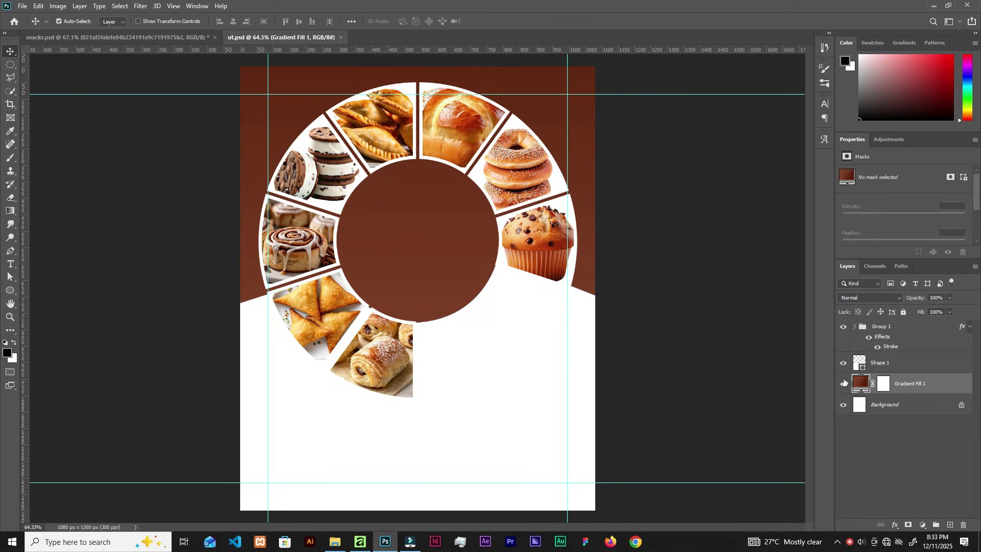
{"action": "left_click", "coordinate": [335, 542]}
{"action": "left_click_drag", "start_coordinate": [317, 116], "coordinate": [467, 340]}
{"action": "left_click", "coordinate": [489, 21]}
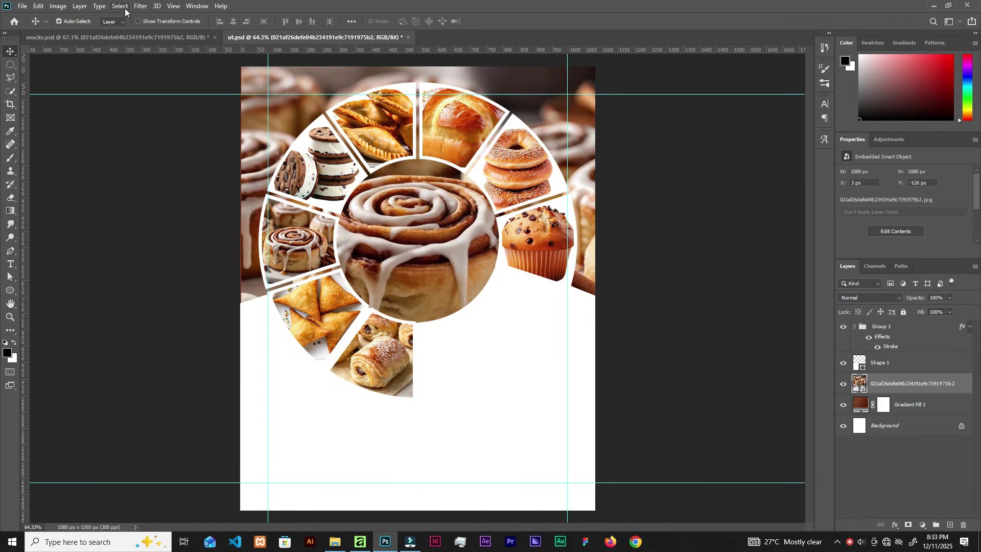
{"action": "left_click", "coordinate": [846, 298]}
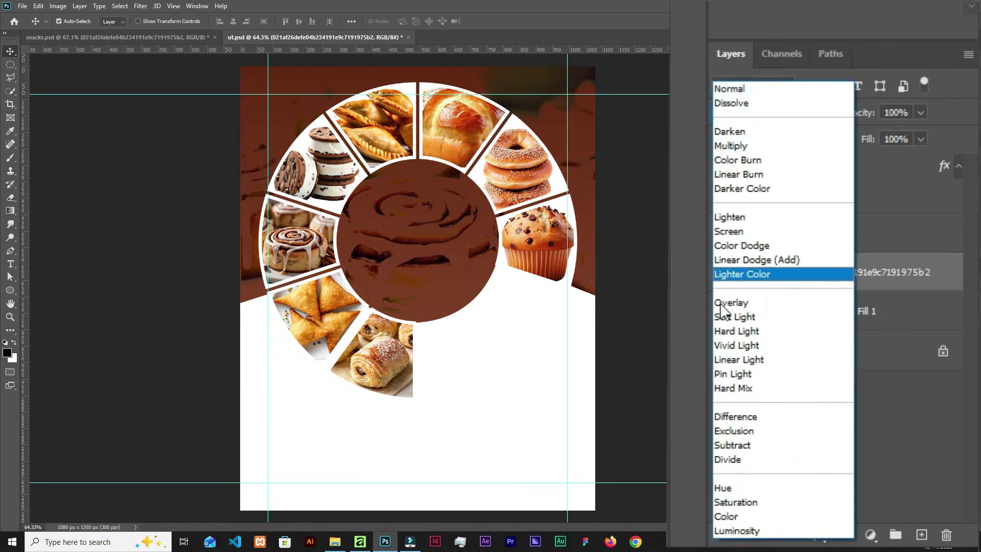
{"action": "left_click", "coordinate": [730, 317]}
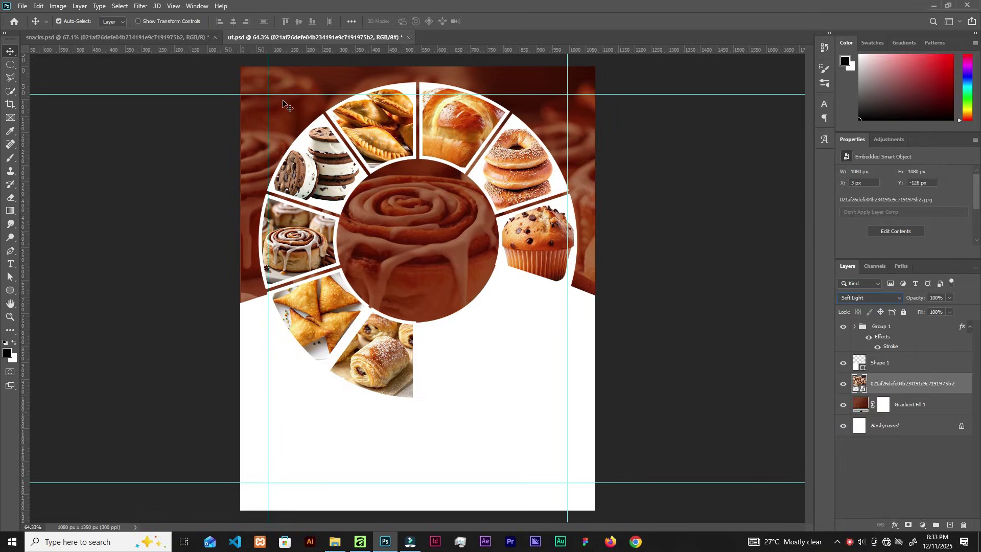
Apply a Gaussian Blur with a 10-pixel radius to the background cinnamon roll image and reduce its fill to 51%.
{"action": "left_click", "coordinate": [141, 7]}
{"action": "mouse_move", "coordinate": [222, 284]}
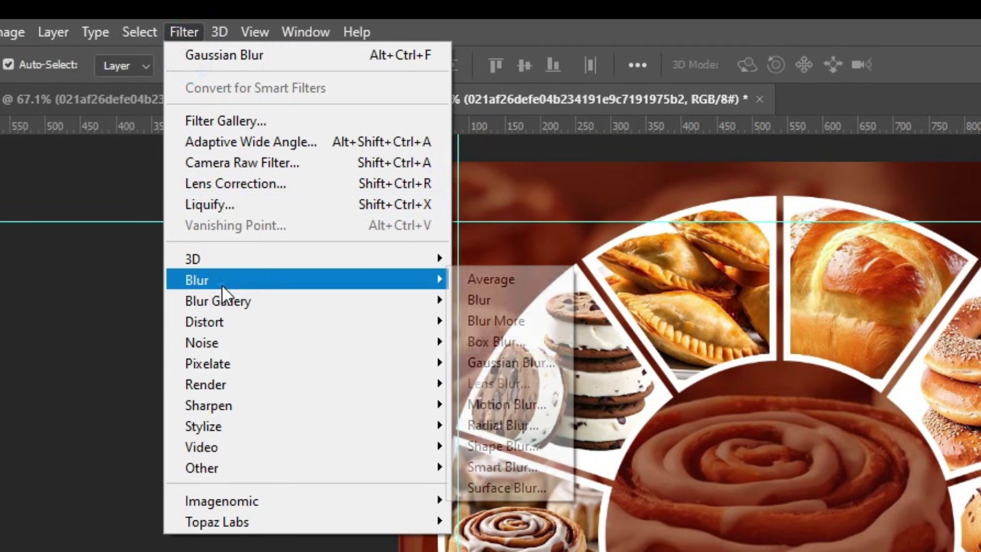
{"action": "left_click", "coordinate": [532, 366]}
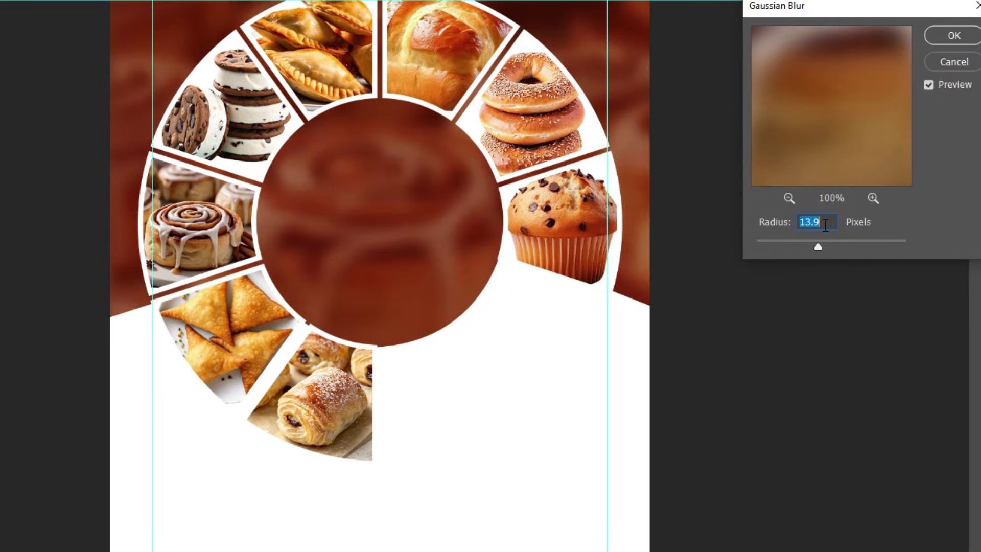
{"action": "type", "text": "10"}
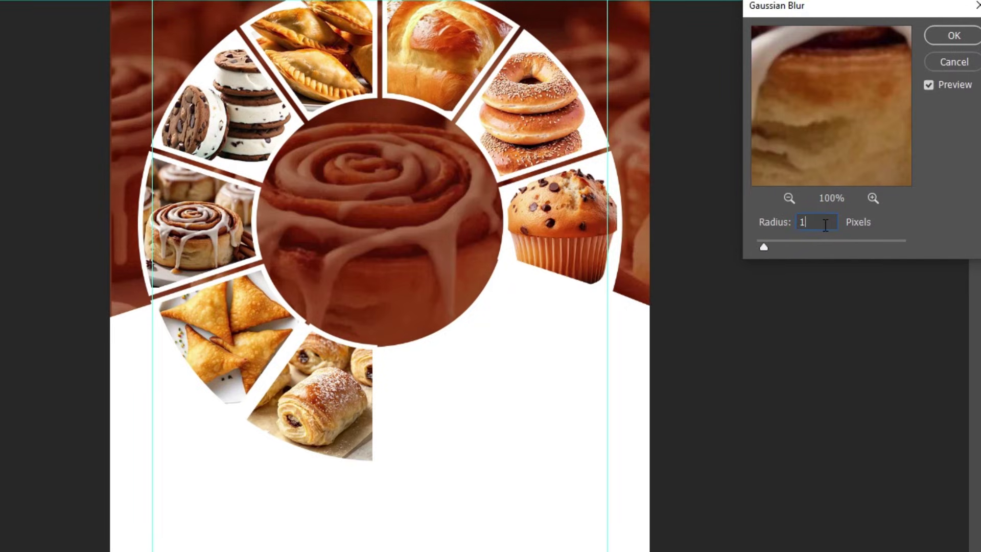
{"action": "left_click", "coordinate": [954, 36]}
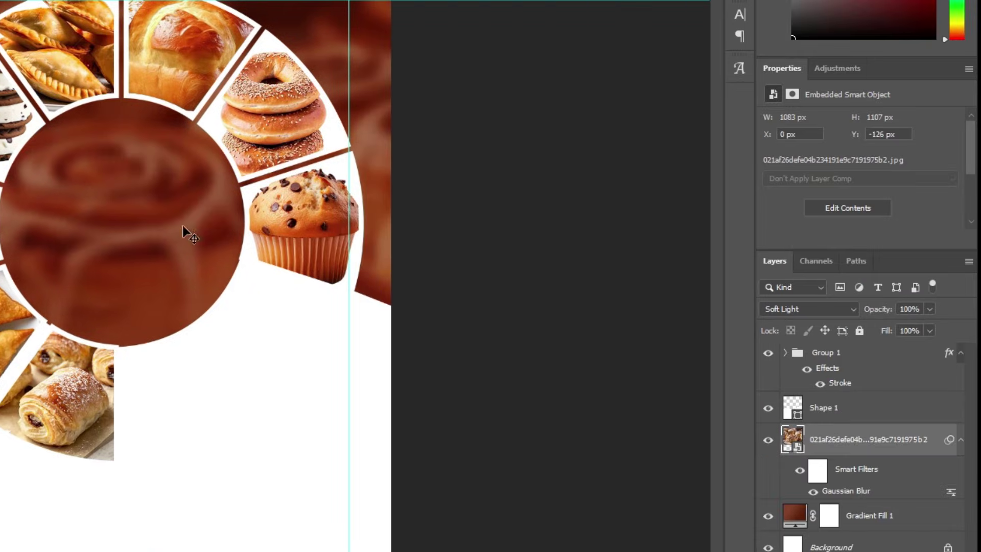
{"action": "left_click", "coordinate": [928, 331]}
{"action": "left_click_drag", "start_coordinate": [915, 351], "coordinate": [894, 351]}
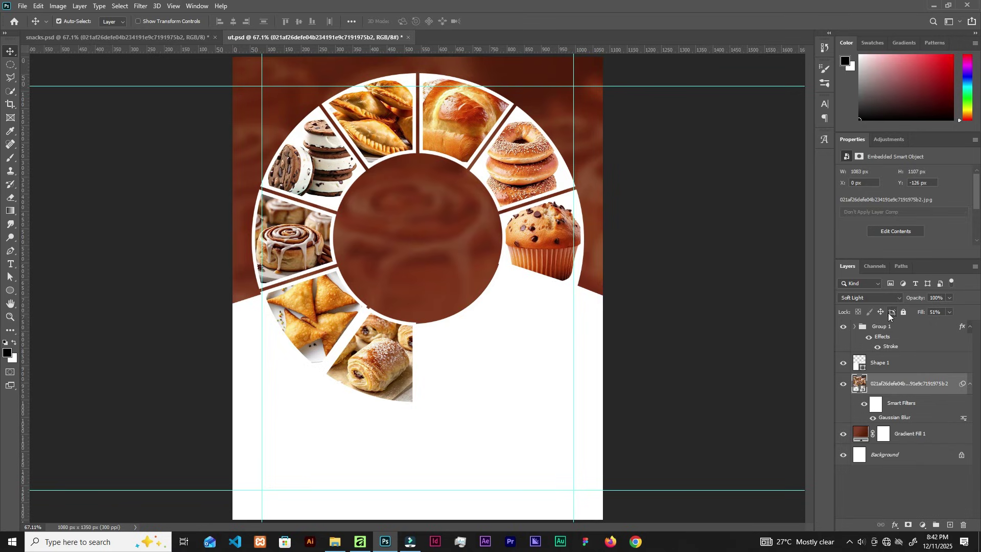
Identify the samosa segment's image layer and its base layer, Layer 6, inside Group 1.
{"action": "left_click", "coordinate": [325, 314]}
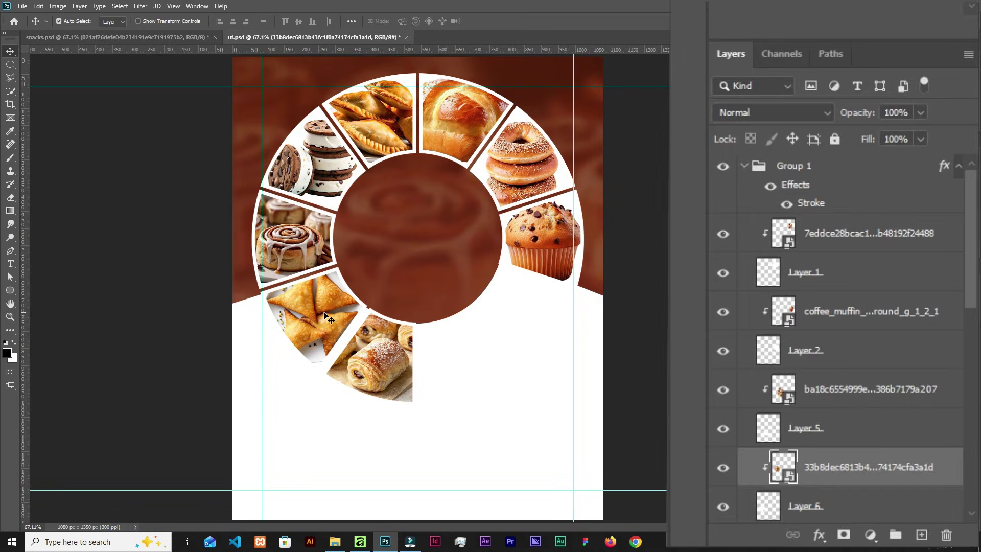
{"action": "scroll", "coordinate": [915, 327], "scroll_direction": "down", "scroll_amount": 3}
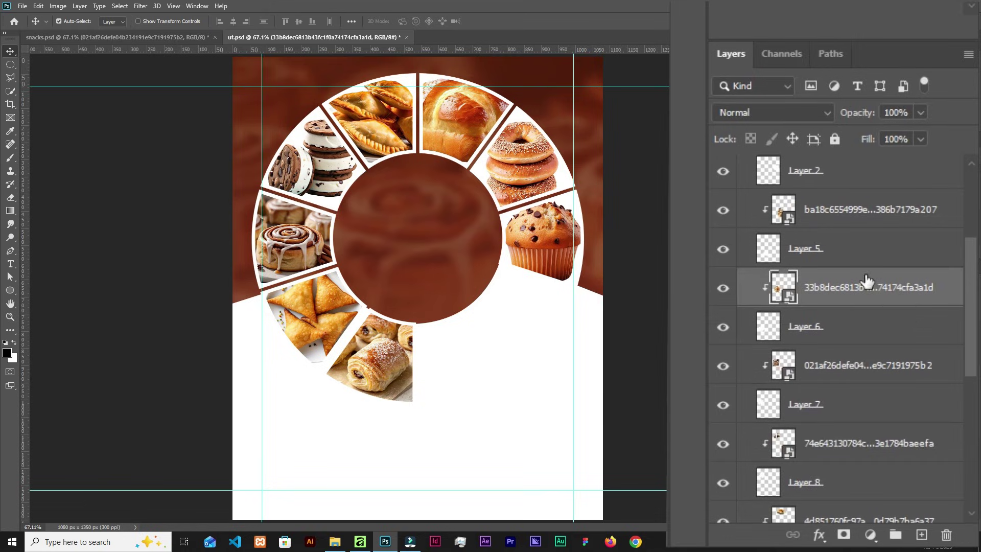
{"action": "left_click", "coordinate": [722, 290]}
{"action": "left_click", "coordinate": [722, 290]}
{"action": "left_click", "coordinate": [848, 330]}
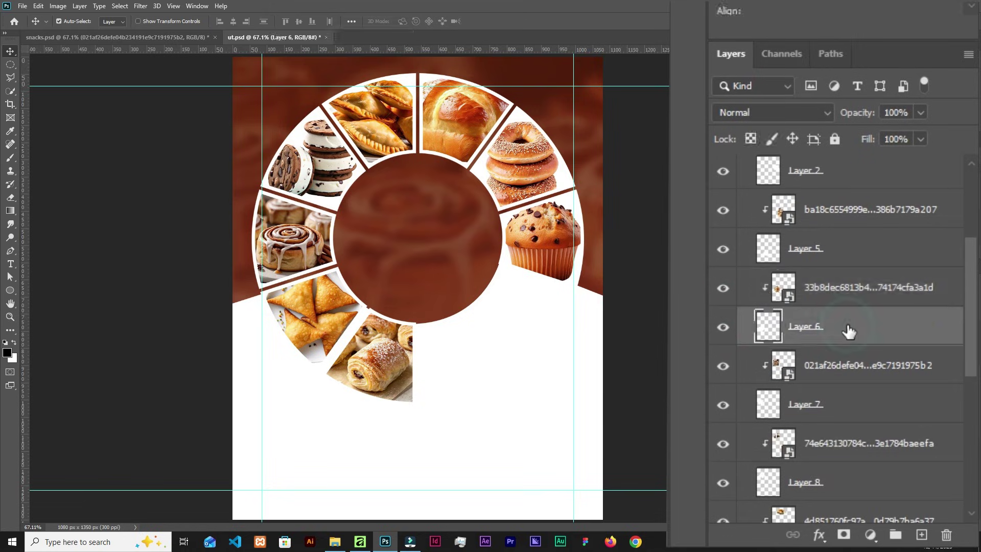
Move the pastry roll and samosa images with their base layers, Layer 5 and Layer 6, above and out of Group 1, then collapse the group.
{"action": "left_click", "coordinate": [380, 360]}
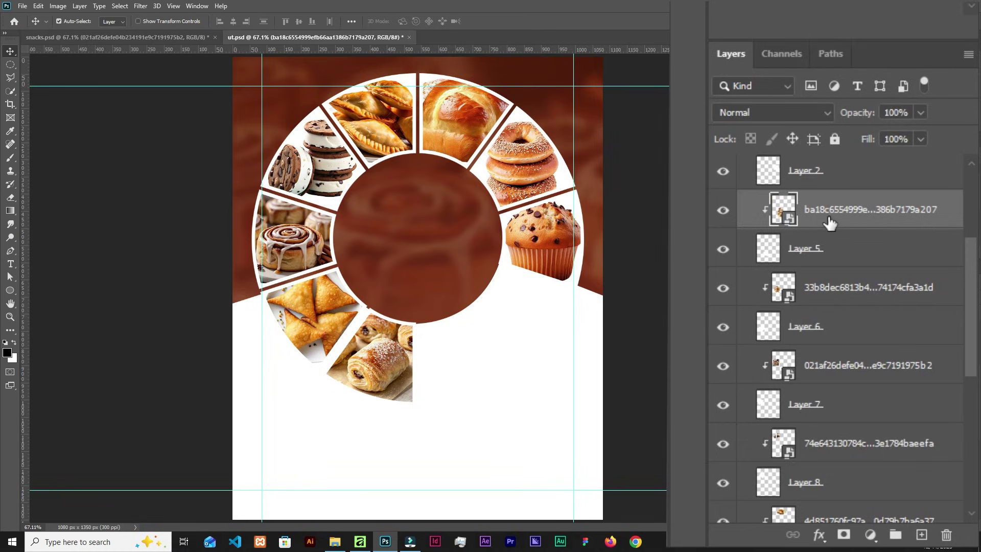
{"action": "left_click", "coordinate": [723, 209]}
{"action": "left_click", "coordinate": [723, 209]}
{"action": "left_click", "coordinate": [844, 252], "text": "shift"}
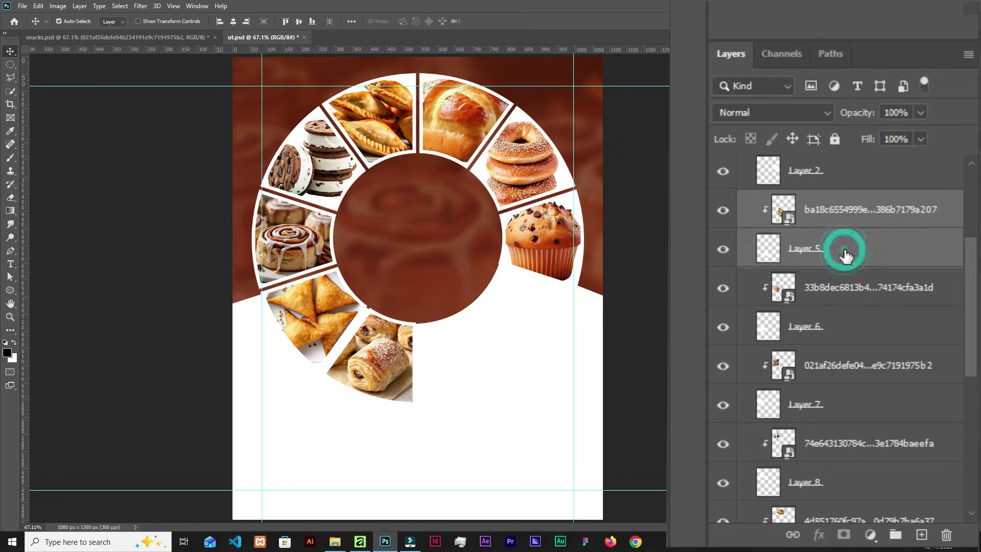
{"action": "left_click", "coordinate": [722, 292]}
{"action": "left_click", "coordinate": [723, 287]}
{"action": "left_click", "coordinate": [847, 287], "text": "shift"}
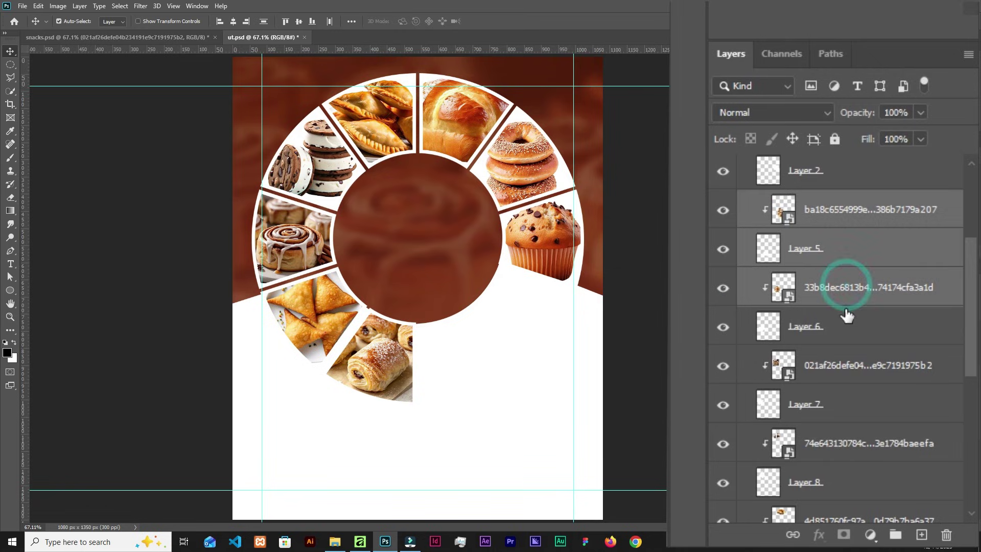
{"action": "left_click", "coordinate": [846, 321], "text": "shift"}
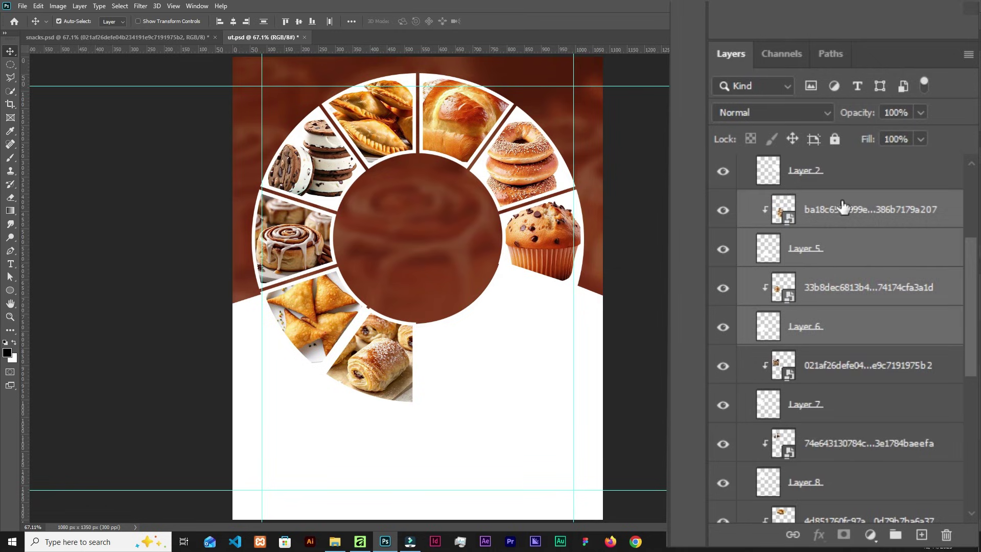
{"action": "scroll", "coordinate": [847, 249], "scroll_direction": "up", "scroll_amount": 5}
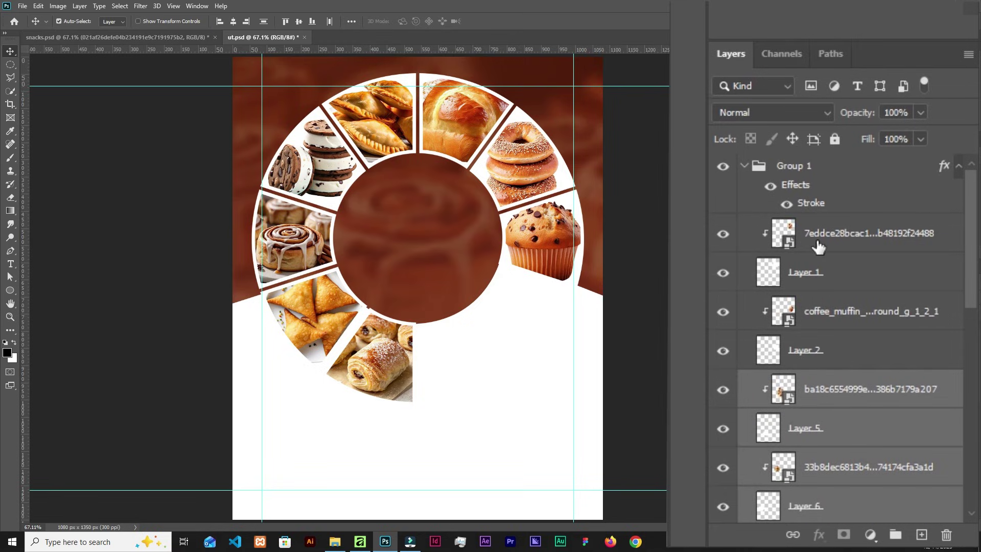
{"action": "left_click_drag", "start_coordinate": [835, 397], "coordinate": [816, 155]}
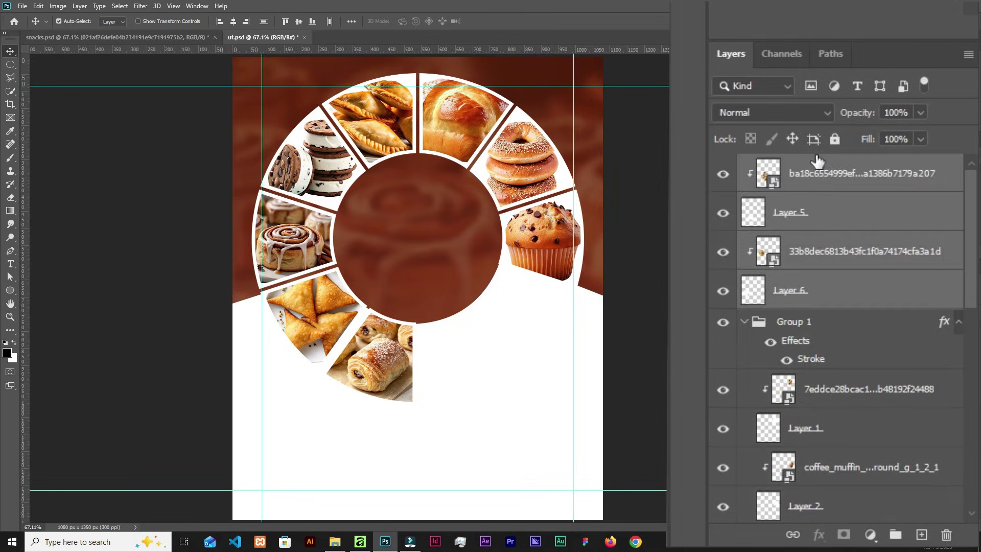
{"action": "left_click", "coordinate": [744, 321]}
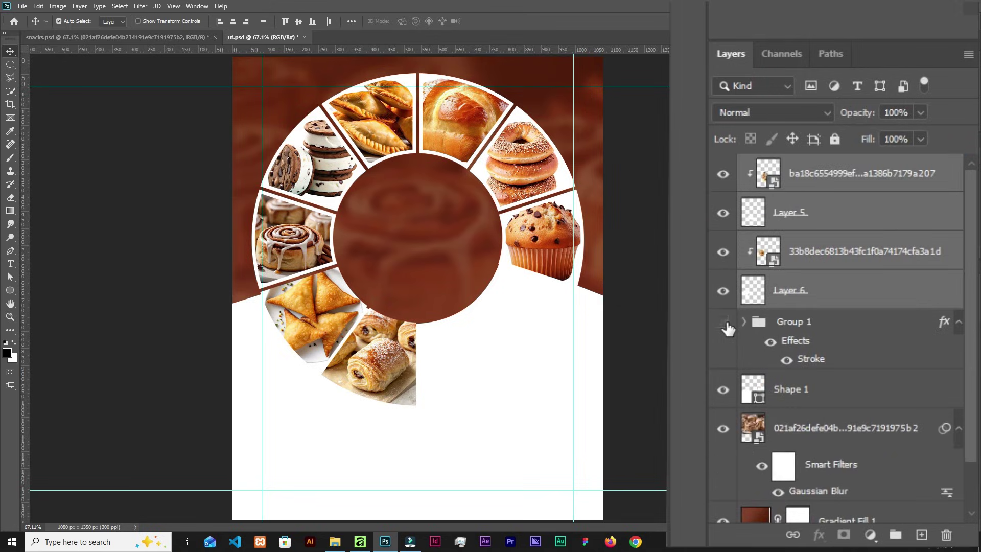
{"action": "left_click", "coordinate": [723, 322]}
{"action": "left_click", "coordinate": [723, 322]}
Copy Group 1's Stroke effect onto Layer 5 and Layer 6.
{"action": "left_click", "coordinate": [886, 210]}
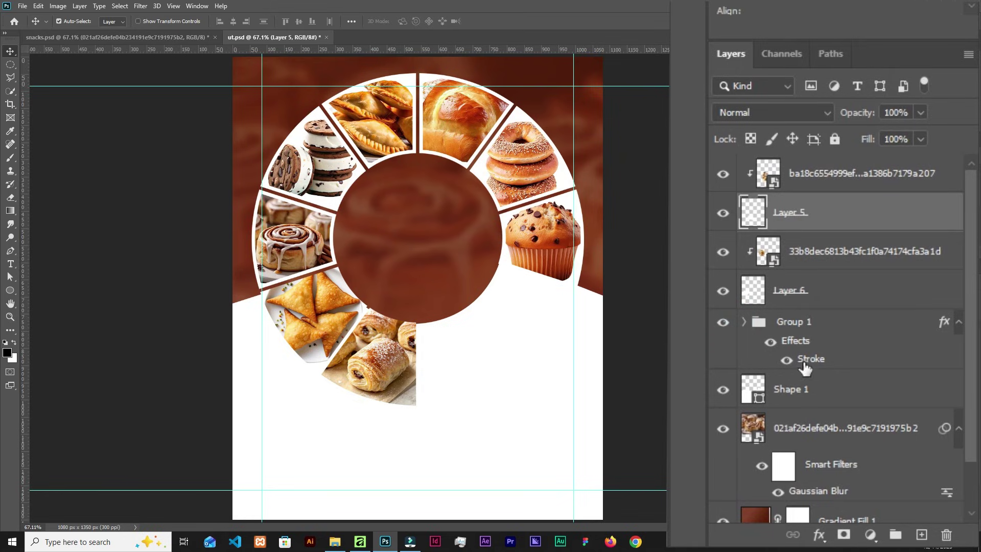
{"action": "left_click", "coordinate": [788, 361]}
{"action": "left_click", "coordinate": [788, 361]}
{"action": "left_click_drag", "start_coordinate": [812, 360], "coordinate": [881, 297]}
{"action": "left_click_drag", "start_coordinate": [872, 242], "coordinate": [815, 214]}
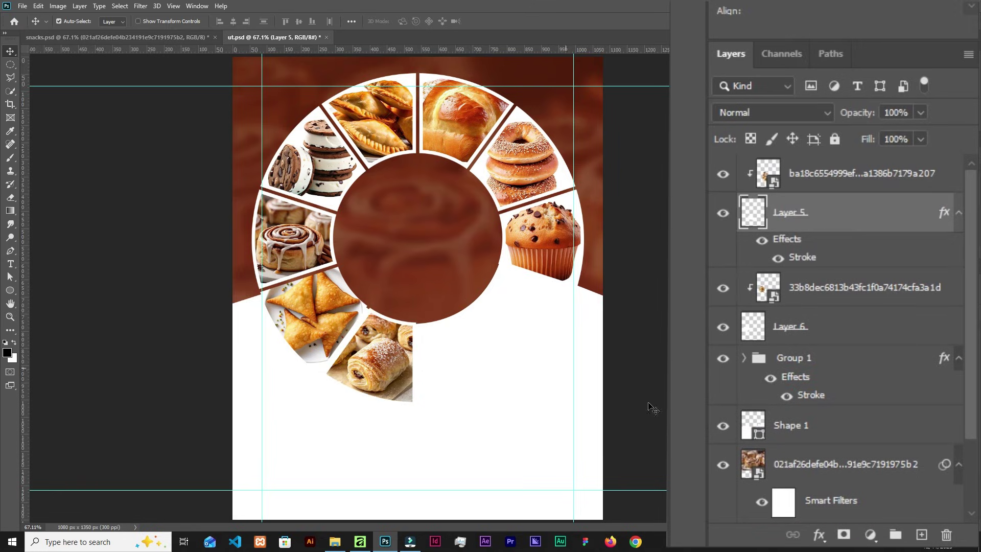
{"action": "left_click_drag", "start_coordinate": [807, 260], "coordinate": [798, 331]}
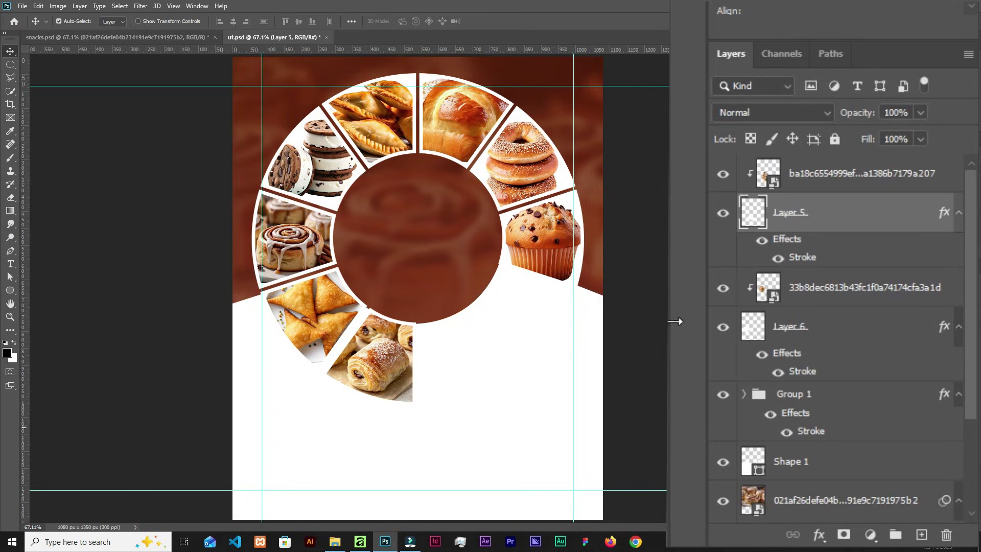
Add a drop shadow to Layer 5 with 17% opacity, 12 px distance and 18 px size.
{"action": "scroll", "coordinate": [734, 235], "scroll_direction": "down", "scroll_amount": 1}
{"action": "scroll", "coordinate": [735, 235], "scroll_direction": "up", "scroll_amount": 1}
{"action": "left_click", "coordinate": [723, 213]}
{"action": "left_click", "coordinate": [723, 213]}
{"action": "double_click", "coordinate": [804, 259]}
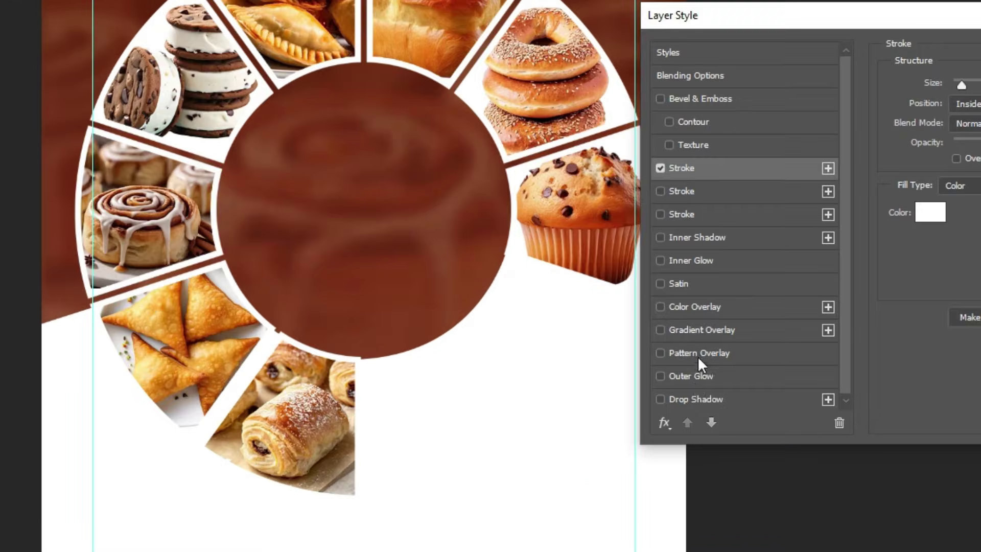
{"action": "left_click", "coordinate": [692, 400]}
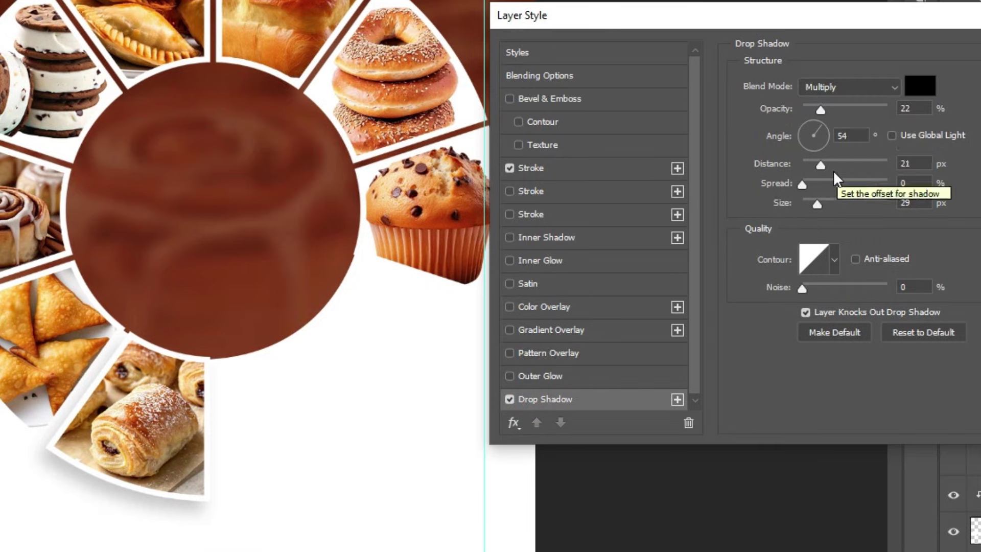
{"action": "left_click_drag", "start_coordinate": [821, 162], "coordinate": [814, 162]}
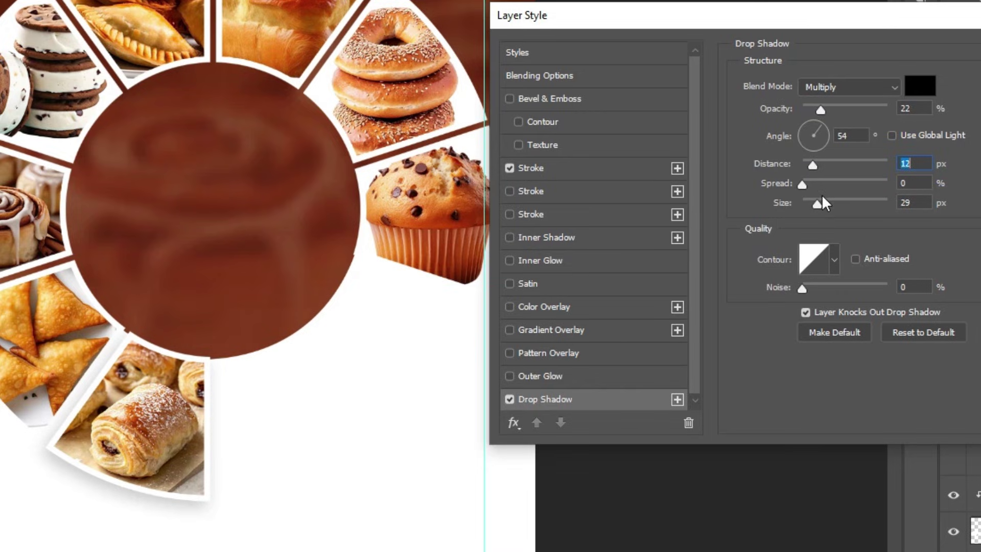
{"action": "left_click_drag", "start_coordinate": [817, 202], "coordinate": [817, 202]}
{"action": "left_click_drag", "start_coordinate": [816, 109], "coordinate": [817, 110]}
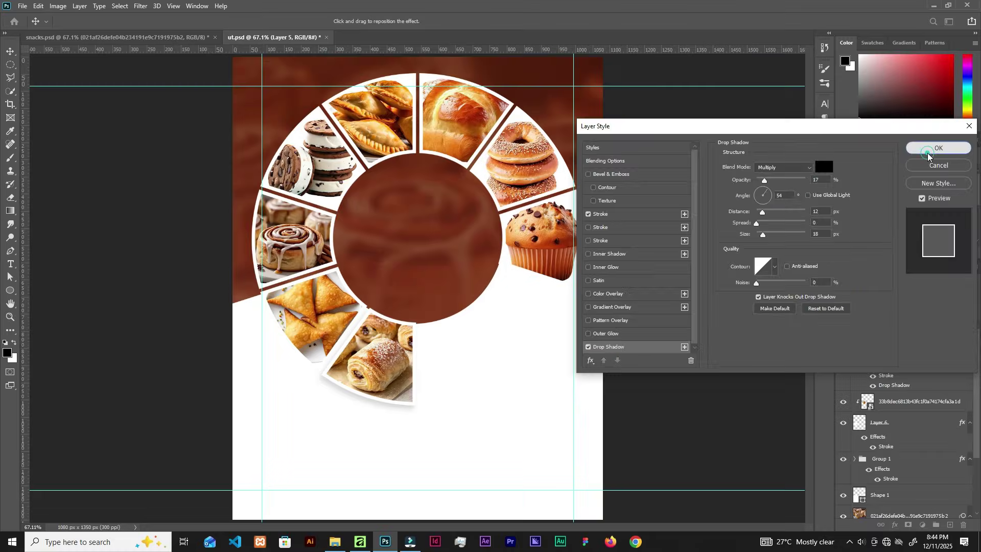
{"action": "left_click", "coordinate": [928, 147]}
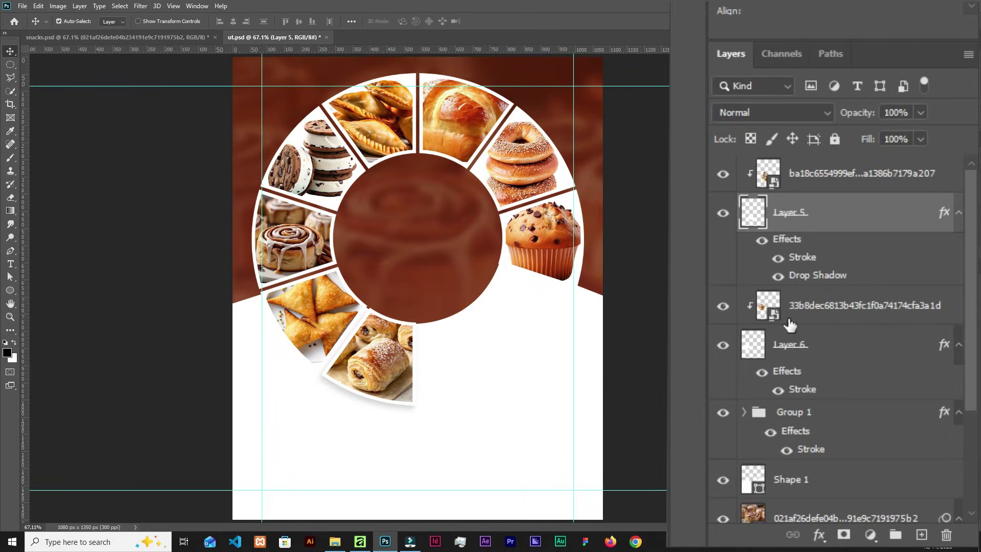
Copy the drop shadow from Layer 5 onto Layer 6.
{"action": "left_click", "coordinate": [723, 345]}
{"action": "left_click", "coordinate": [723, 345]}
{"action": "left_click_drag", "start_coordinate": [808, 278], "coordinate": [803, 353]}
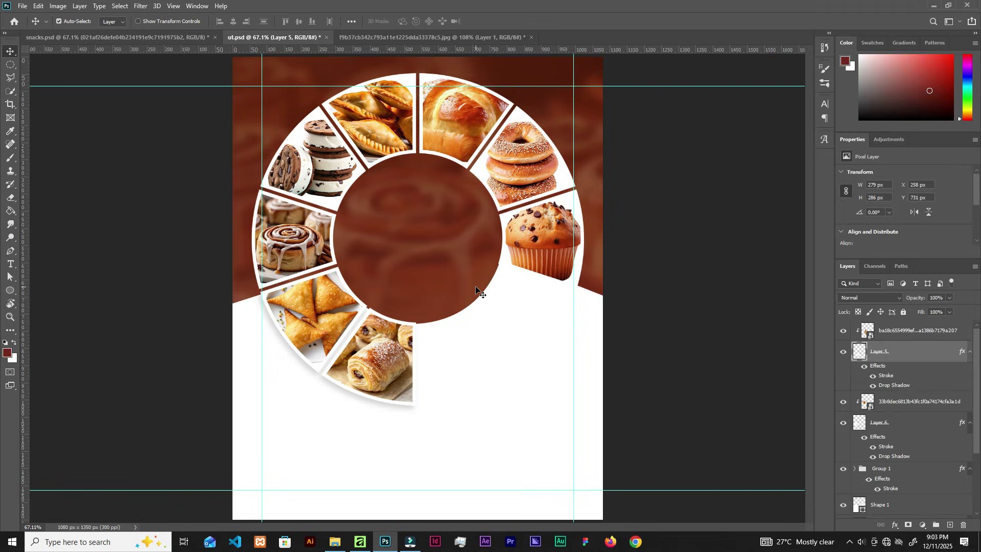
Group the pastry roll and samosa images together with Layer 5 and Layer 6.
{"action": "left_click", "coordinate": [894, 331], "text": "ctrl"}
{"action": "left_click", "coordinate": [899, 423], "text": "shift"}
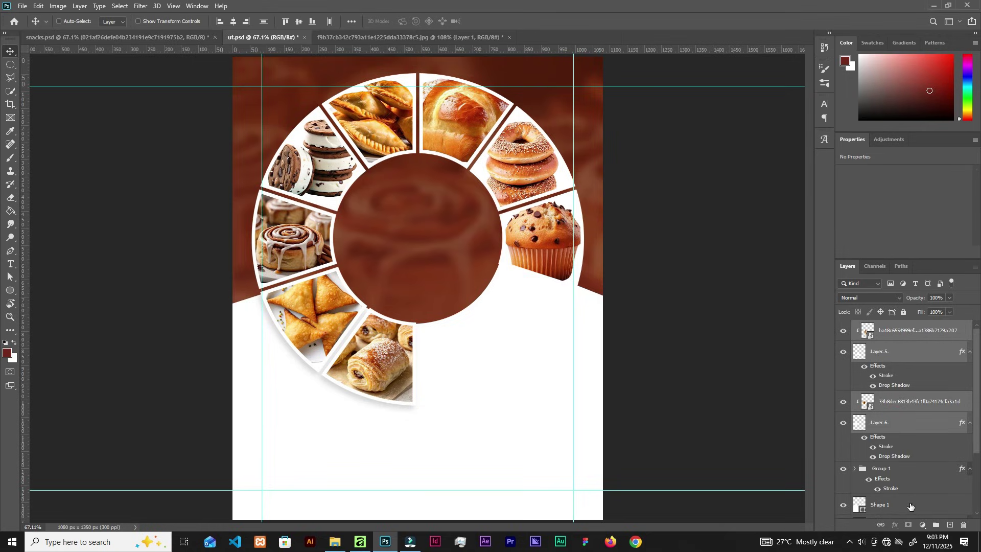
{"action": "key", "text": "ctrl+g"}
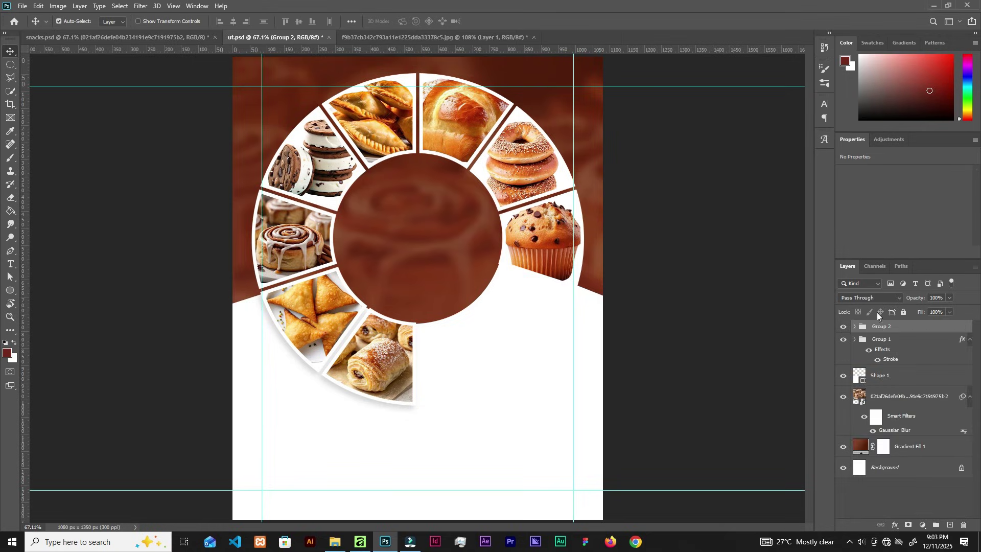
{"action": "left_click", "coordinate": [843, 340]}
{"action": "left_click", "coordinate": [843, 340]}
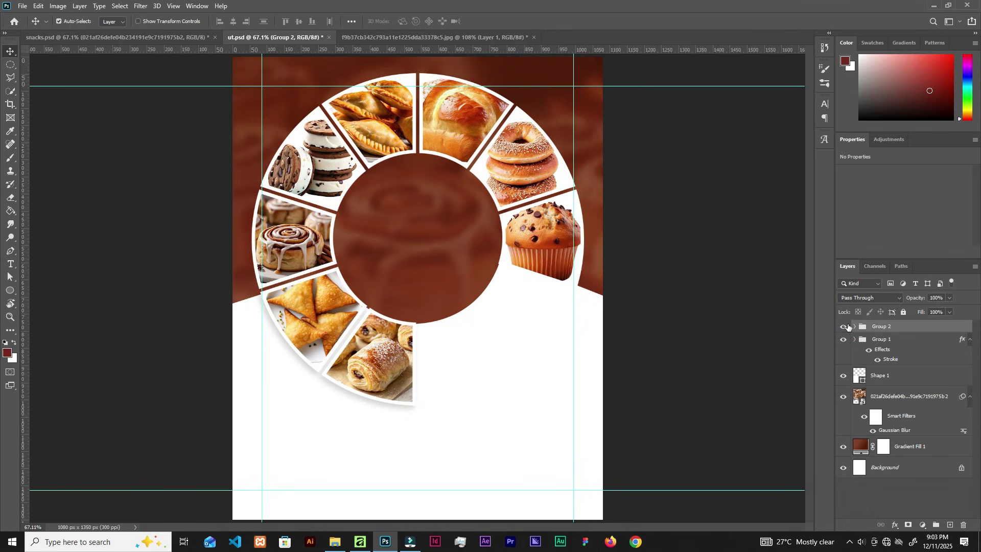
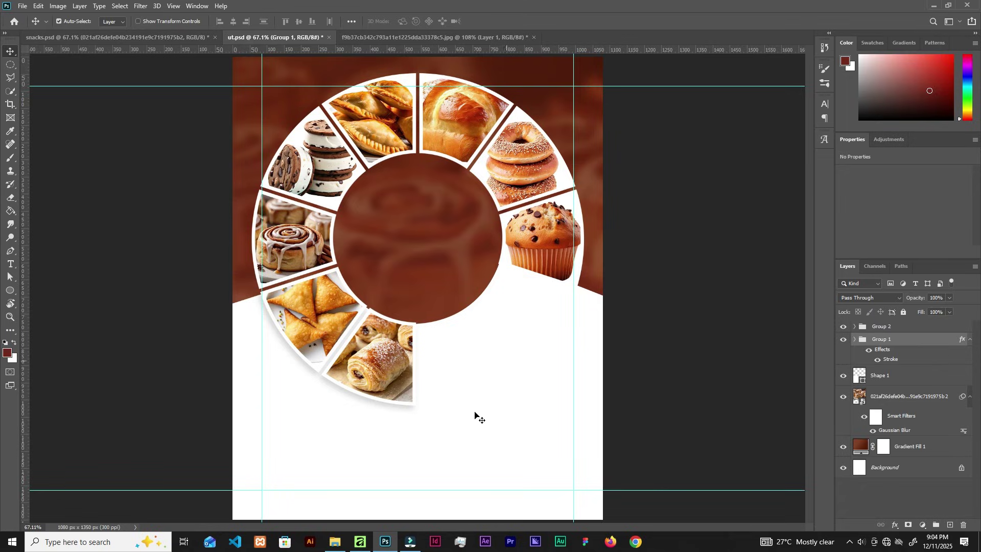
Place the chocolate cake image dd0c202b8b83ff20b354fa77c74fca0f between the two groups at 26.46% scale, over the ring's open lower section.
{"action": "left_click", "coordinate": [333, 541]}
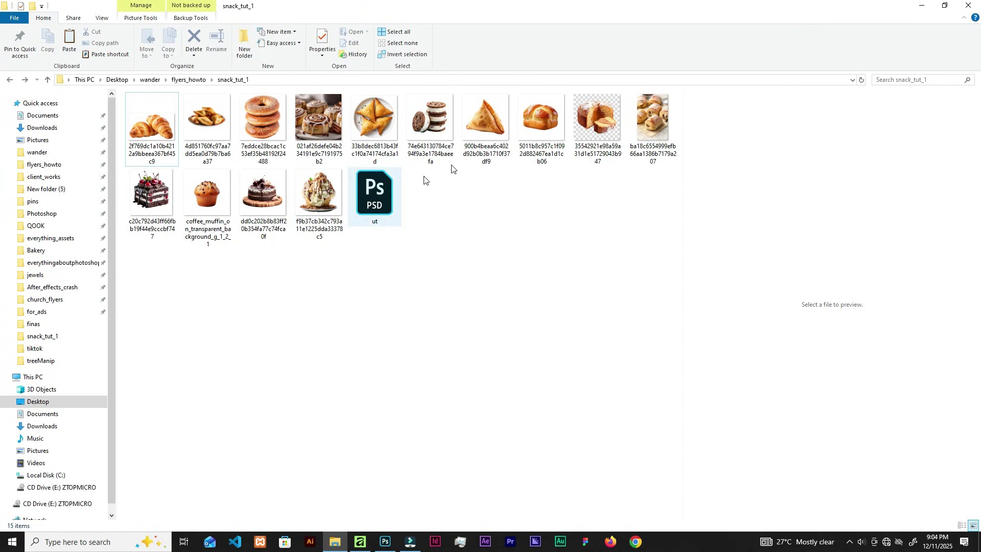
{"action": "left_click", "coordinate": [151, 193]}
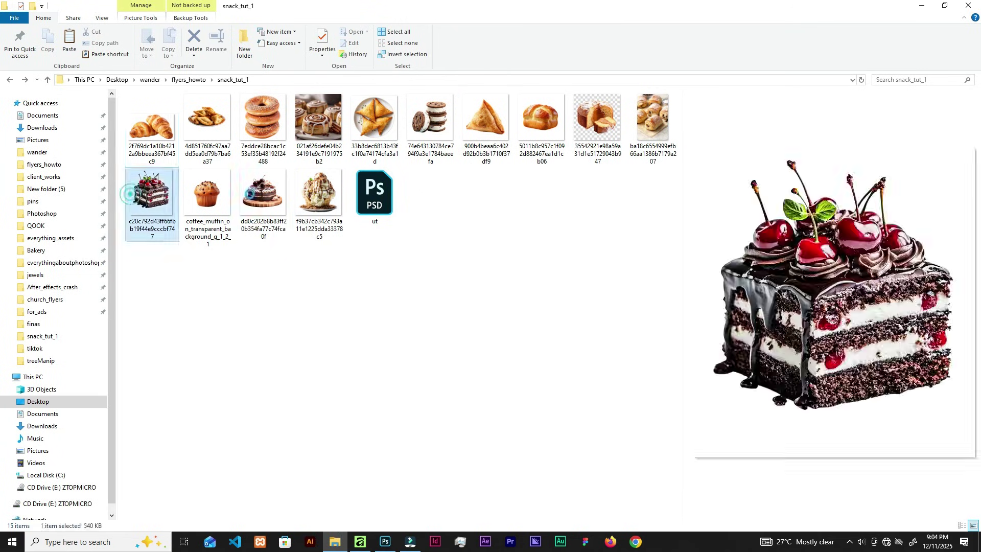
{"action": "left_click", "coordinate": [312, 193]}
{"action": "left_click", "coordinate": [263, 195]}
{"action": "left_click_drag", "start_coordinate": [263, 195], "coordinate": [250, 333]}
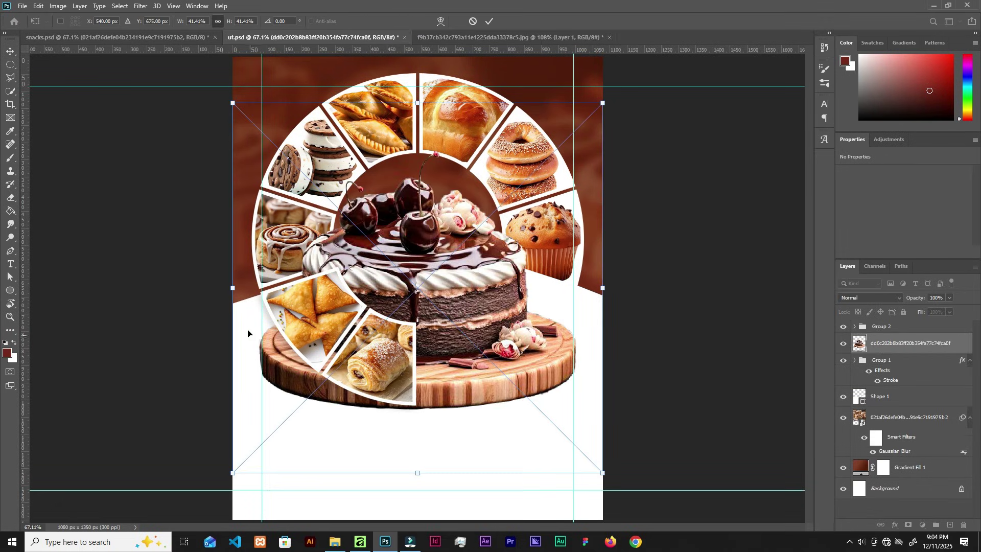
{"action": "left_click_drag", "start_coordinate": [281, 291], "coordinate": [367, 290]}
{"action": "left_click_drag", "start_coordinate": [478, 283], "coordinate": [485, 308]}
{"action": "left_click", "coordinate": [489, 21]}
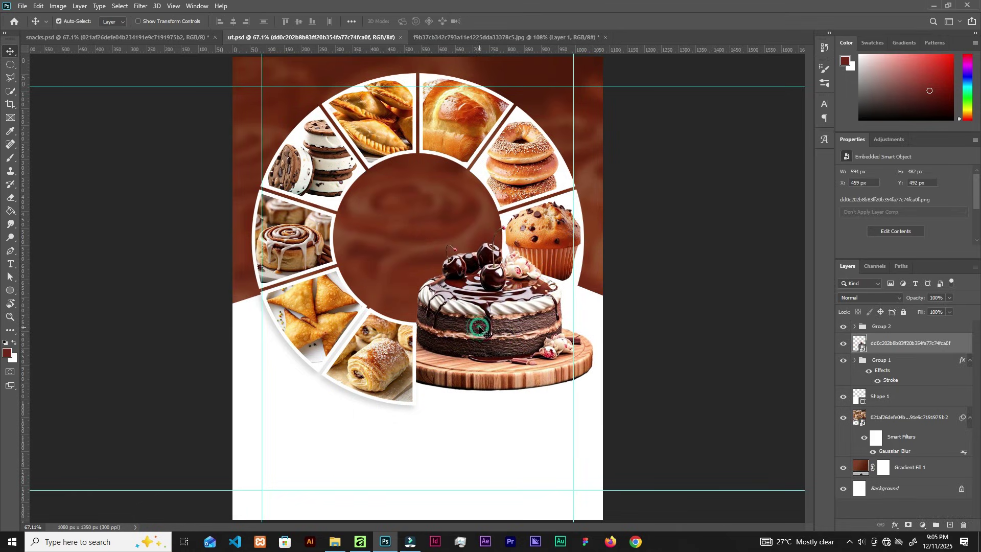
Scale the chocolate cake down to 19.83% and position it against the pastry roll segment's straight edge.
{"action": "key", "text": "ctrl+t"}
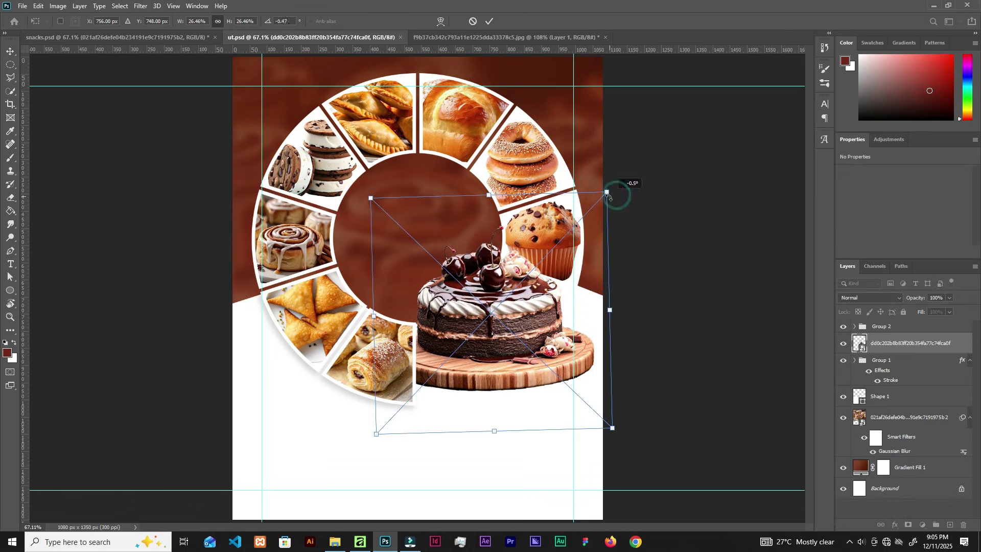
{"action": "left_click_drag", "start_coordinate": [612, 194], "coordinate": [548, 249]}
{"action": "left_click_drag", "start_coordinate": [481, 344], "coordinate": [482, 328]}
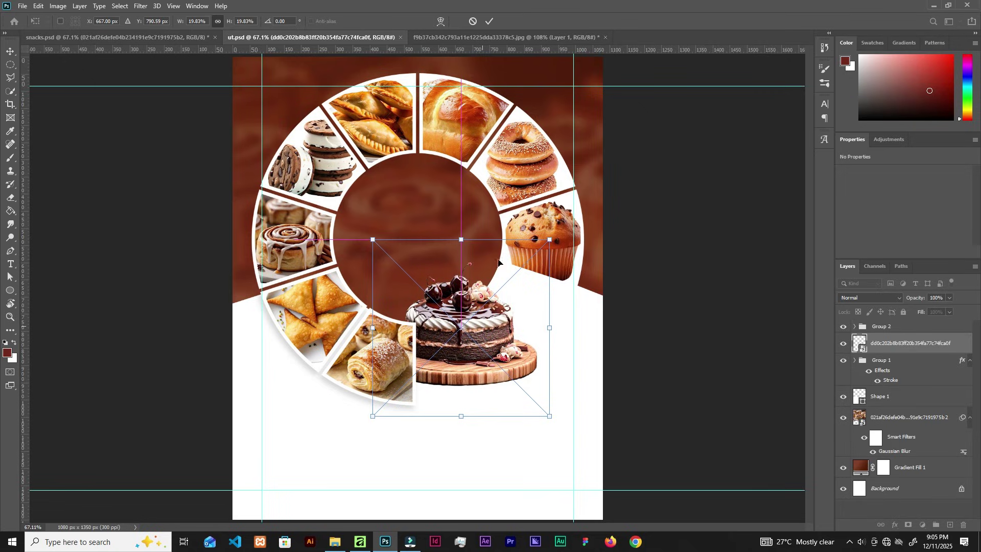
{"action": "left_click", "coordinate": [490, 21]}
Place the ice cream image f9b37cb342c793a11e1225dda33378c5 at about 458 × 471 px, overlapping the cake and the muffin segment.
{"action": "left_click", "coordinate": [335, 542]}
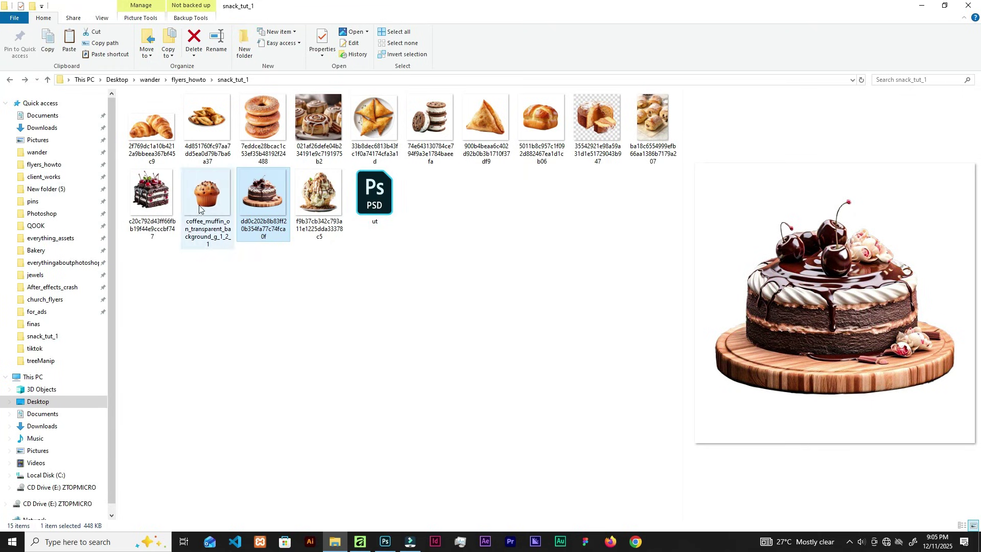
{"action": "left_click_drag", "start_coordinate": [298, 189], "coordinate": [389, 358]}
{"action": "left_click_drag", "start_coordinate": [231, 474], "coordinate": [415, 290]}
{"action": "left_click_drag", "start_coordinate": [511, 214], "coordinate": [521, 310]}
{"action": "left_click", "coordinate": [489, 21]}
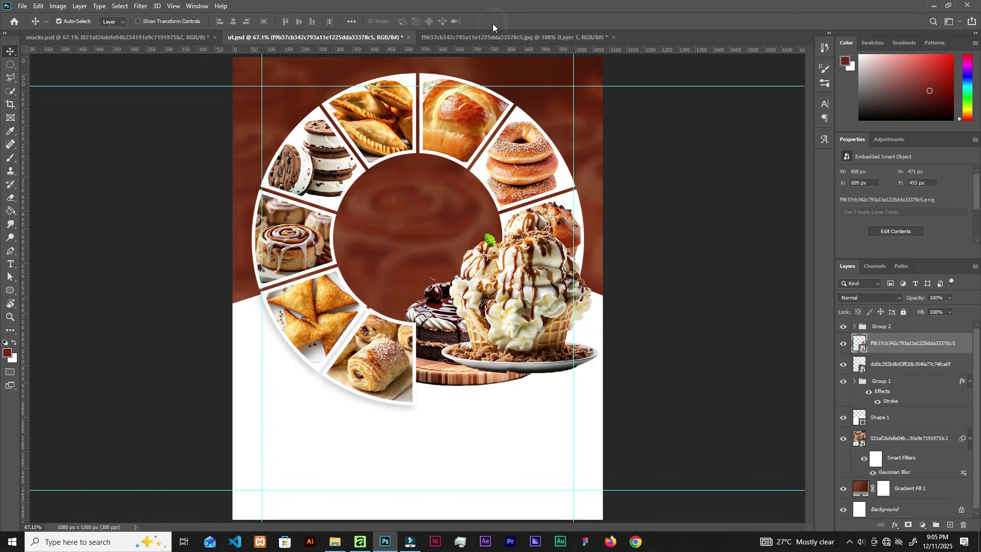
Send the ice cream one layer back behind the cake and shift both images slightly downward.
{"action": "key", "text": "ctrl+bracketleft"}
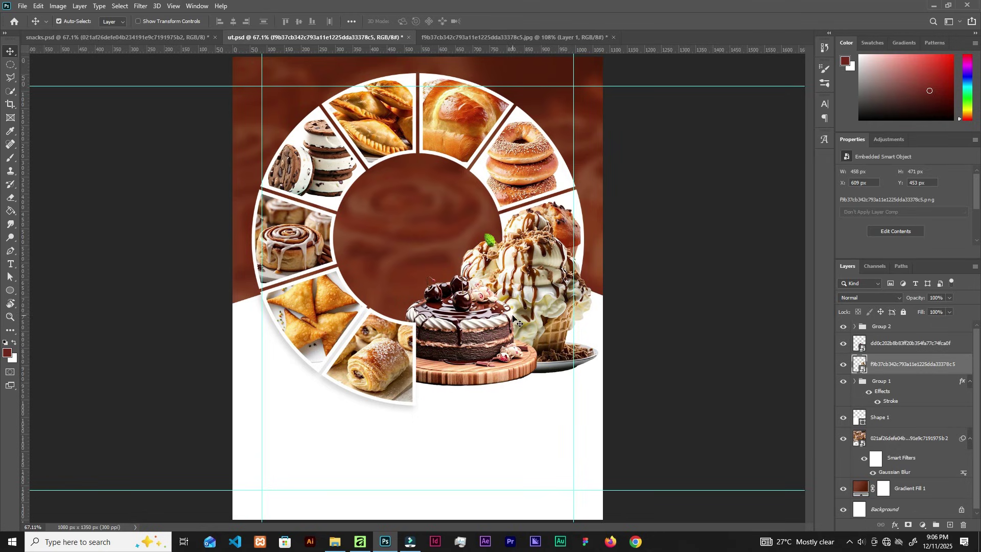
{"action": "left_click_drag", "start_coordinate": [465, 341], "coordinate": [466, 346]}
{"action": "left_click_drag", "start_coordinate": [521, 268], "coordinate": [522, 289]}
Scale the ice cream image down to 16.44%, keeping it behind the cake.
{"action": "key", "text": "ctrl+t"}
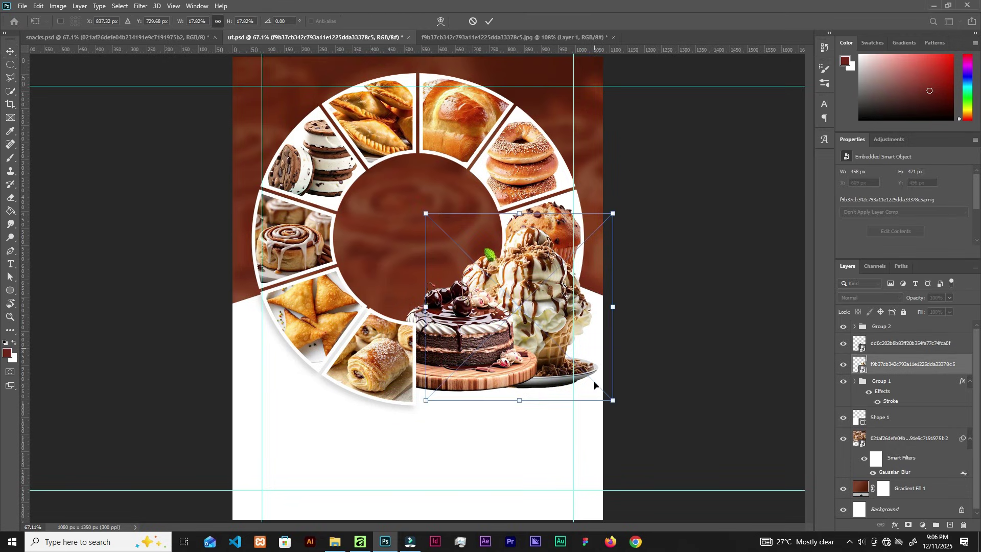
{"action": "left_click_drag", "start_coordinate": [611, 399], "coordinate": [599, 385]}
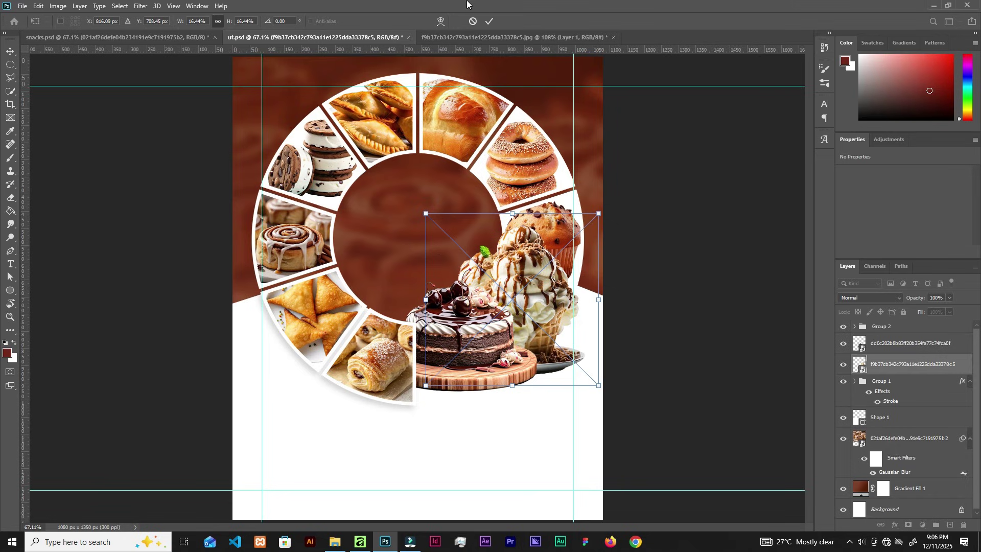
{"action": "left_click", "coordinate": [489, 20]}
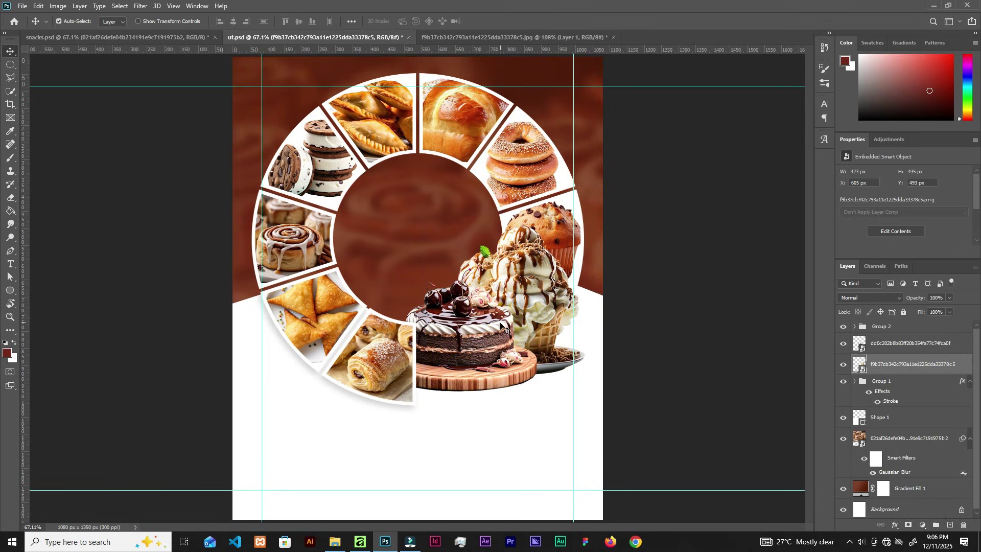
{"action": "key", "text": "ctrl+z"}
{"action": "key", "text": "ctrl+z"}
{"action": "key", "text": "ctrl+z"}
{"action": "key", "text": "ctrl+z"}
{"action": "key", "text": "ctrl+z"}
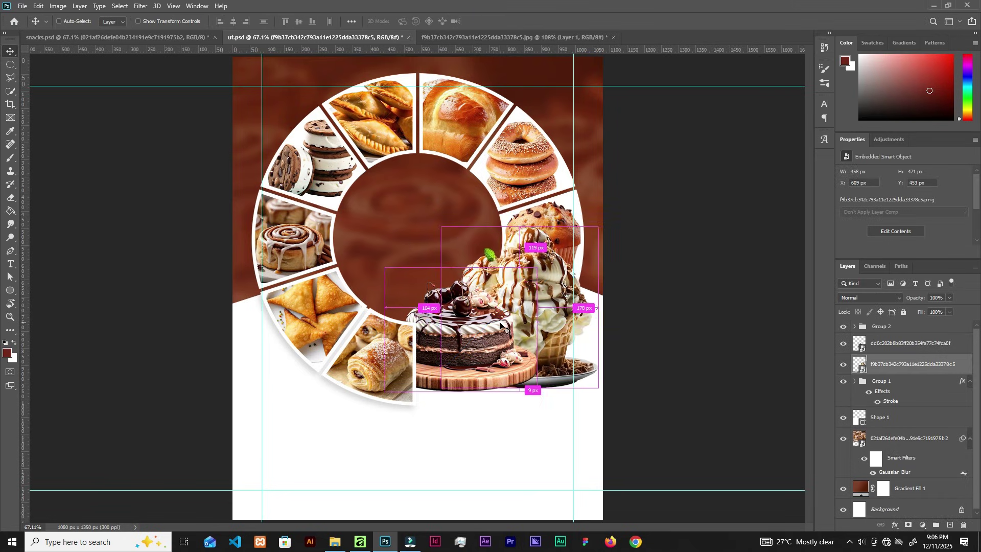
{"action": "key", "text": "ctrl+z"}
{"action": "key", "text": "ctrl+shift+z"}
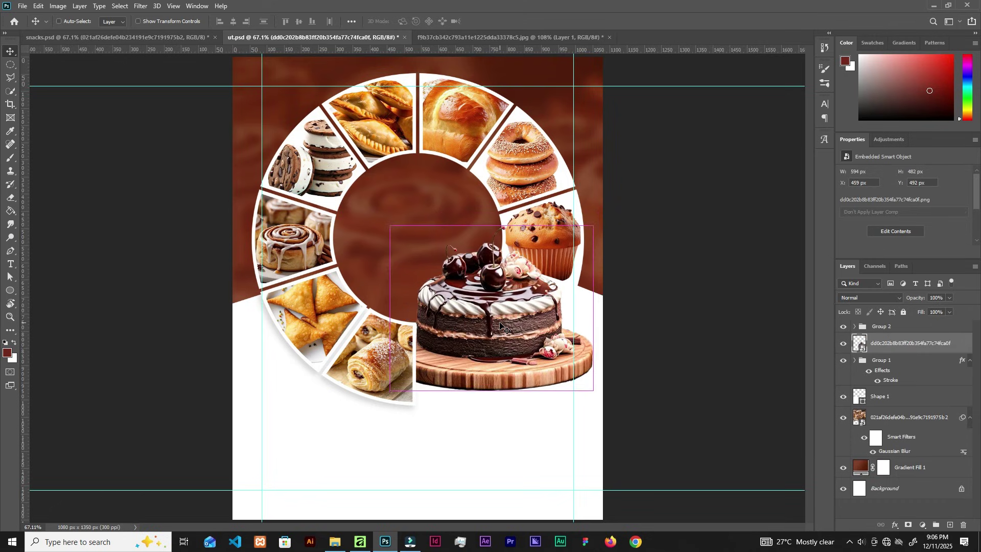
{"action": "key", "text": "ctrl+shift+z"}
{"action": "key", "text": "ctrl+z"}
{"action": "key", "text": "ctrl+z"}
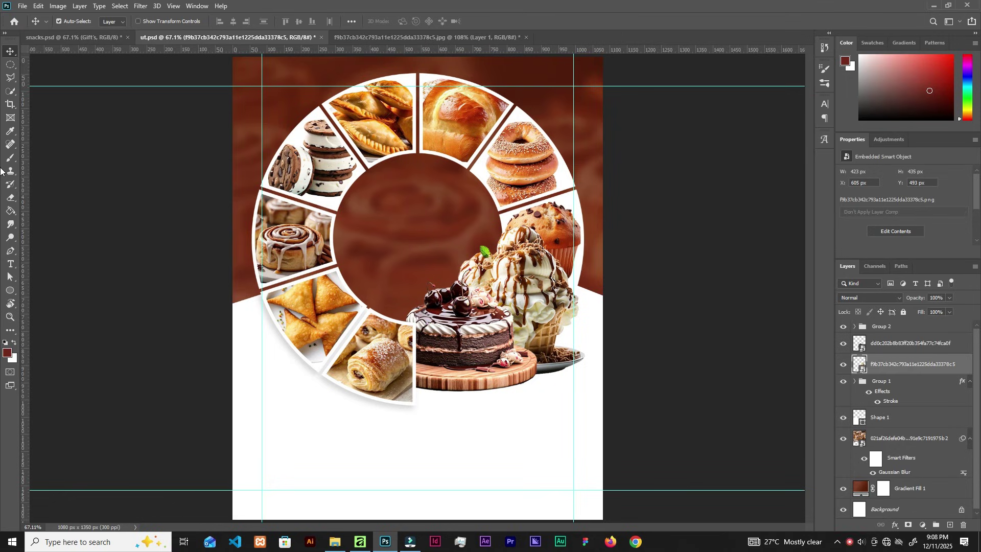
Add white 17 pt Rustic Delight Regular text reading "Gift's" in the upper part of the ring's centre.
{"action": "key", "text": "t"}
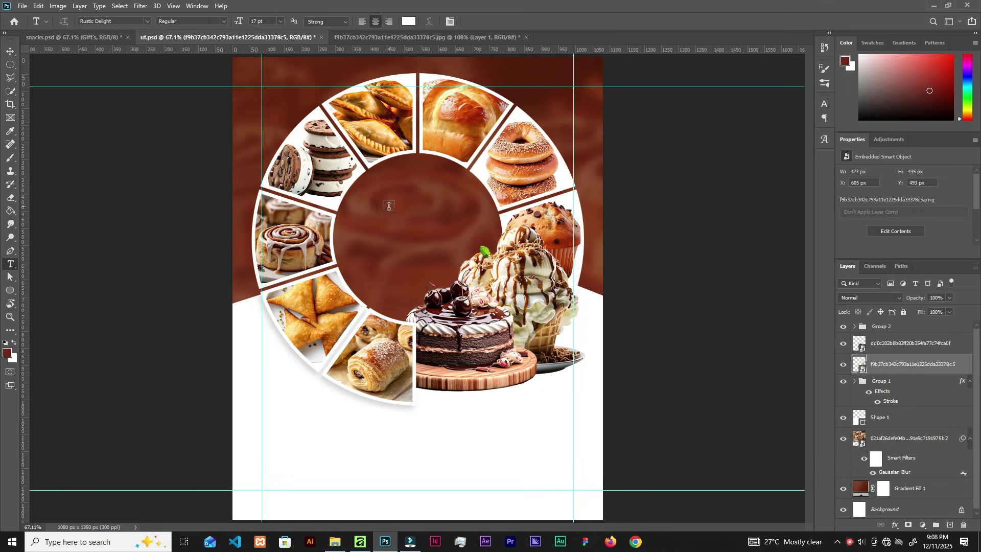
{"action": "left_click", "coordinate": [384, 211]}
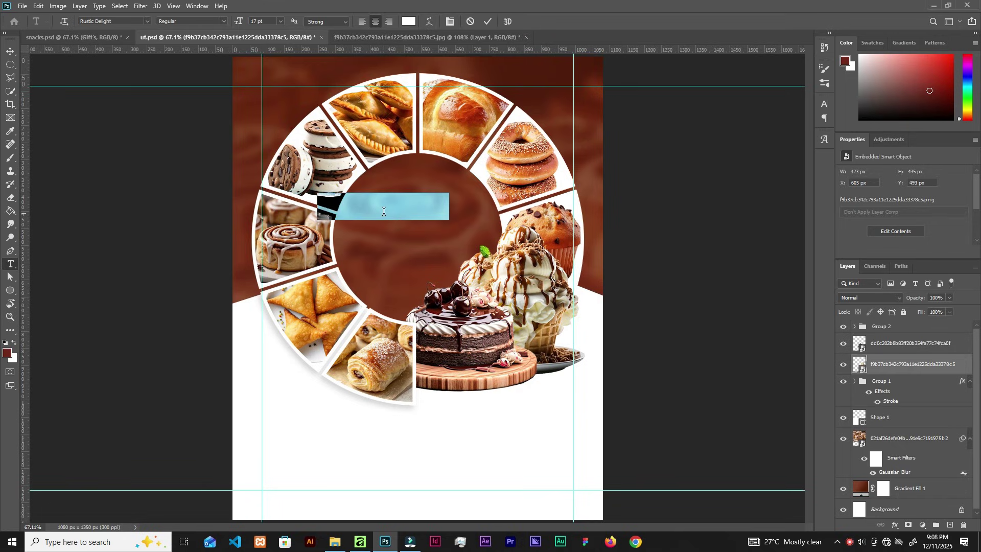
{"action": "type", "text": "Gi"}
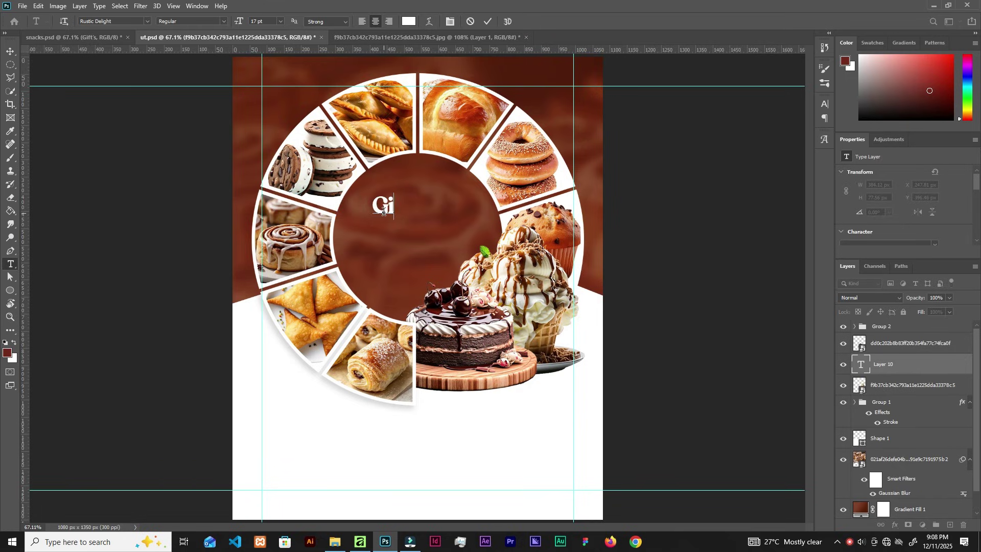
{"action": "type", "text": "ft's"}
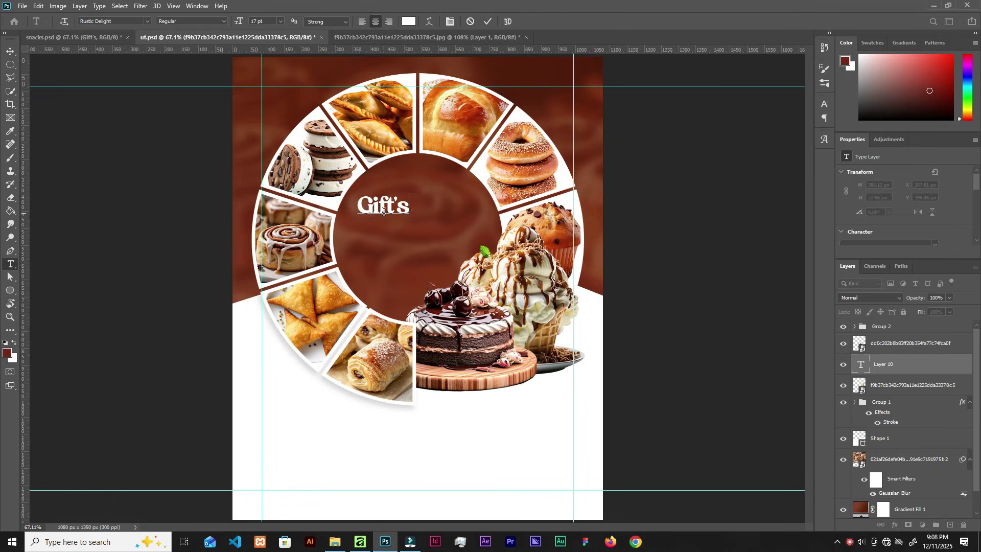
{"action": "key", "text": "ctrl+Return"}
{"action": "key", "text": "v"}
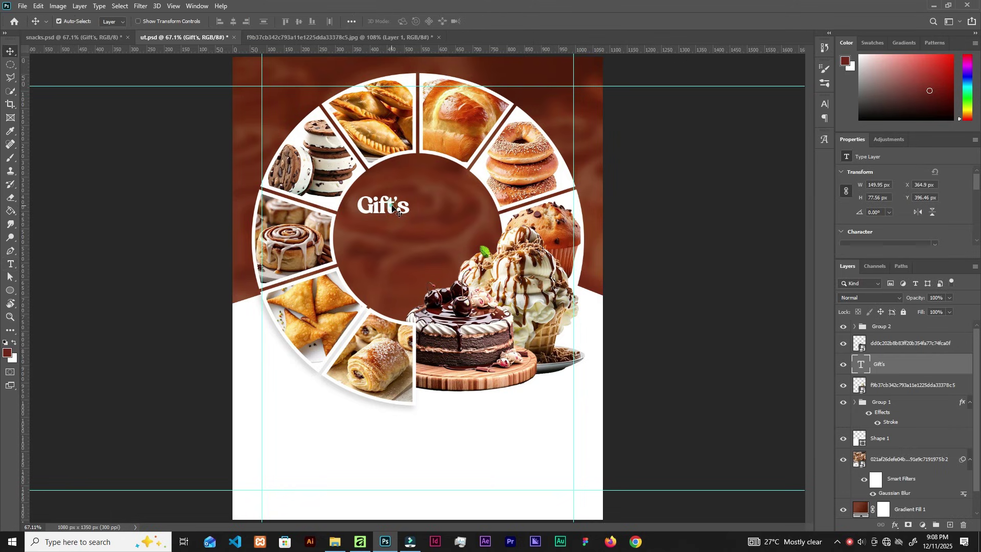
Enlarge the "Gift's" text to about 366 × 189 px and place a duplicate of it directly beneath.
{"action": "key", "text": "ctrl+t"}
{"action": "left_click_drag", "start_coordinate": [412, 221], "coordinate": [410, 262]}
{"action": "left_click", "coordinate": [505, 21]}
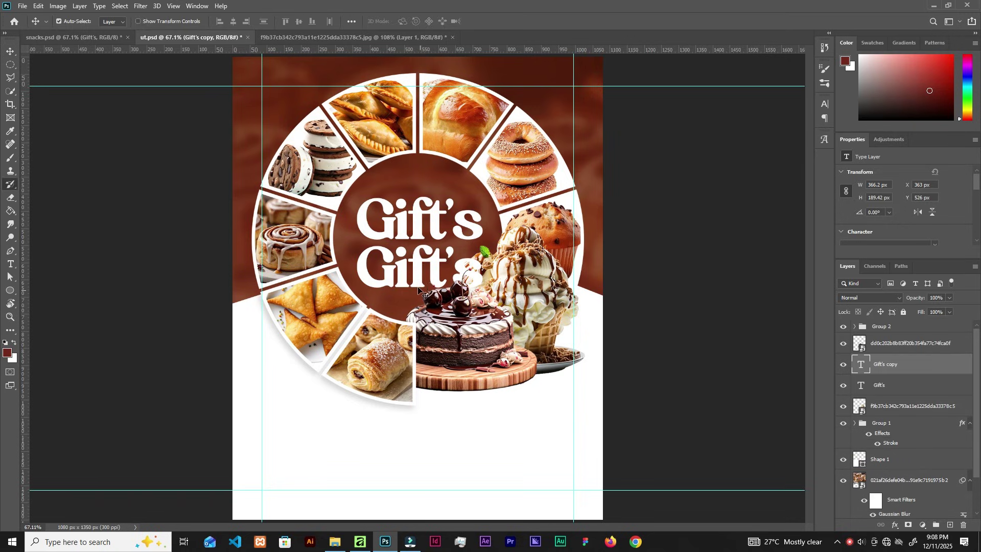
Change the wording of the lower text copy to "Snacks".
{"action": "double_click", "coordinate": [410, 262]}
{"action": "type", "text": "Snacks"}
{"action": "key", "text": "ctrl+Return"}
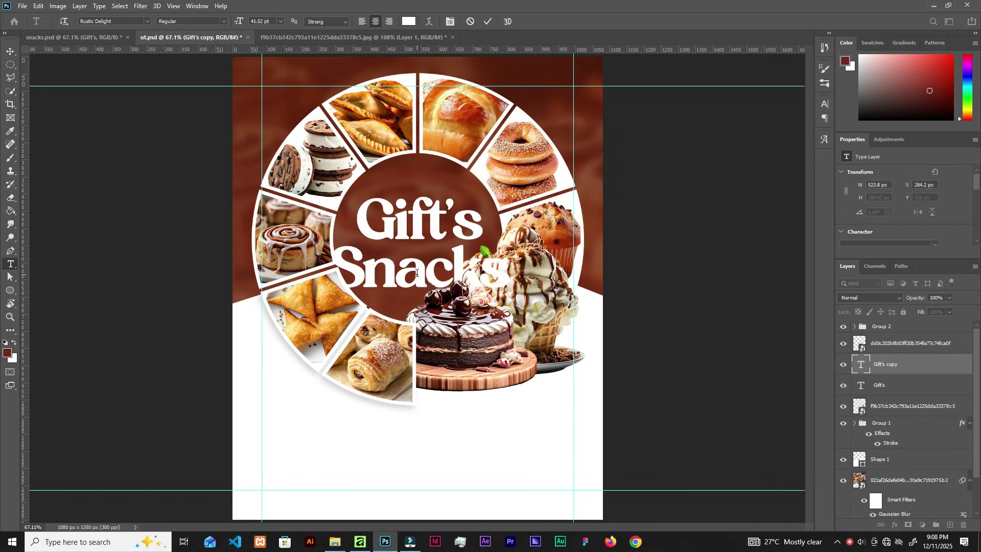
Scale both title lines down, with "Snacks" at about 442 × 160 px, and stack them closely in the upper half of the ring's centre.
{"action": "key", "text": "v"}
{"action": "left_click", "coordinate": [440, 227]}
{"action": "left_click_drag", "start_coordinate": [439, 228], "coordinate": [473, 206]}
{"action": "key", "text": "ctrl+t"}
{"action": "key", "text": "Return"}
{"action": "left_click_drag", "start_coordinate": [437, 268], "coordinate": [435, 249]}
{"action": "key", "text": "ctrl+t"}
{"action": "left_click_drag", "start_coordinate": [517, 247], "coordinate": [470, 237]}
{"action": "left_click", "coordinate": [505, 22]}
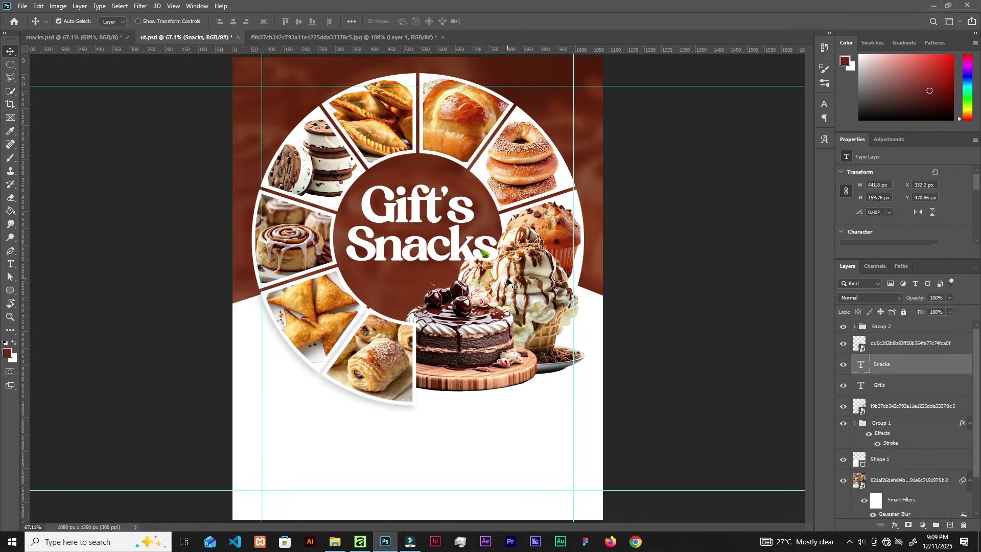
Move the "Snacks" layer below the ice cream image and scale the text down to about 412 × 149 px.
{"action": "left_click_drag", "start_coordinate": [897, 367], "coordinate": [897, 409]}
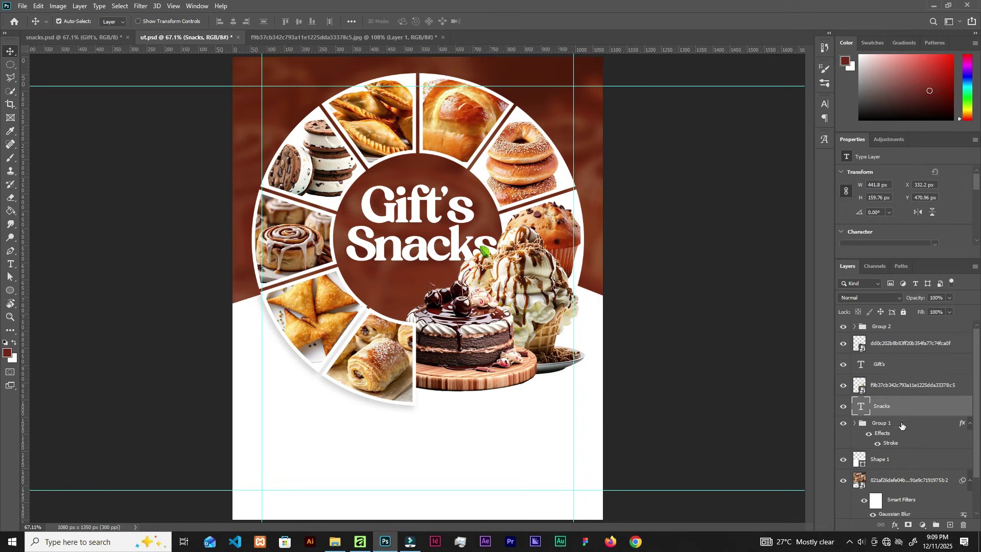
{"action": "key", "text": "ctrl+t"}
{"action": "left_click_drag", "start_coordinate": [500, 217], "coordinate": [495, 219]}
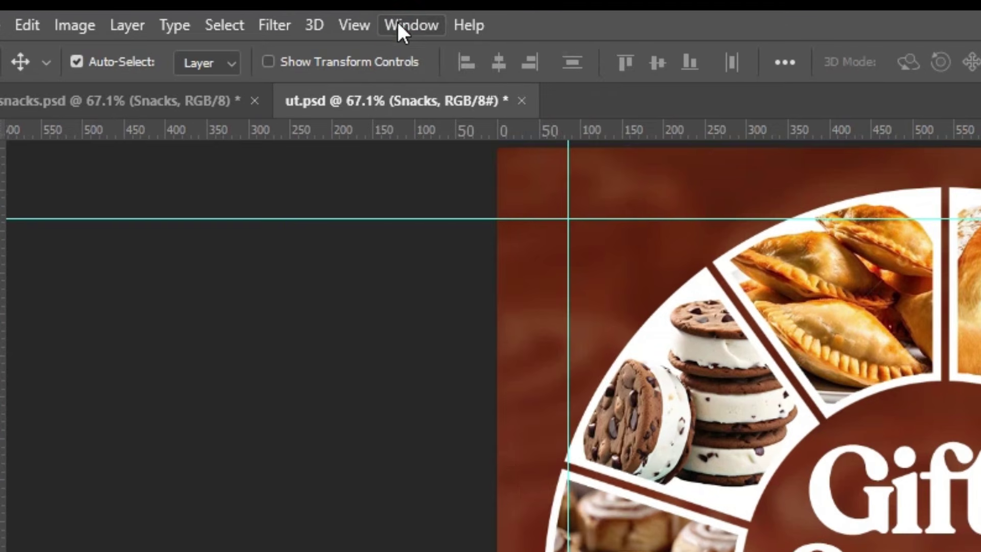
Replace the "a" in "Snacks" with the Rustic Delight alternate glyph that has a curled tail below the baseline.
{"action": "left_click", "coordinate": [197, 6]}
{"action": "left_click", "coordinate": [439, 412]}
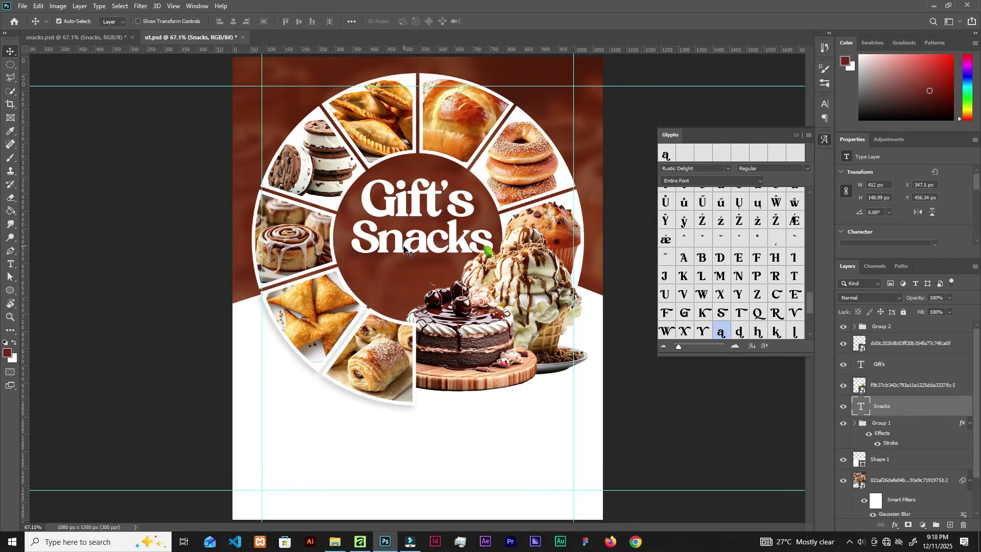
{"action": "left_click_drag", "start_coordinate": [416, 247], "coordinate": [694, 189]}
{"action": "scroll", "coordinate": [756, 240], "scroll_direction": "up", "scroll_amount": 5}
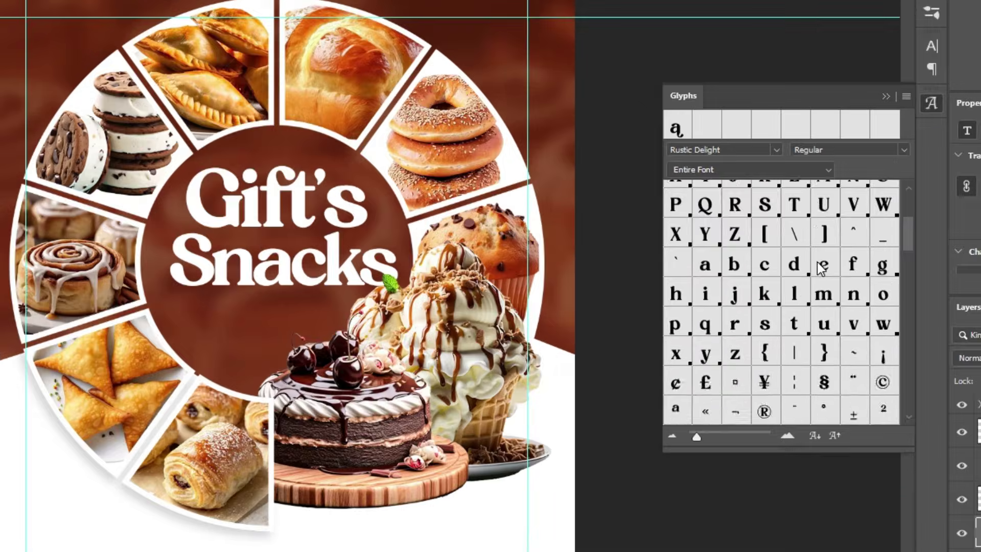
{"action": "scroll", "coordinate": [818, 263], "scroll_direction": "up", "scroll_amount": 3}
{"action": "scroll", "coordinate": [863, 272], "scroll_direction": "down", "scroll_amount": 8}
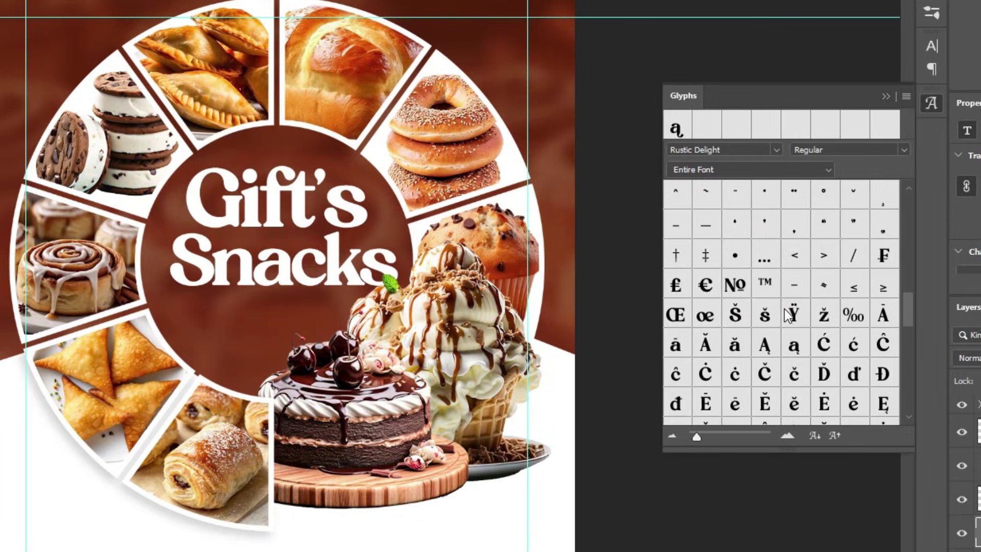
{"action": "scroll", "coordinate": [786, 315], "scroll_direction": "down", "scroll_amount": 3}
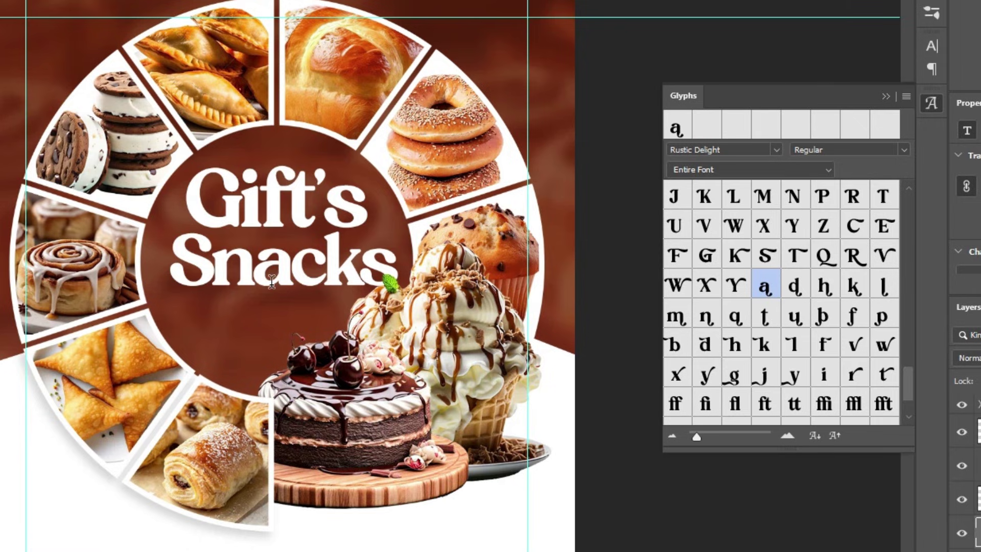
{"action": "left_click", "coordinate": [285, 269]}
{"action": "key", "text": "shift+Left"}
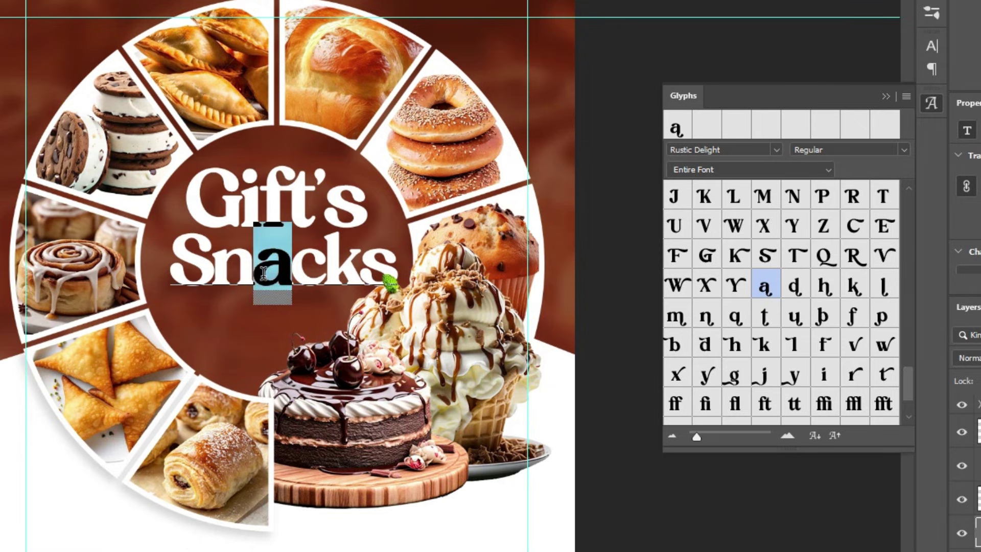
{"action": "double_click", "coordinate": [766, 292]}
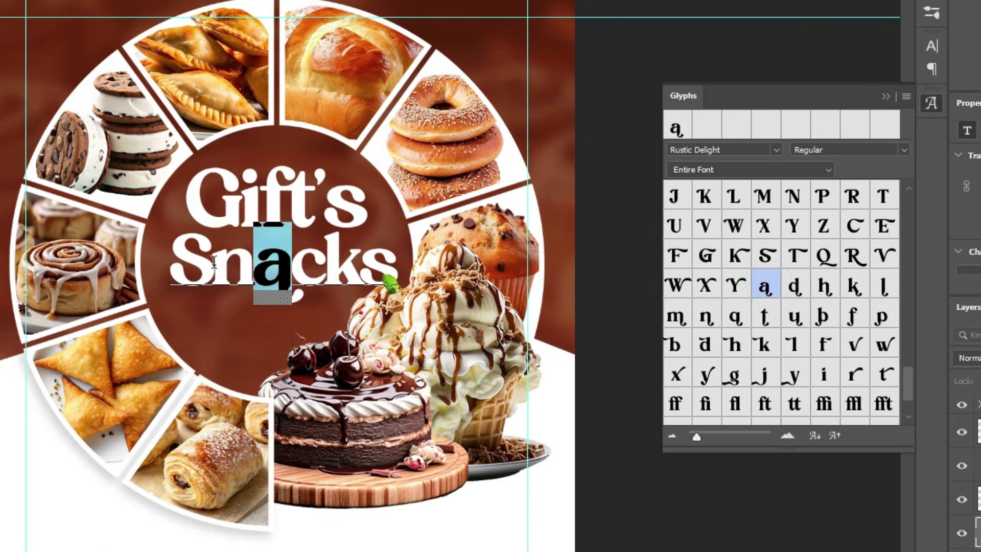
Swap the "S" of "Snacks" for its swash alternate glyph with the extended top stroke and close the glyph set.
{"action": "left_click_drag", "start_coordinate": [218, 262], "coordinate": [173, 263]}
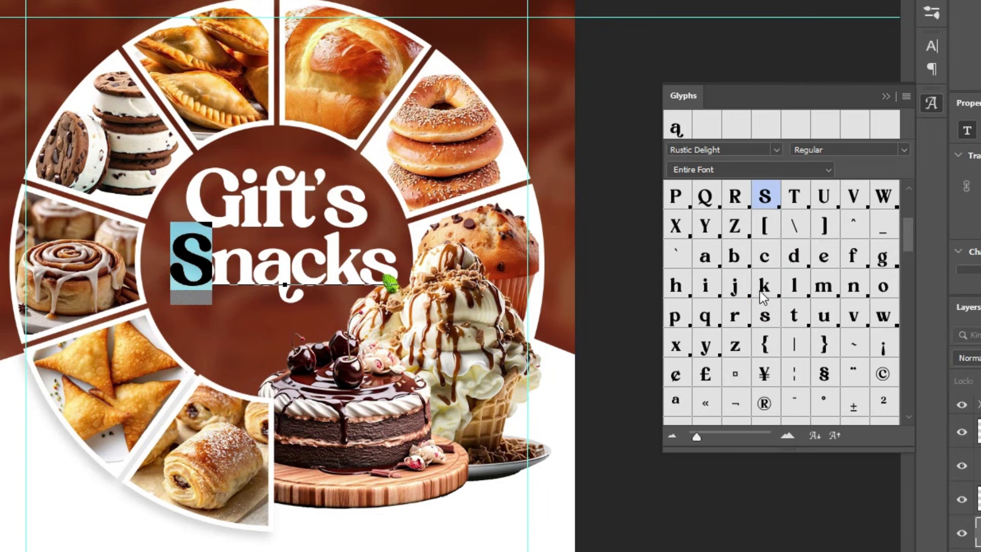
{"action": "scroll", "coordinate": [761, 312], "scroll_direction": "up", "scroll_amount": 1}
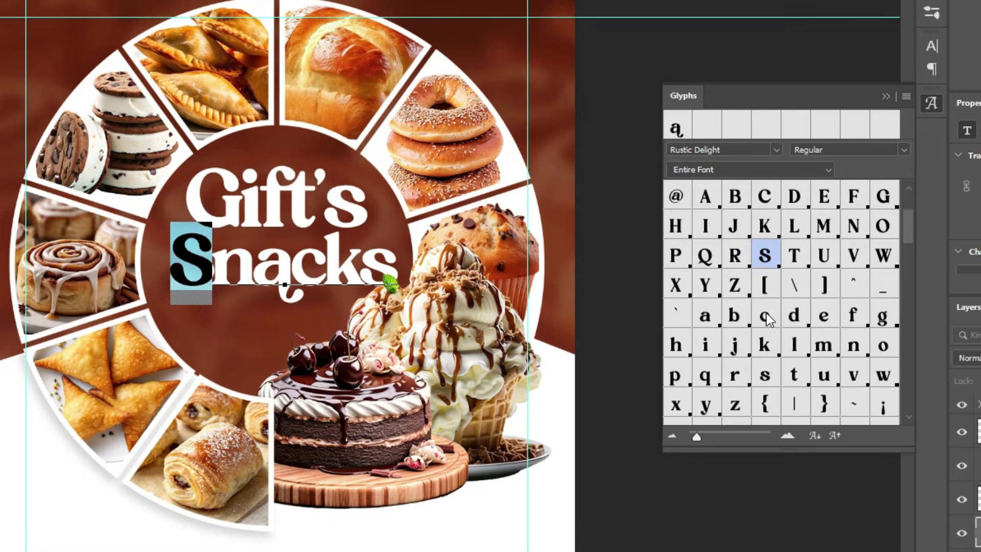
{"action": "scroll", "coordinate": [766, 317], "scroll_direction": "down", "scroll_amount": 3}
{"action": "scroll", "coordinate": [766, 317], "scroll_direction": "down", "scroll_amount": 20}
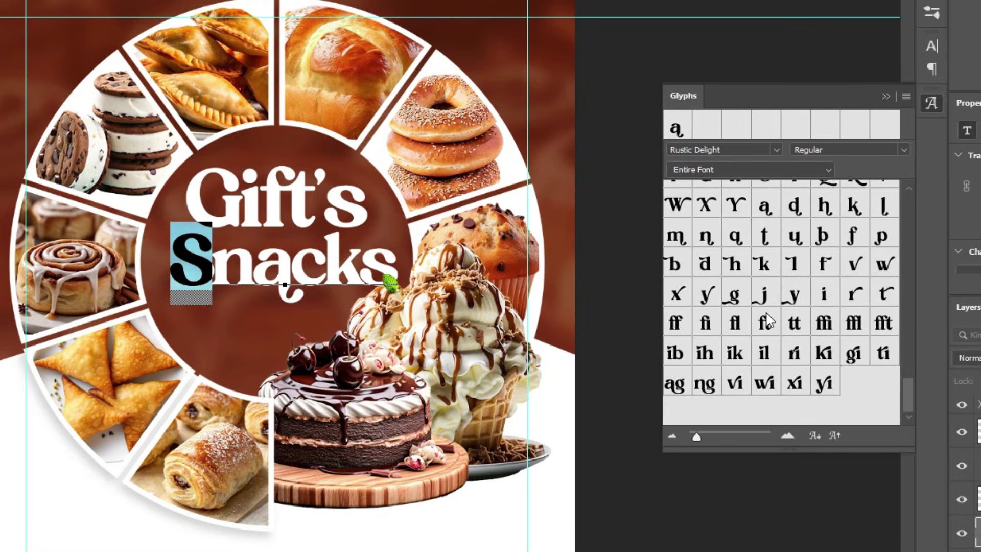
{"action": "double_click", "coordinate": [770, 296]}
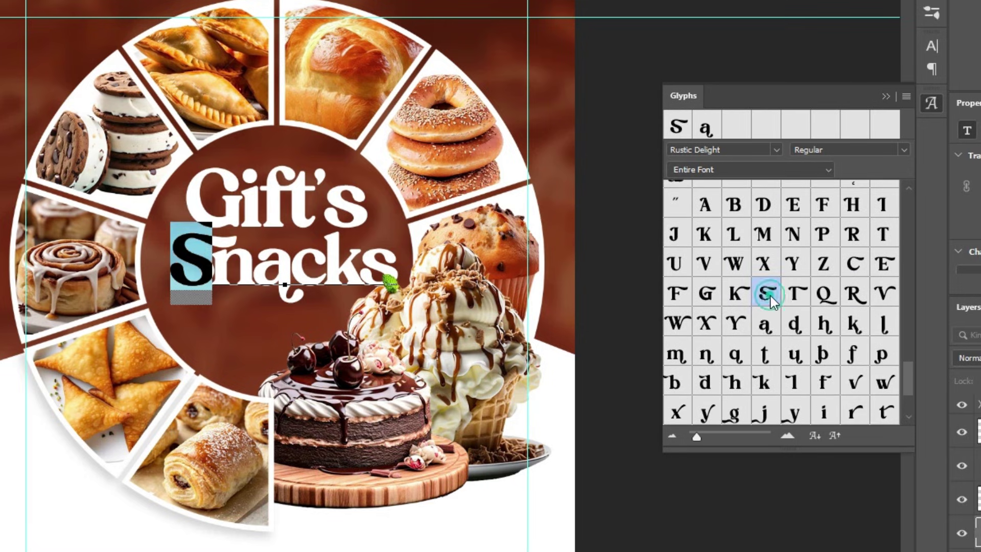
{"action": "key", "text": "ctrl+Return"}
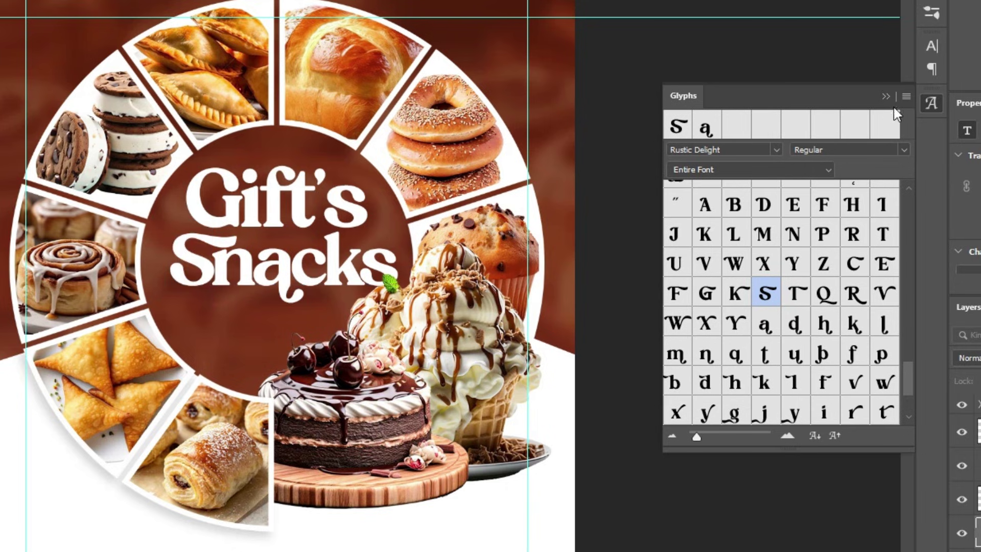
{"action": "left_click", "coordinate": [882, 95]}
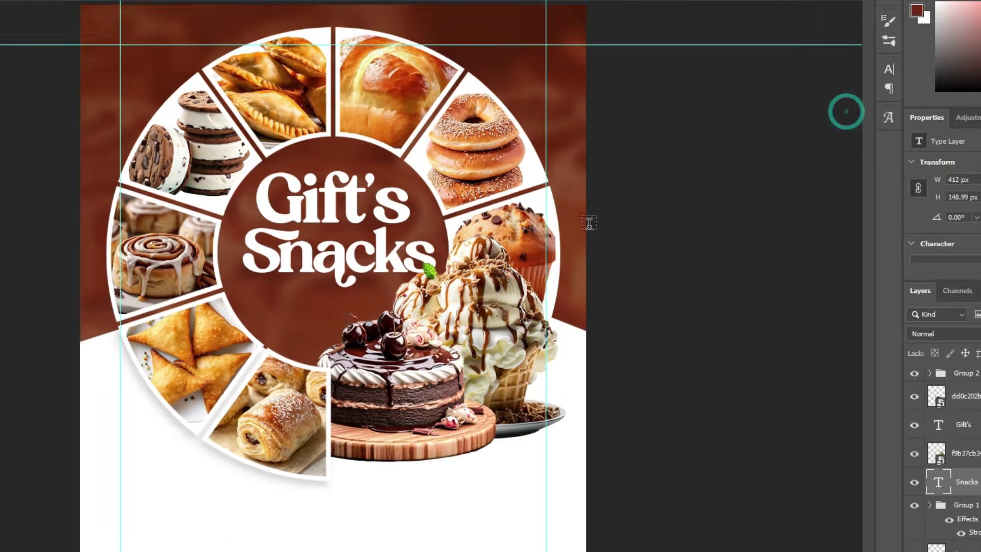
Add an empty layer above the "Snacks" text and turn off symmetry painting for the Brush tool.
{"action": "key", "text": "v"}
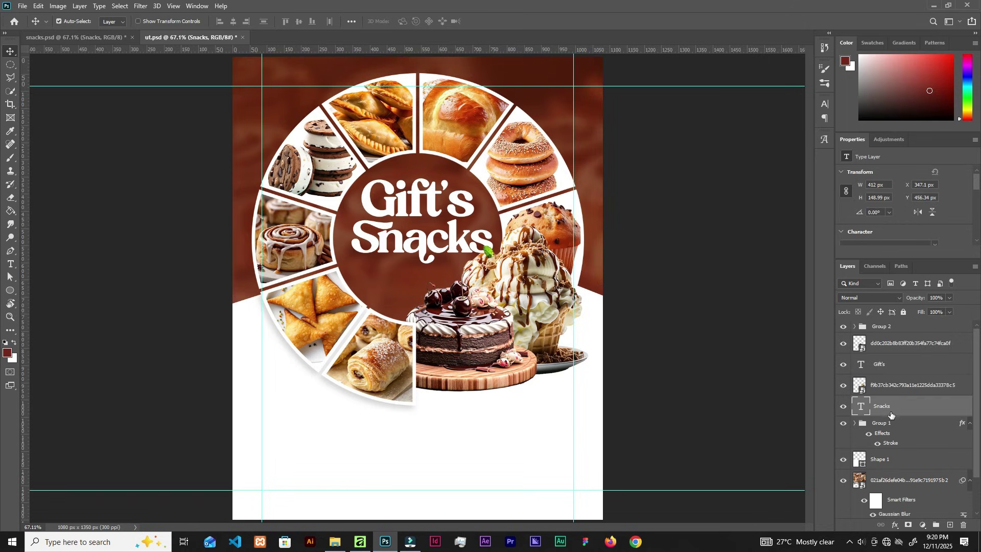
{"action": "left_click", "coordinate": [949, 525]}
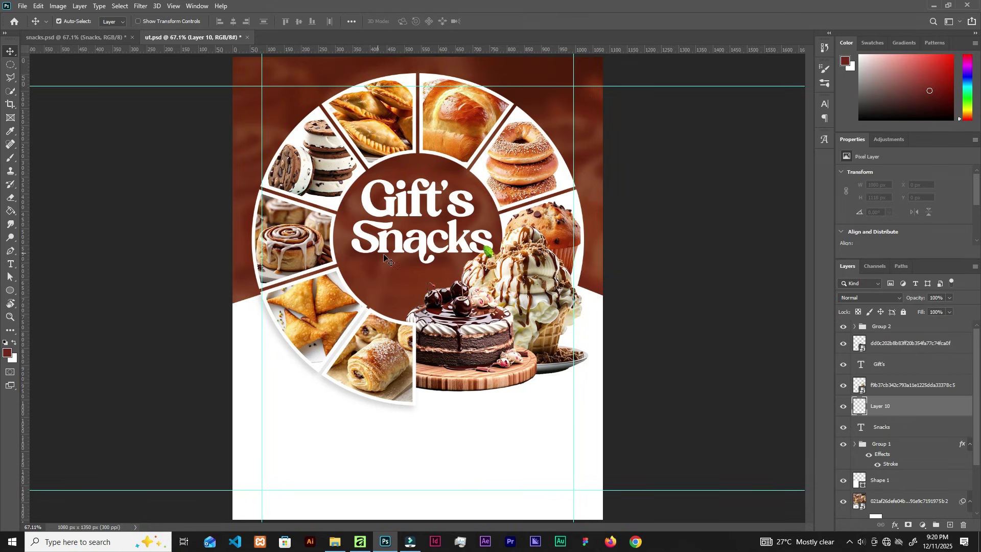
{"action": "key", "text": "b"}
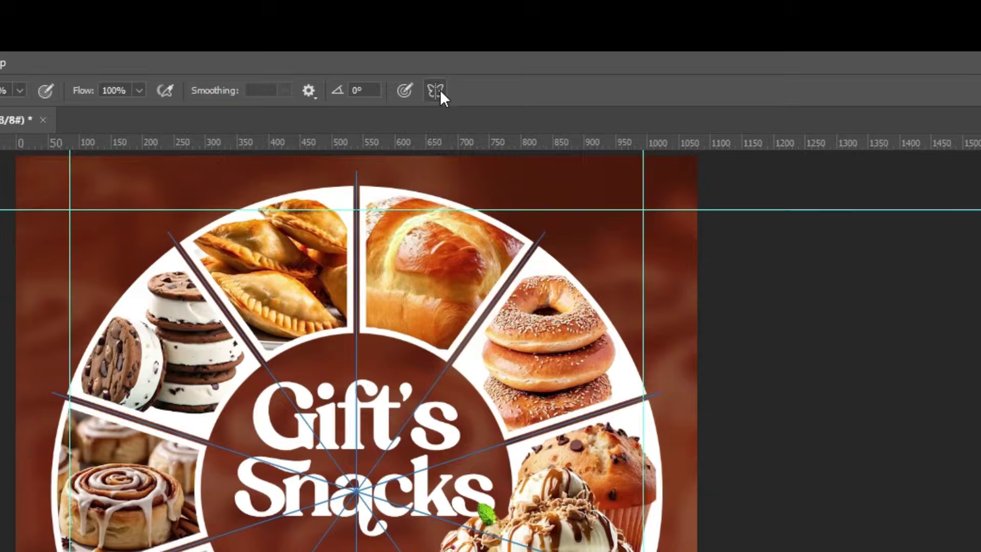
{"action": "left_click", "coordinate": [464, 21]}
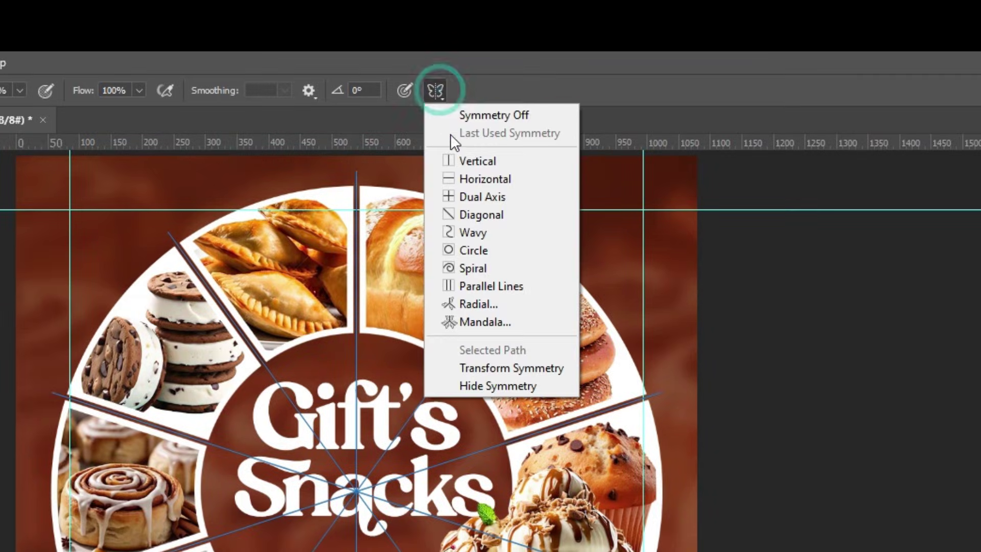
{"action": "left_click", "coordinate": [479, 117]}
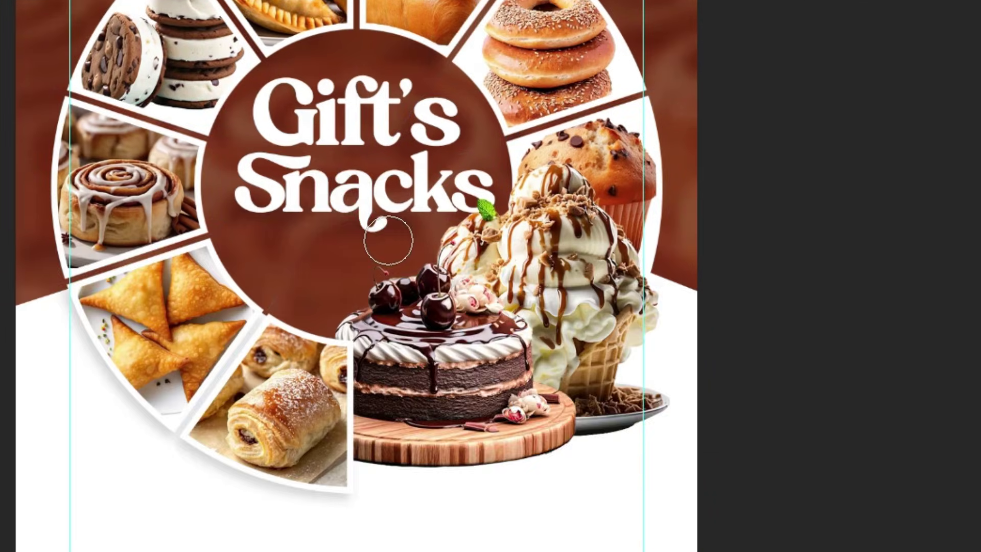
Set up a Soft Round brush at 0% hardness with the tip flattened to a thin horizontal ellipse and enlarged to 600 px.
{"action": "right_click", "coordinate": [399, 238]}
{"action": "left_click", "coordinate": [471, 429]}
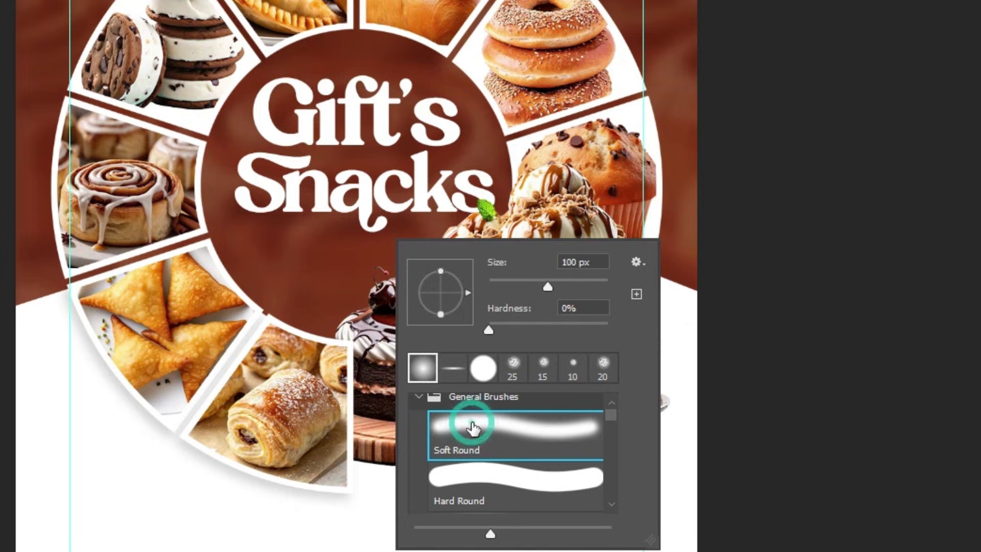
{"action": "left_click_drag", "start_coordinate": [443, 270], "coordinate": [447, 283]}
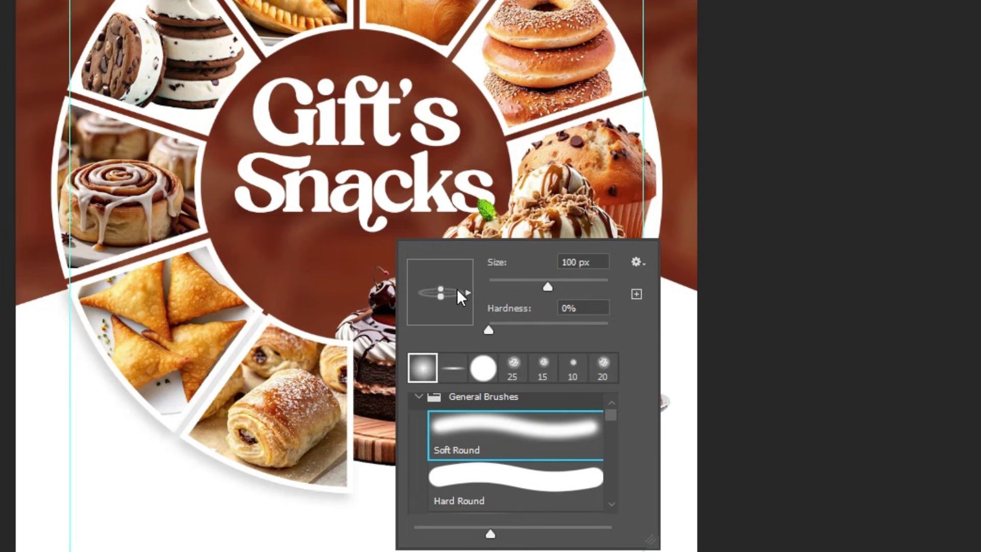
{"action": "key", "text": "Return"}
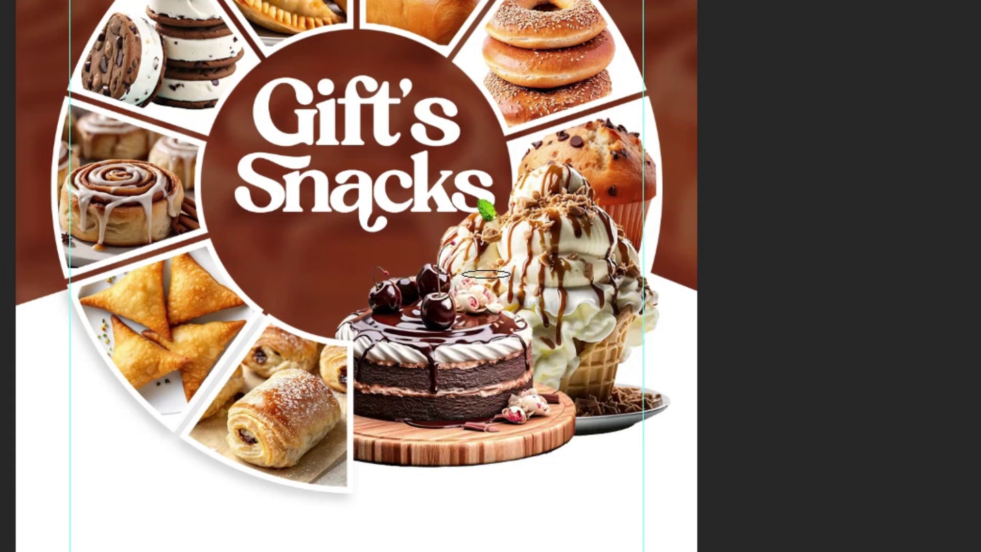
{"action": "key", "text": "bracketright"}
{"action": "key", "text": "bracketright"}
{"action": "key", "text": "bracketright"}
{"action": "key", "text": "bracketright"}
{"action": "key", "text": "bracketright"}
{"action": "key", "text": "bracketright"}
{"action": "key", "text": "bracketright"}
{"action": "key", "text": "bracketright"}
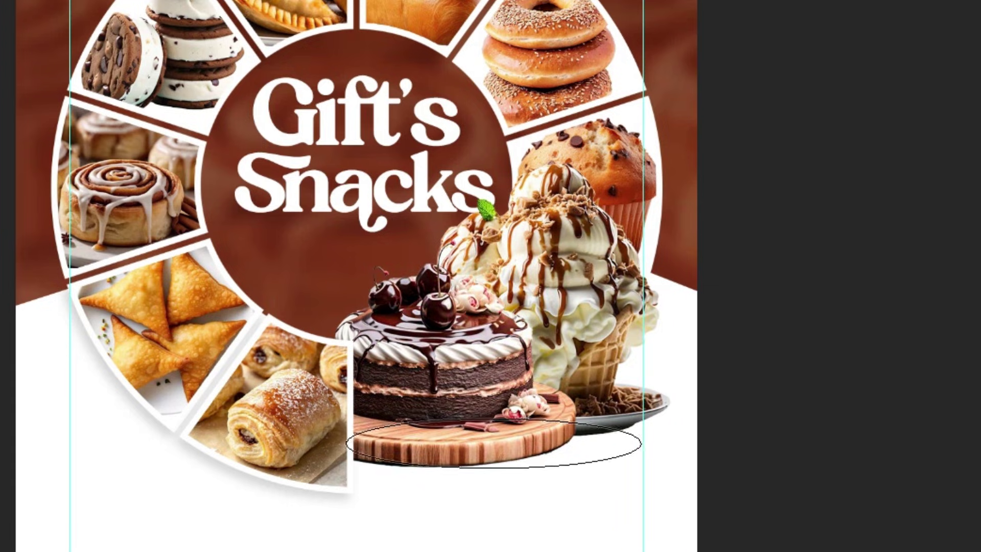
Flatten the brush tip even further and paint a soft black contact shadow beneath the wooden cake board.
{"action": "scroll", "coordinate": [493, 444], "scroll_direction": "down", "scroll_amount": 3}
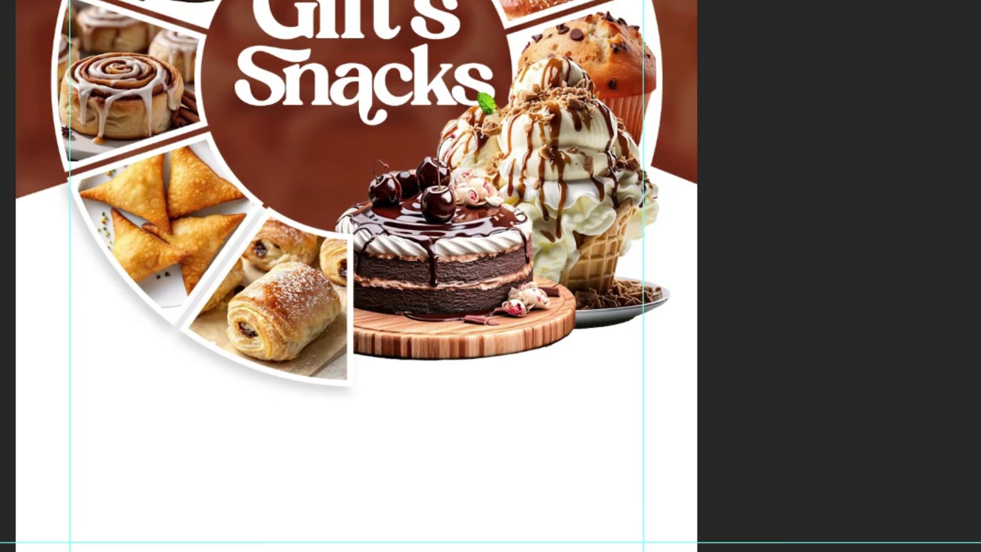
{"action": "right_click", "coordinate": [490, 331]}
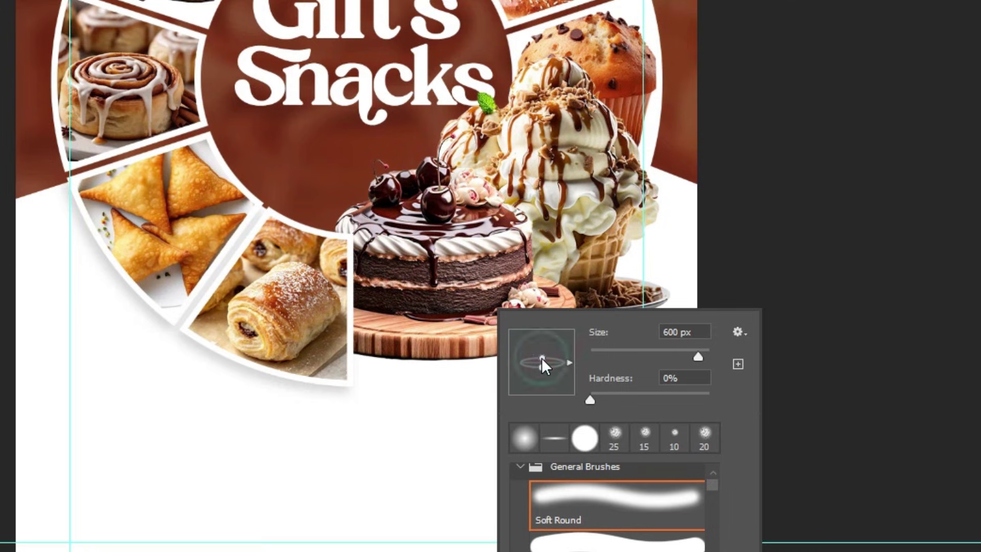
{"action": "left_click_drag", "start_coordinate": [549, 360], "coordinate": [548, 360]}
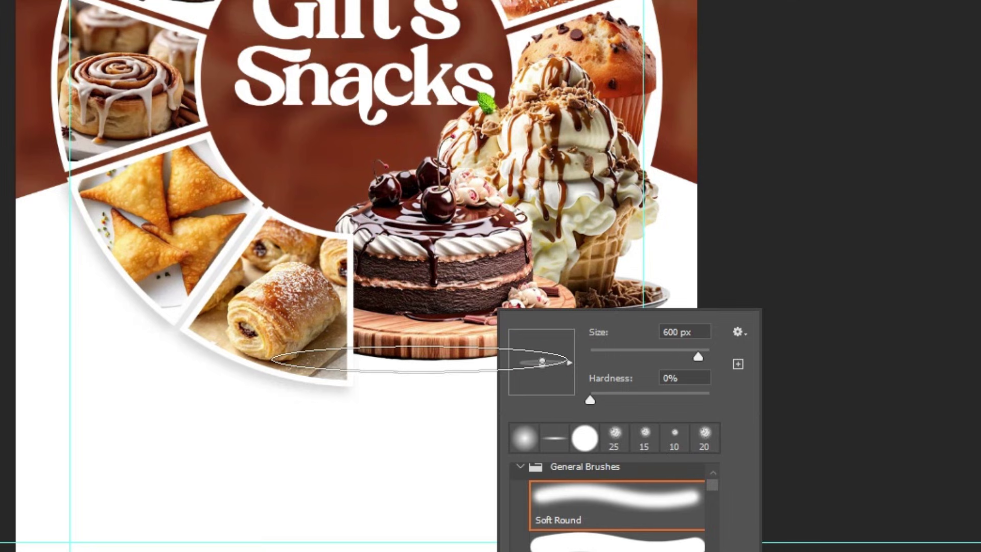
{"action": "left_click", "coordinate": [419, 361]}
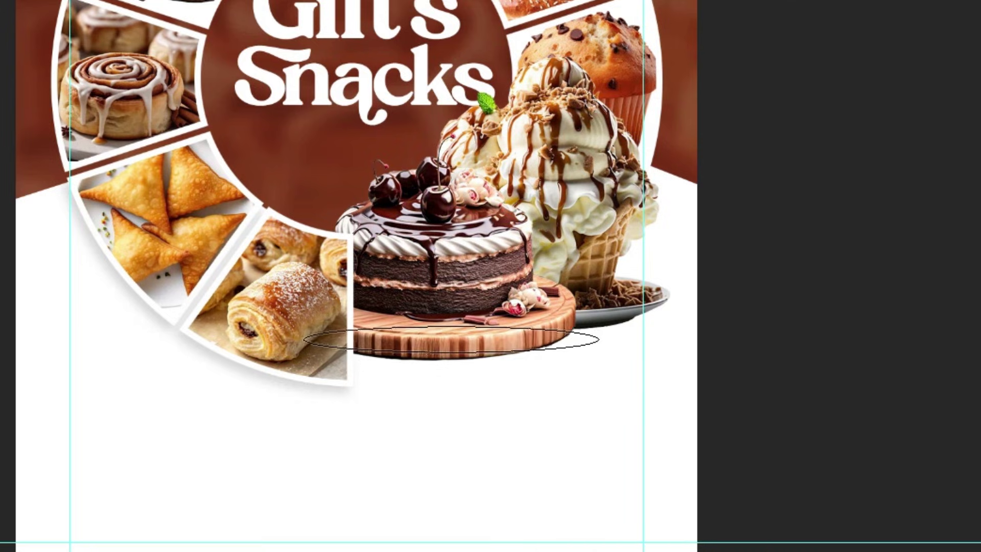
{"action": "key", "text": "v"}
{"action": "key", "text": "b"}
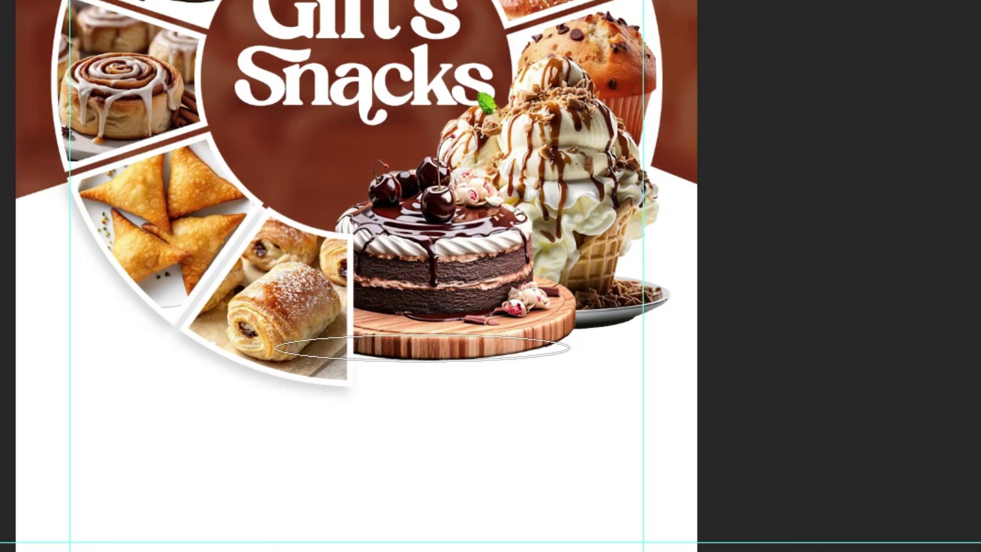
{"action": "left_click", "coordinate": [421, 348]}
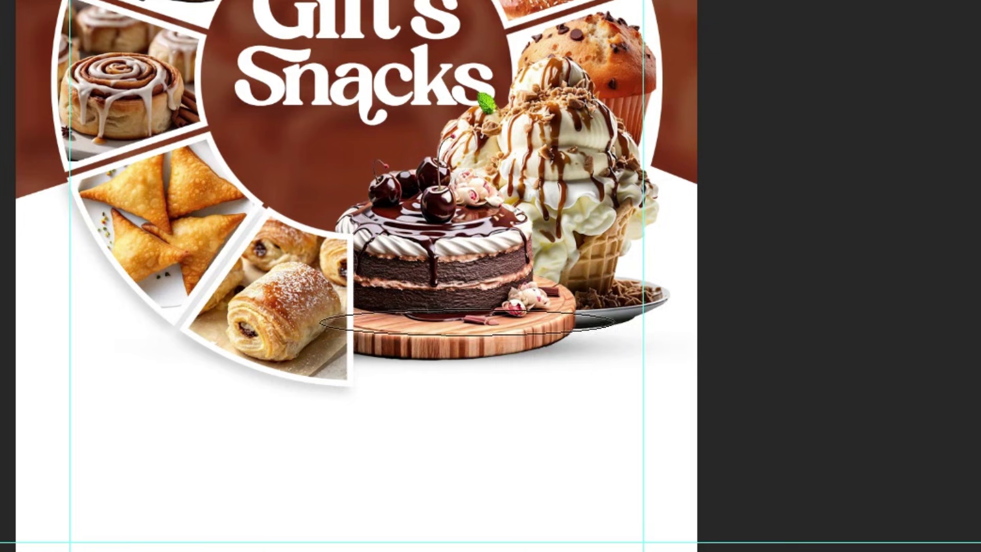
Reduce the brush to 300 px and paint a soft shadow under the ice cream plate.
{"action": "key", "text": "bracketleft"}
{"action": "key", "text": "bracketleft"}
{"action": "key", "text": "bracketleft"}
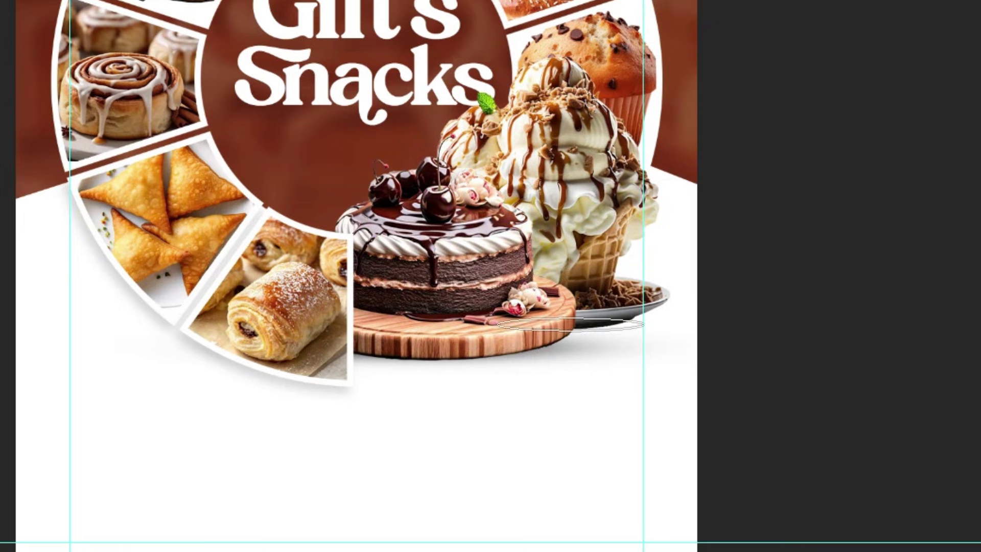
{"action": "left_click", "coordinate": [557, 331]}
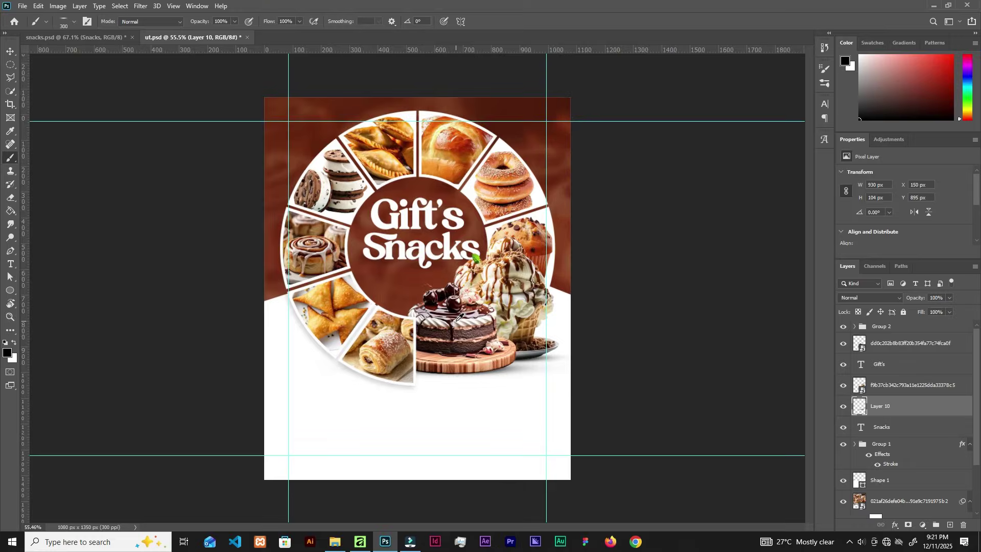
{"action": "key", "text": "v"}
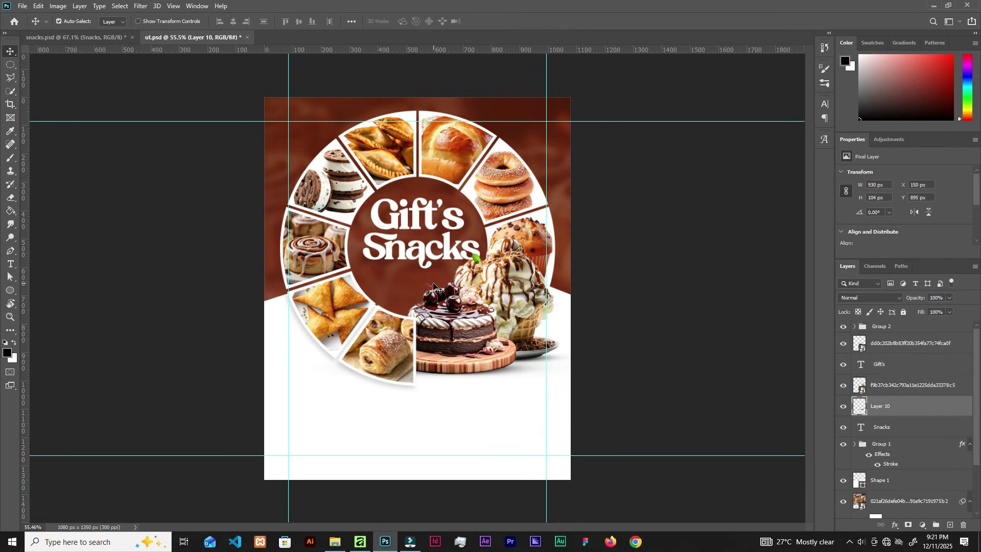
Add a drop shadow to the "Gift's" text with 33% opacity and 18 px distance.
{"action": "key", "text": "ctrl+plus"}
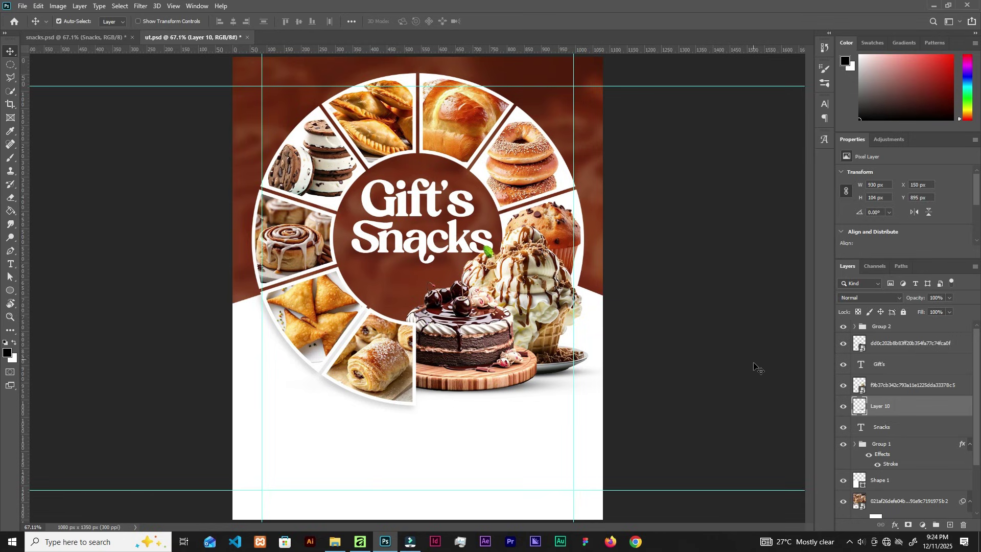
{"action": "left_click", "coordinate": [423, 207]}
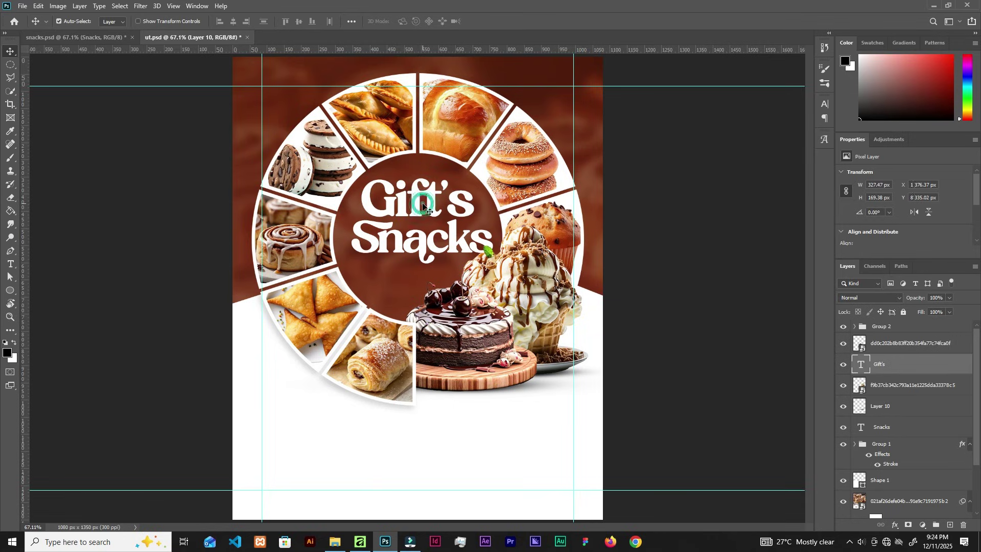
{"action": "left_click", "coordinate": [894, 522]}
{"action": "left_click", "coordinate": [907, 427]}
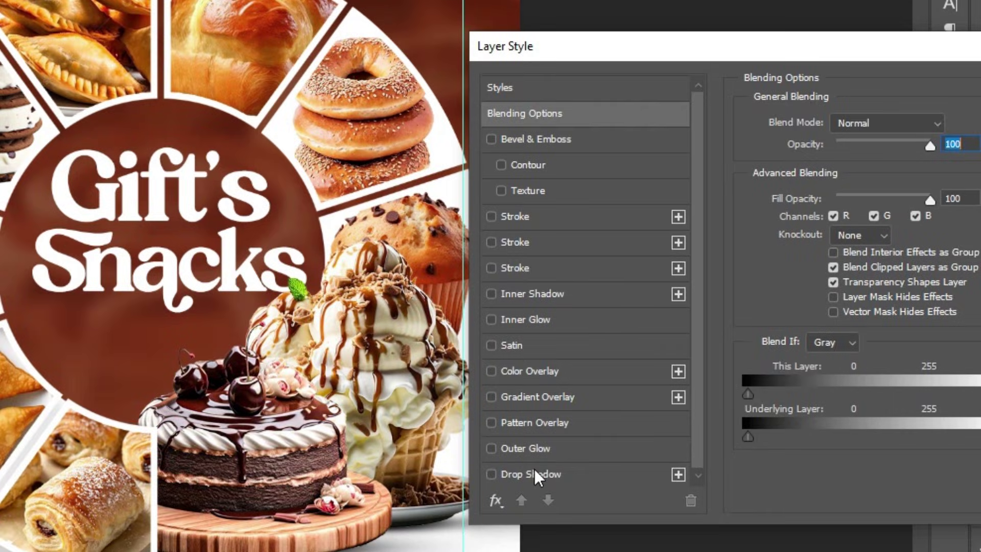
{"action": "left_click", "coordinate": [535, 474]}
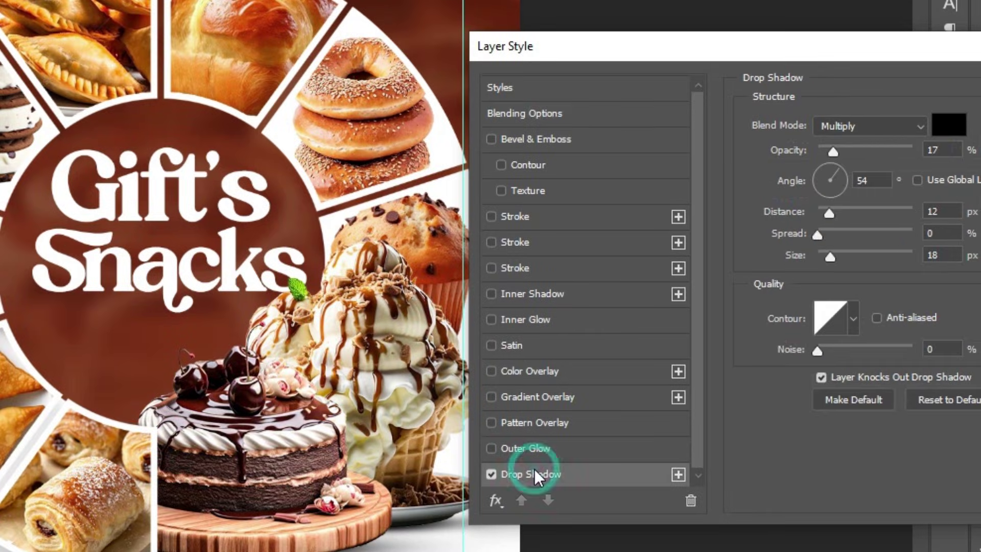
{"action": "left_click", "coordinate": [937, 150]}
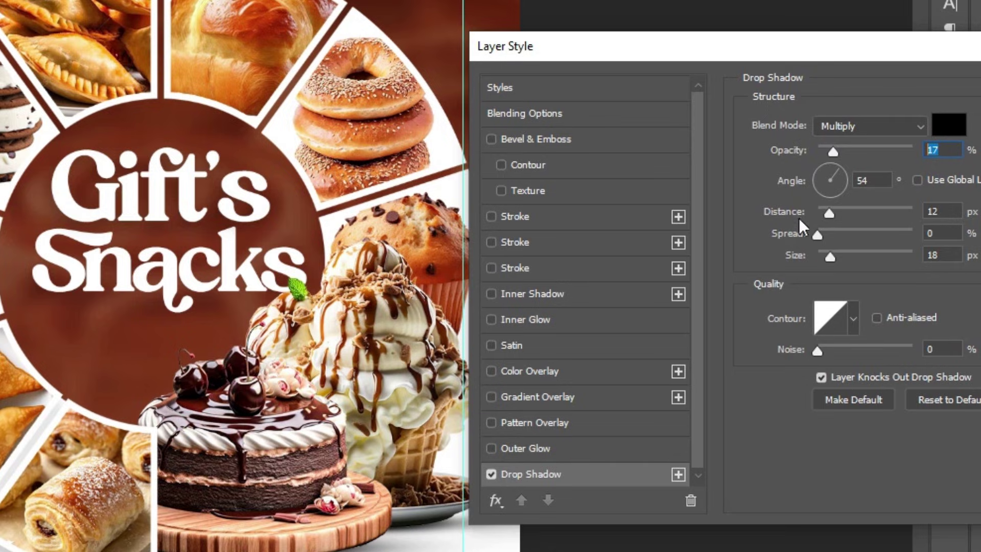
{"action": "type", "text": "33"}
{"action": "left_click", "coordinate": [944, 212]}
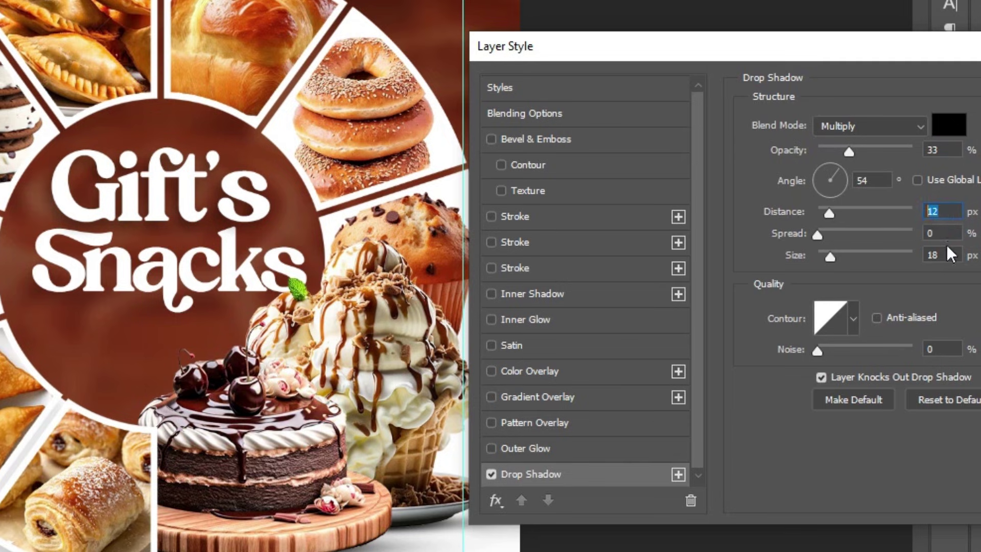
{"action": "type", "text": "18"}
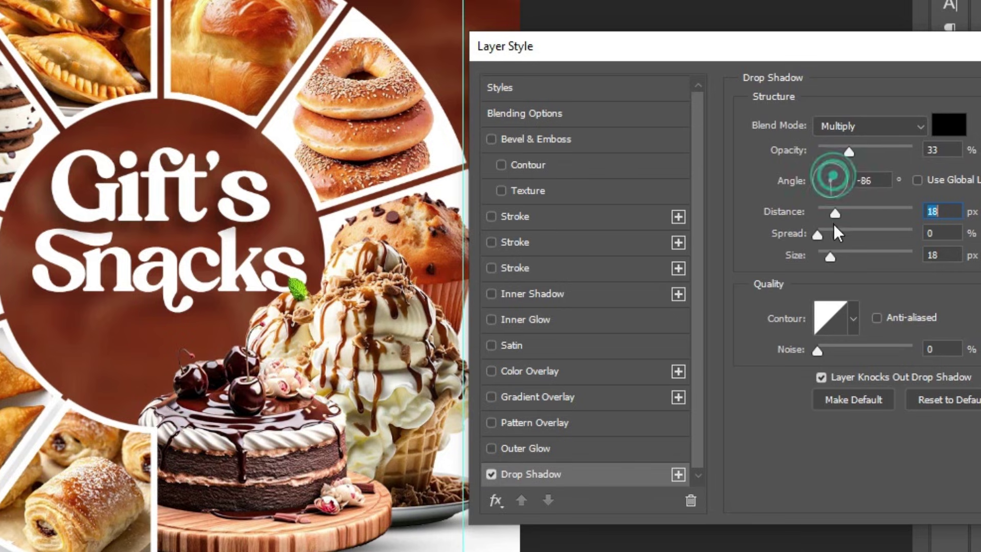
Set the drop shadow's angle to 90° and size to 13 px, apply it, and copy the effect to the "Snacks" layer.
{"action": "key", "text": "shift+Tab"}
{"action": "type", "text": "90"}
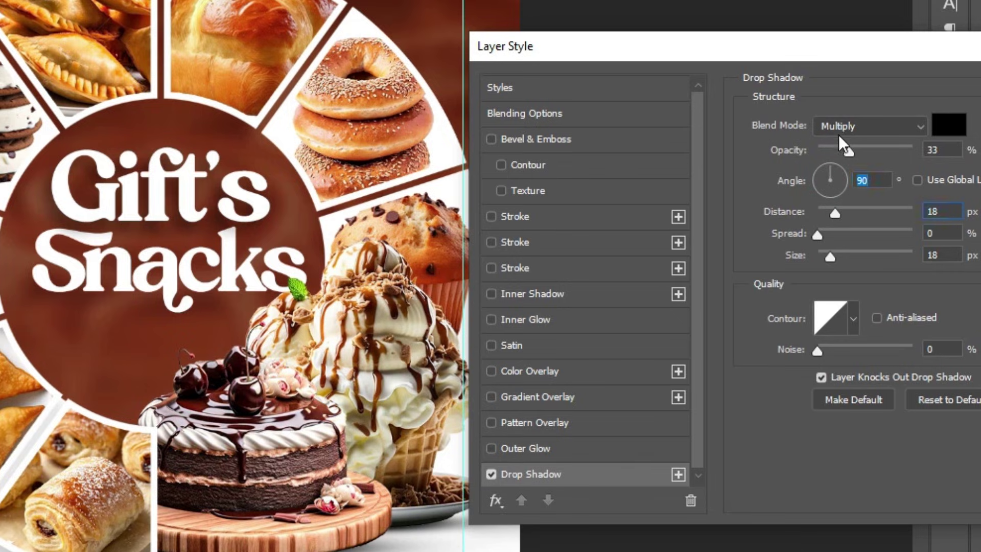
{"action": "left_click", "coordinate": [948, 254]}
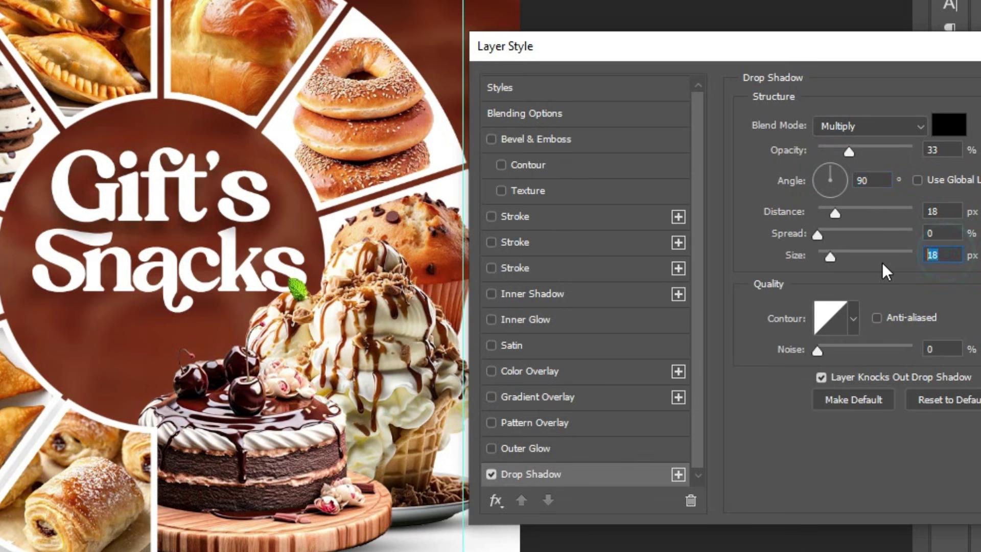
{"action": "type", "text": "13"}
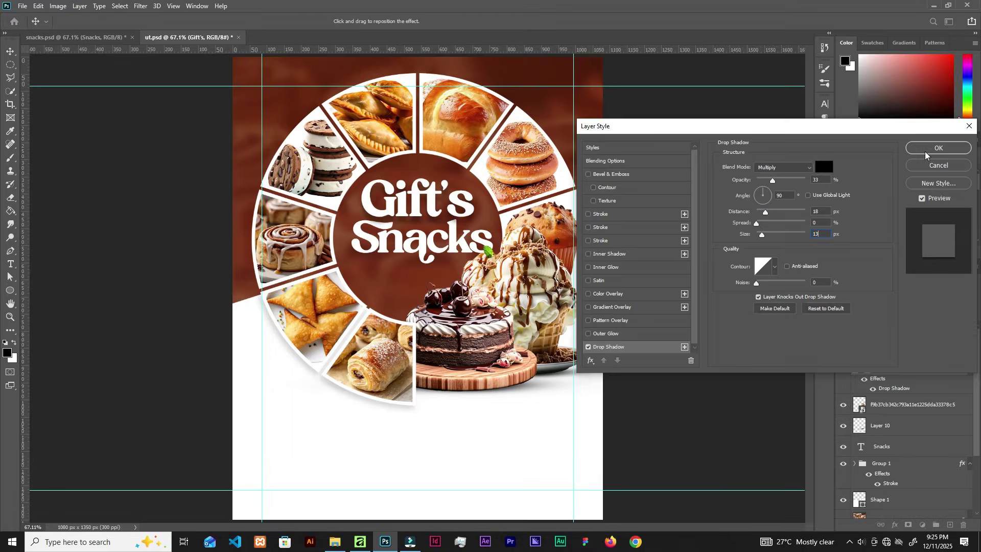
{"action": "left_click", "coordinate": [925, 151]}
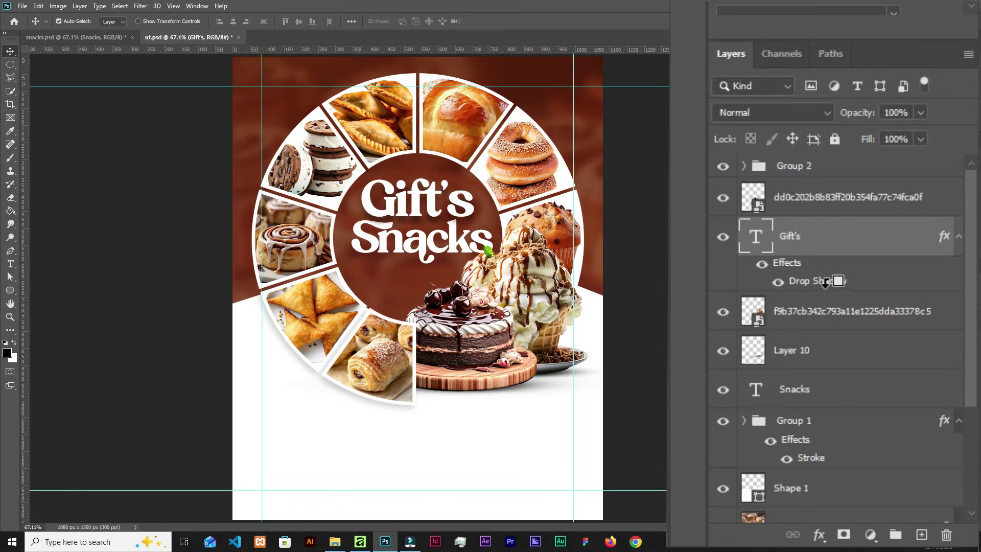
{"action": "left_click_drag", "start_coordinate": [828, 285], "coordinate": [842, 391]}
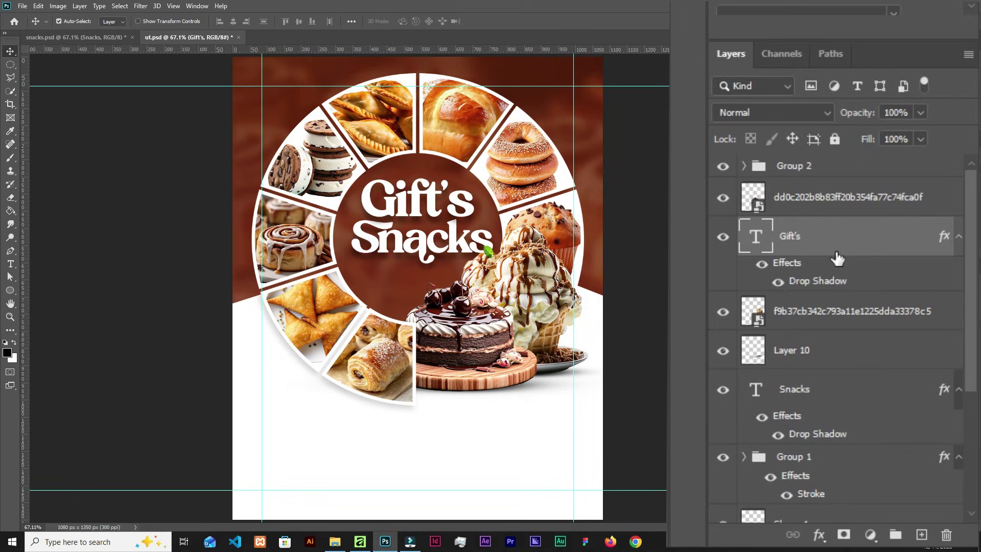
Draw a closed pen shape about 386 × 341 px over the centre circle's upper-left part, with a curved lower-right edge and square upper-left corner.
{"action": "key", "text": "p"}
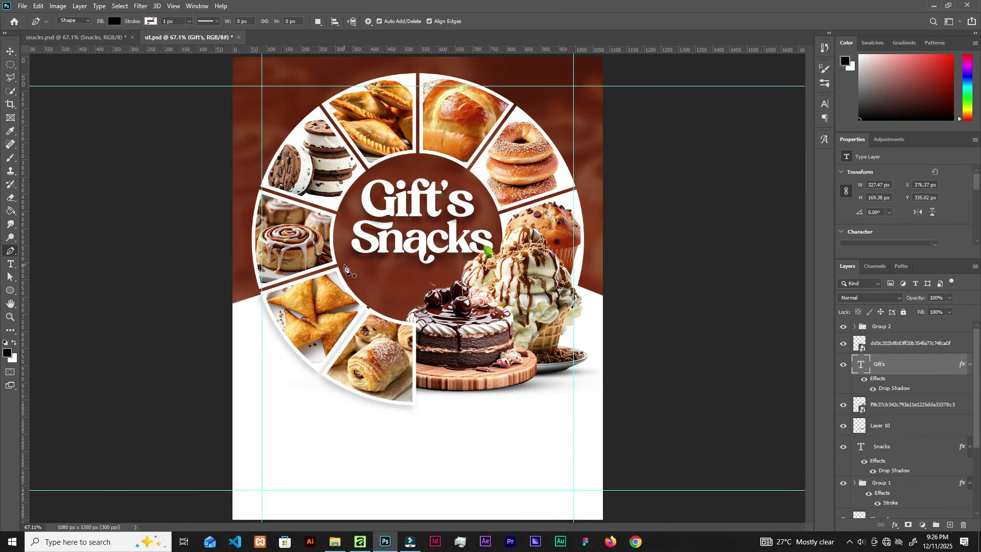
{"action": "left_click", "coordinate": [345, 269]}
{"action": "left_click_drag", "start_coordinate": [477, 151], "coordinate": [485, 56]}
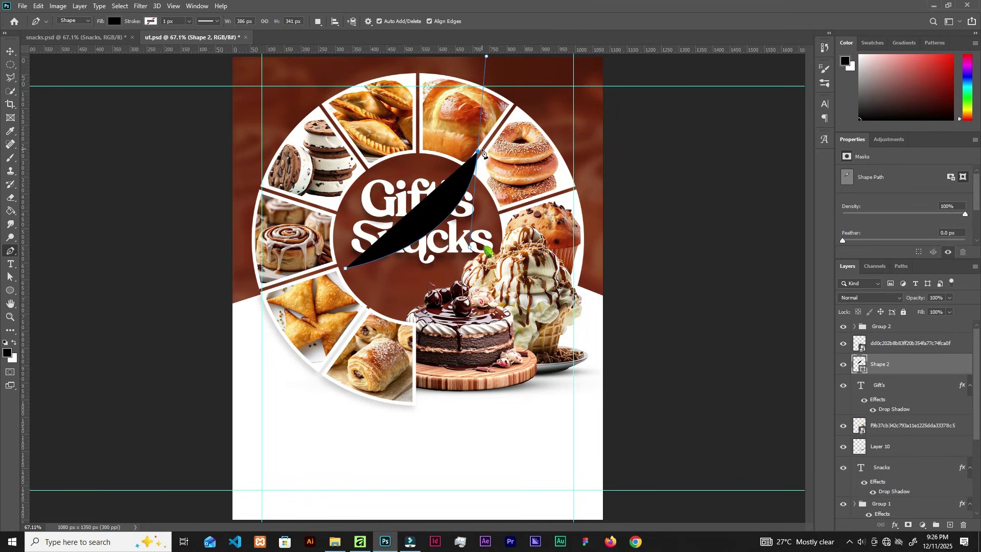
{"action": "left_click", "coordinate": [477, 153], "text": "alt"}
{"action": "left_click", "coordinate": [346, 152]}
{"action": "left_click", "coordinate": [346, 268]}
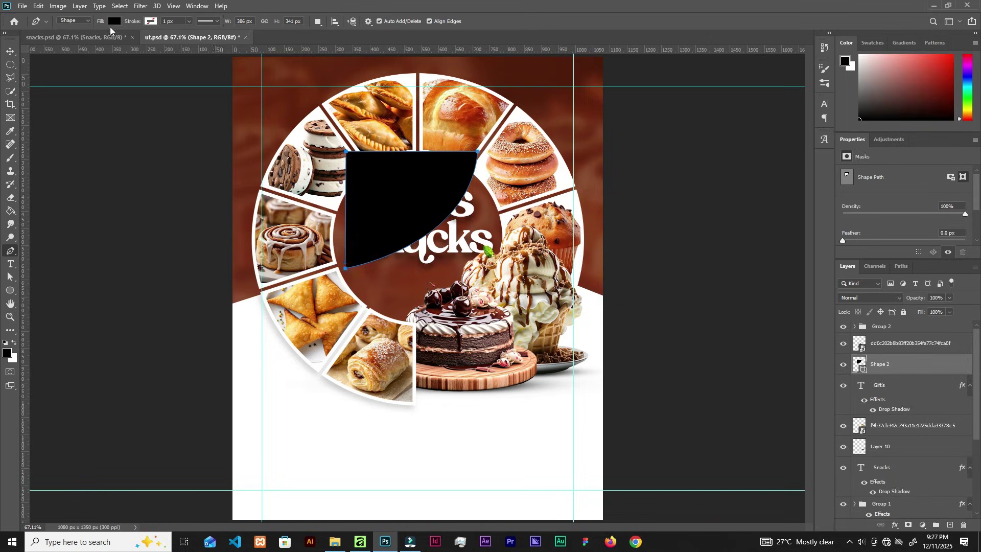
Give the new pen shape a gradient fill using the Foreground to Transparent preset from the Basics gradients.
{"action": "left_click", "coordinate": [114, 21]}
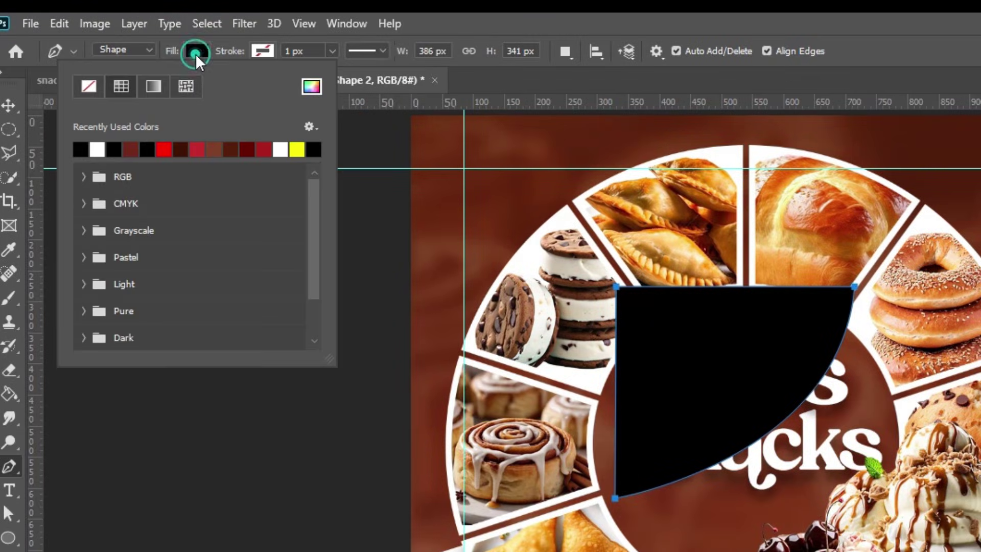
{"action": "left_click", "coordinate": [153, 88]}
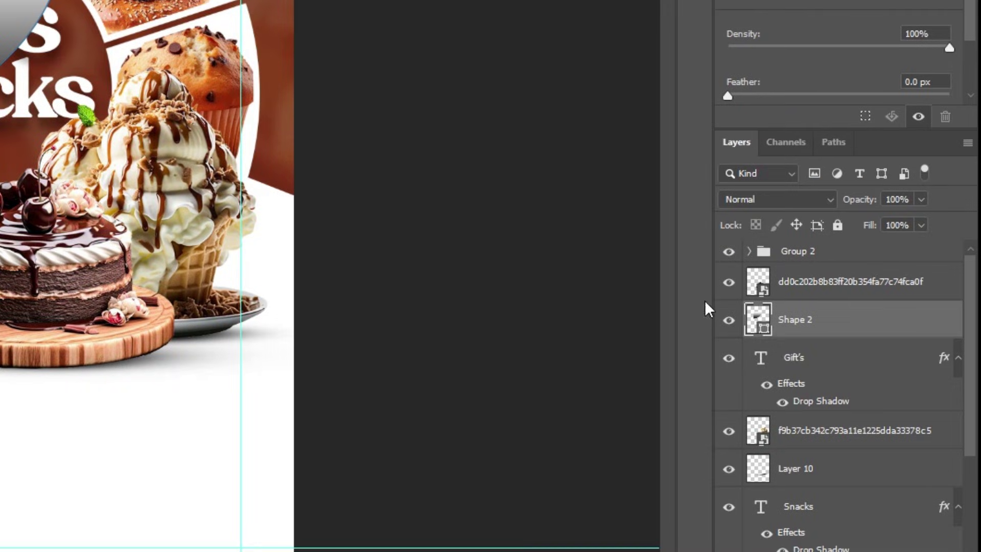
{"action": "double_click", "coordinate": [755, 321]}
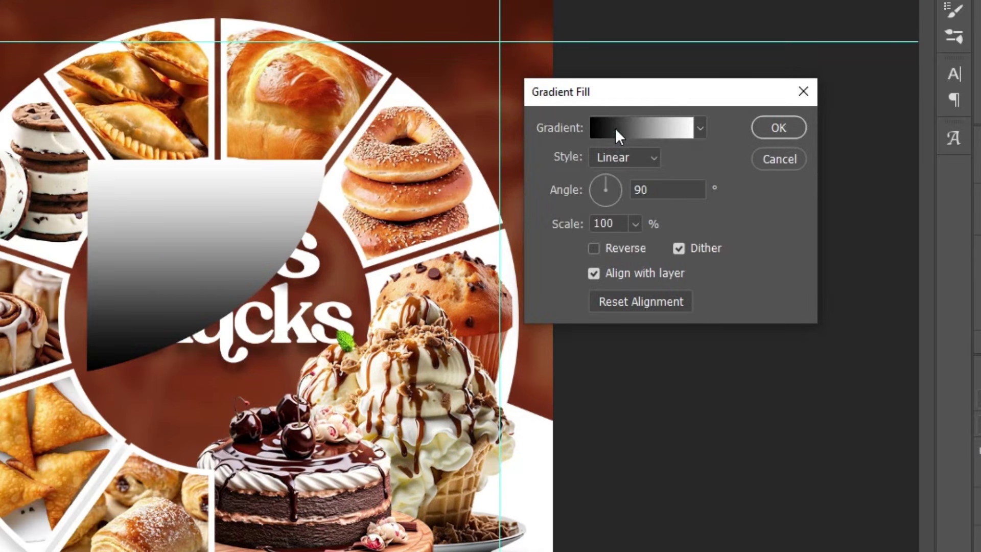
{"action": "left_click", "coordinate": [615, 128]}
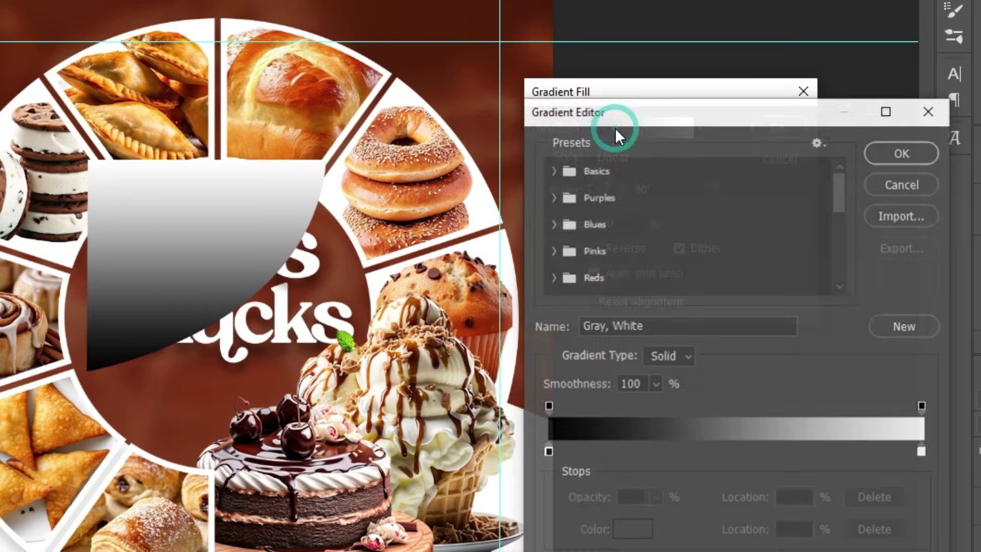
{"action": "left_click", "coordinate": [554, 171]}
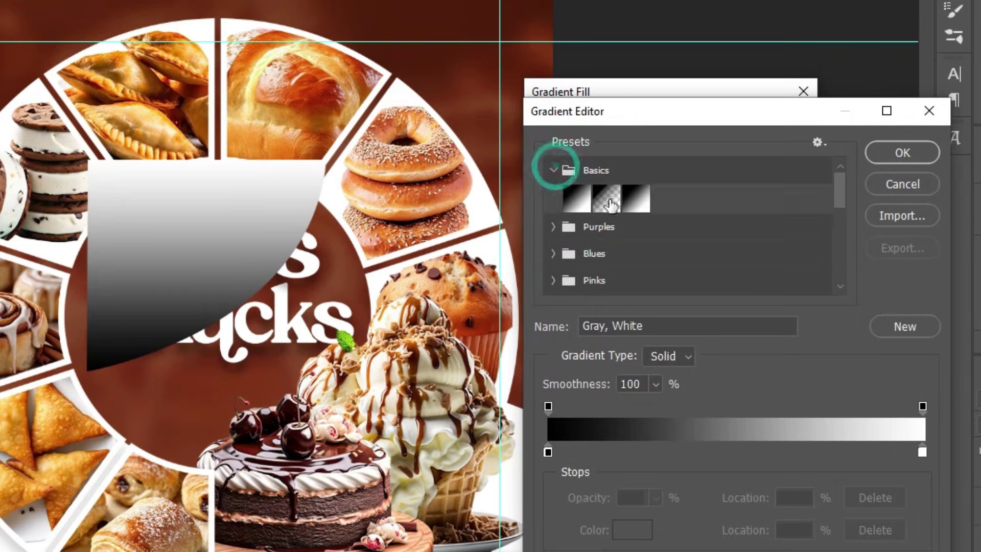
{"action": "left_click", "coordinate": [607, 199]}
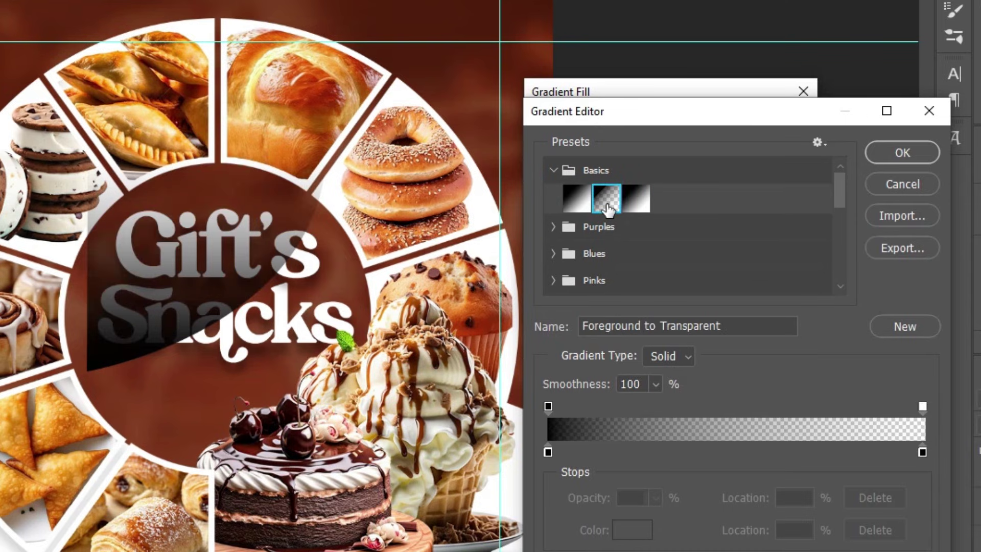
Set both colour stops of the transparent gradient to white (ffffff) and accept the edited gradient.
{"action": "left_click", "coordinate": [546, 451]}
{"action": "left_click", "coordinate": [628, 526]}
{"action": "type", "text": "ffffff"}
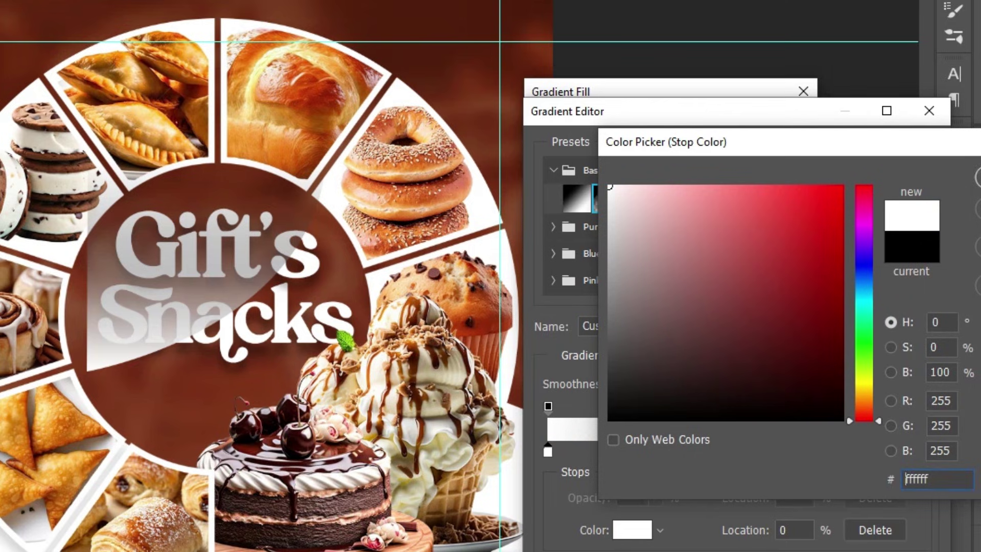
{"action": "key", "text": "Return"}
{"action": "left_click", "coordinate": [922, 451]}
{"action": "left_click", "coordinate": [611, 531]}
{"action": "type", "text": "ffffff"}
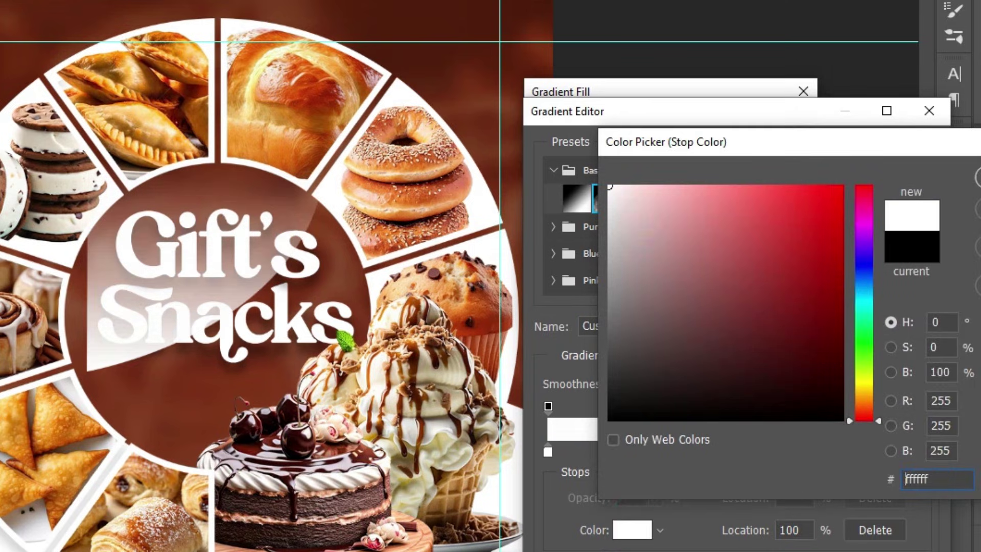
{"action": "key", "text": "Return"}
{"action": "left_click", "coordinate": [898, 151]}
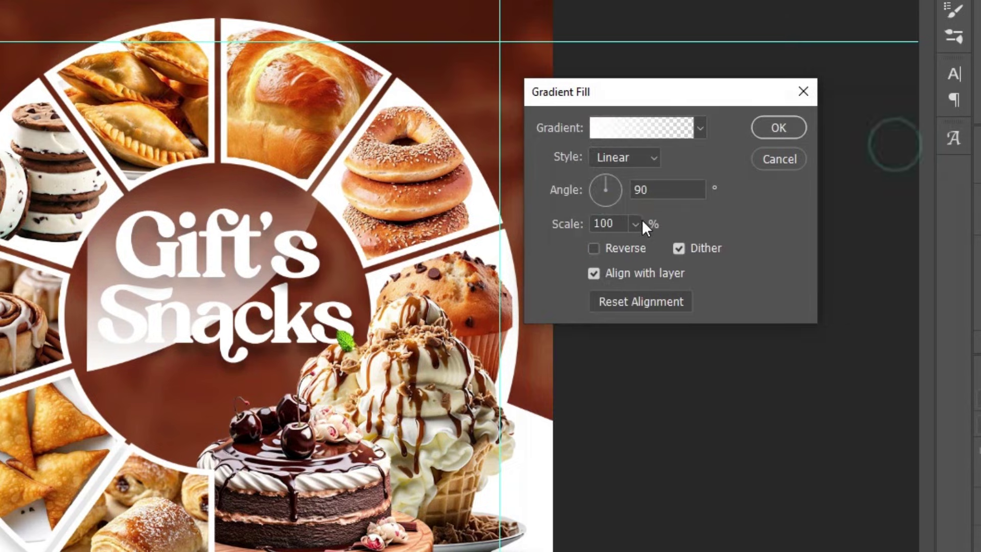
Angle the shape's gradient to 133.71°, shift it within the centre circle, and apply the gradient fill.
{"action": "left_click_drag", "start_coordinate": [606, 187], "coordinate": [660, 227]}
{"action": "left_click_drag", "start_coordinate": [606, 187], "coordinate": [462, 60]}
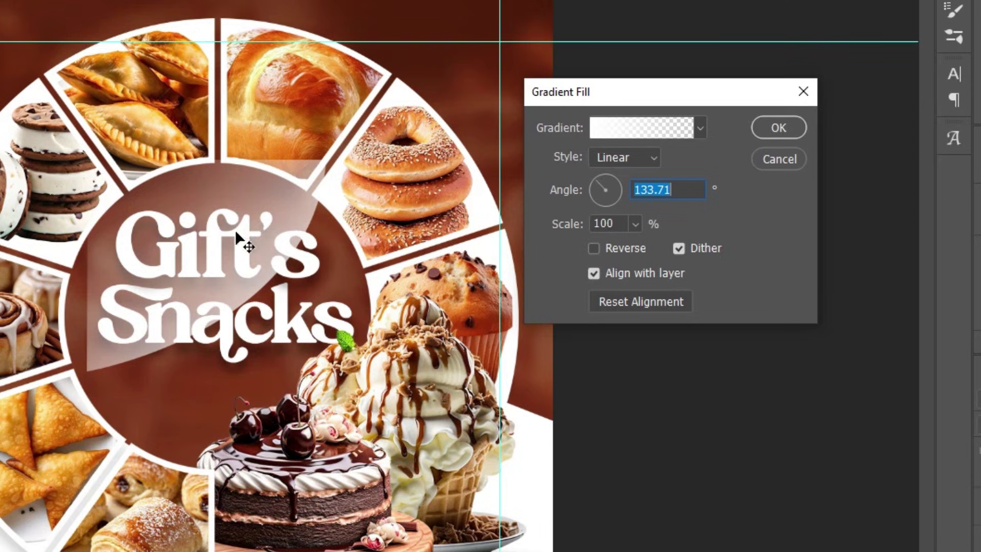
{"action": "left_click_drag", "start_coordinate": [165, 228], "coordinate": [197, 271]}
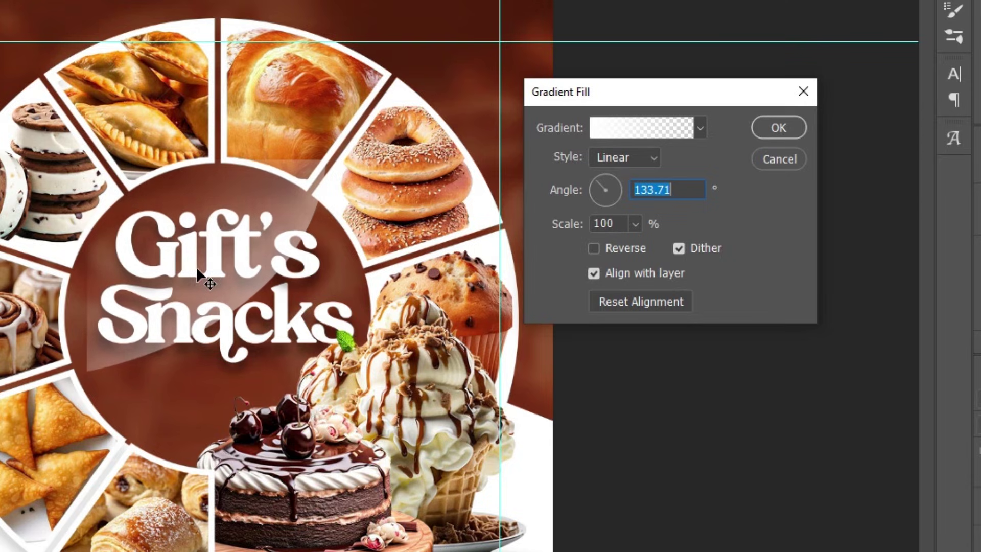
{"action": "left_click", "coordinate": [781, 128]}
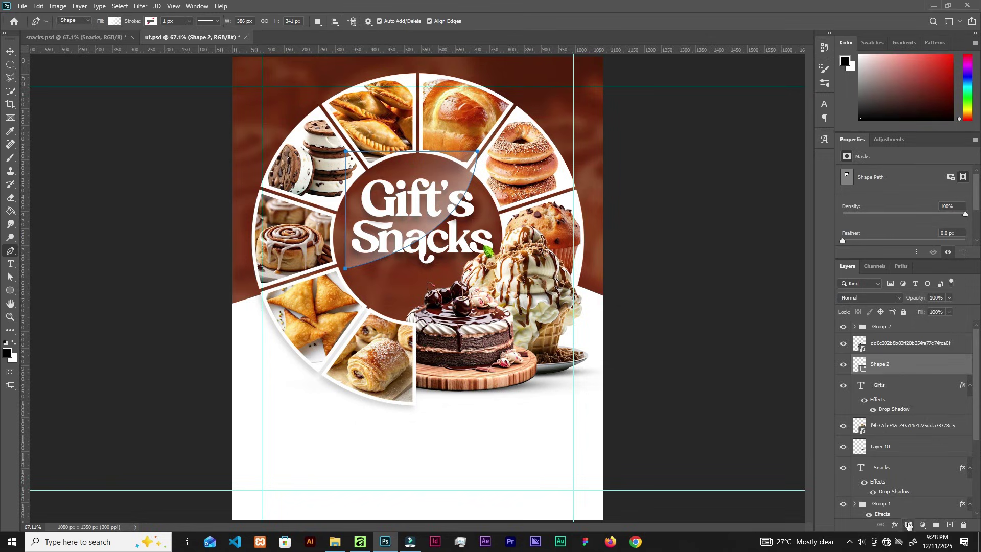
Add a layer mask to the gradient shape and choose the Soft Round brush at 300 px with 0% hardness.
{"action": "left_click", "coordinate": [908, 525]}
{"action": "key", "text": "x"}
{"action": "key", "text": "b"}
{"action": "right_click", "coordinate": [427, 227]}
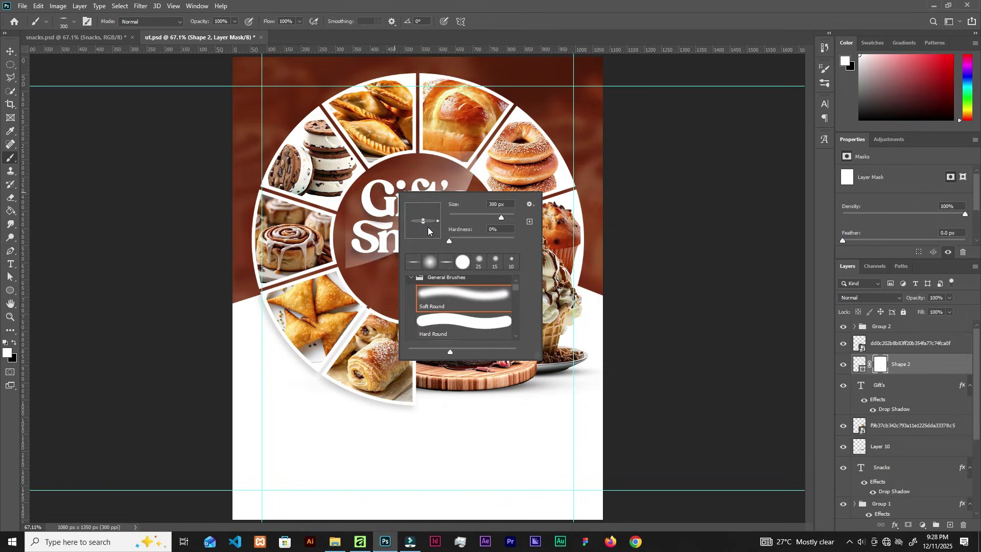
{"action": "left_click", "coordinate": [437, 295]}
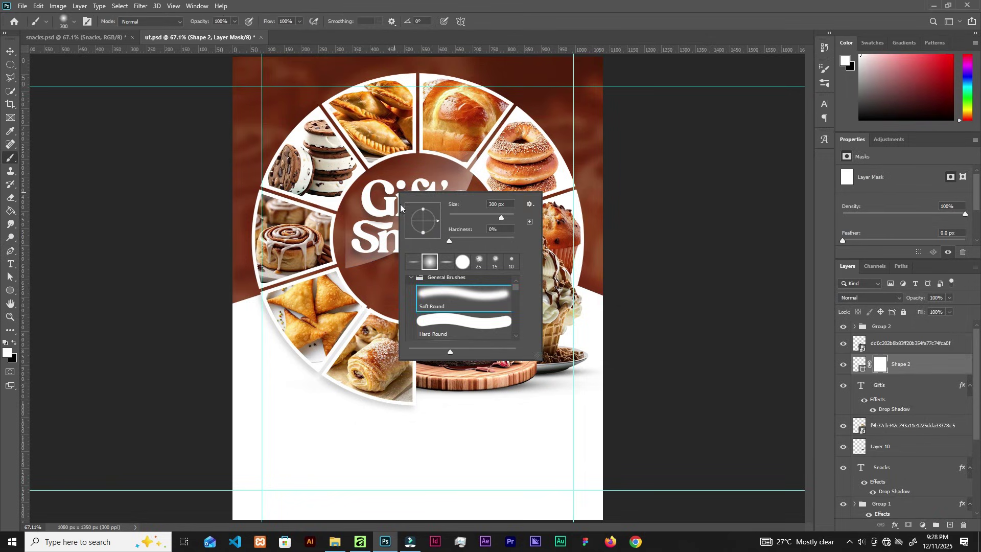
{"action": "key", "text": "Return"}
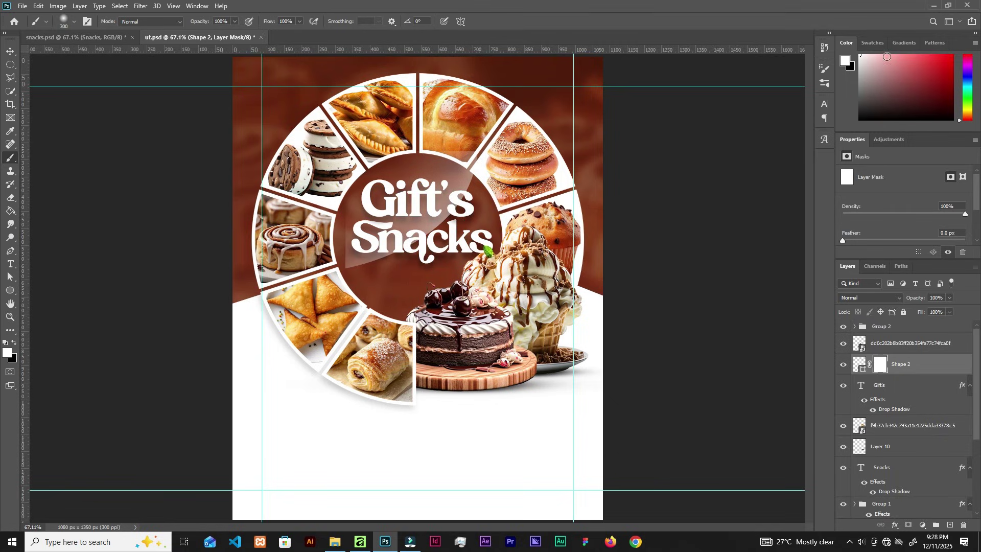
Paint black on the shape's mask to hide the parts outside the centre circle and soften the highlight.
{"action": "left_click", "coordinate": [14, 343]}
{"action": "left_click", "coordinate": [461, 177]}
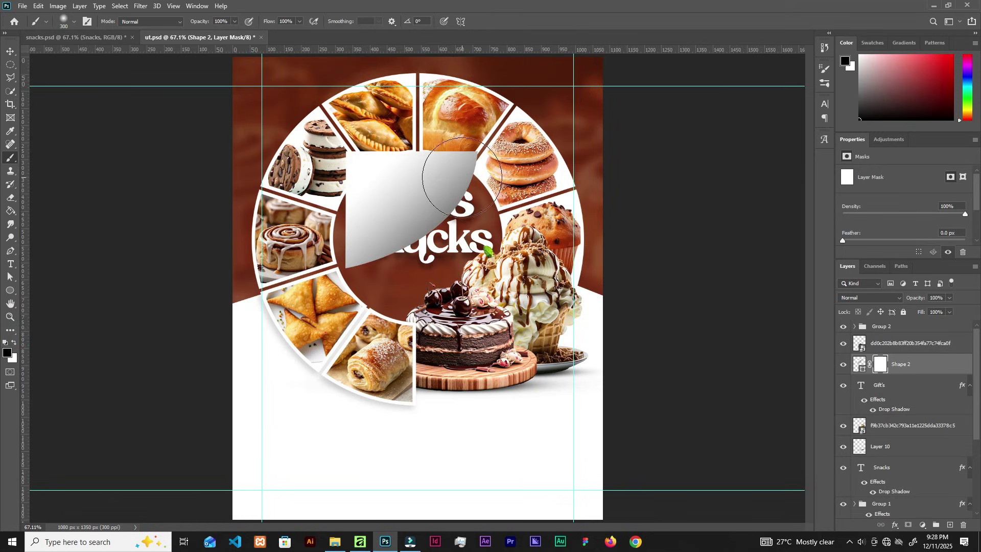
{"action": "left_click_drag", "start_coordinate": [394, 230], "coordinate": [364, 271]}
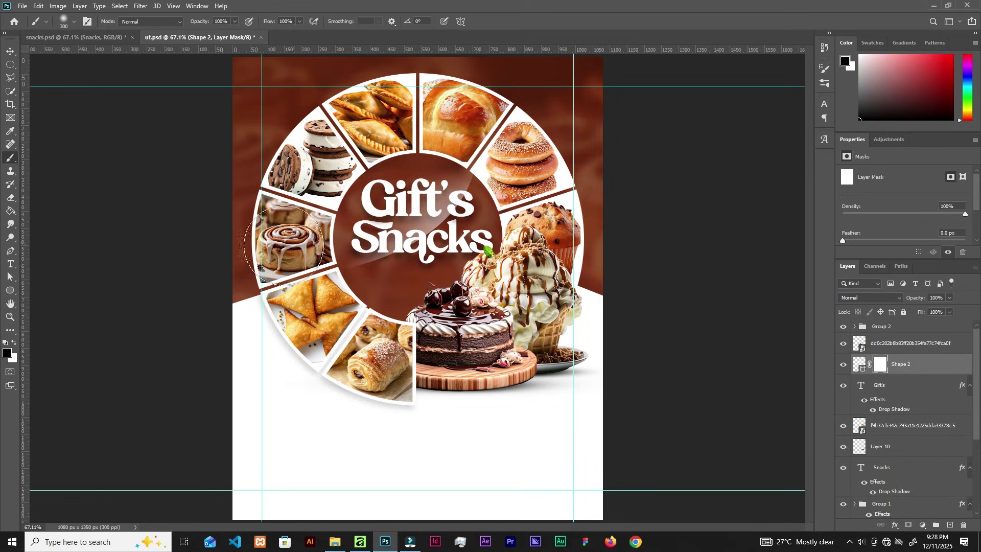
{"action": "mouse_move", "coordinate": [467, 138]}
{"action": "left_mouse_down"}
{"action": "mouse_move", "coordinate": [418, 138]}
{"action": "mouse_move", "coordinate": [379, 189]}
{"action": "mouse_move", "coordinate": [391, 187]}
{"action": "mouse_move", "coordinate": [353, 215]}
{"action": "left_mouse_up"}
{"action": "key", "text": "v"}
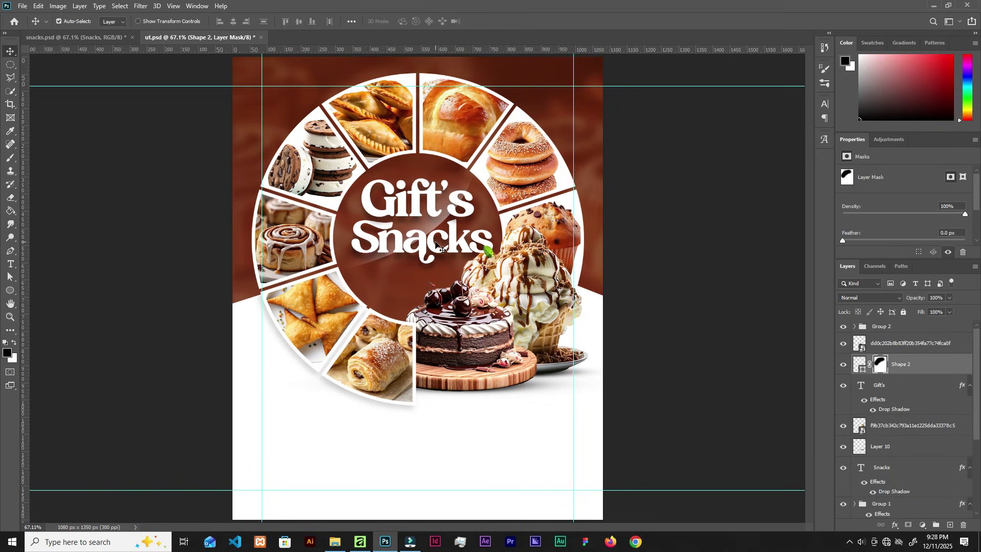
{"action": "key", "text": "b"}
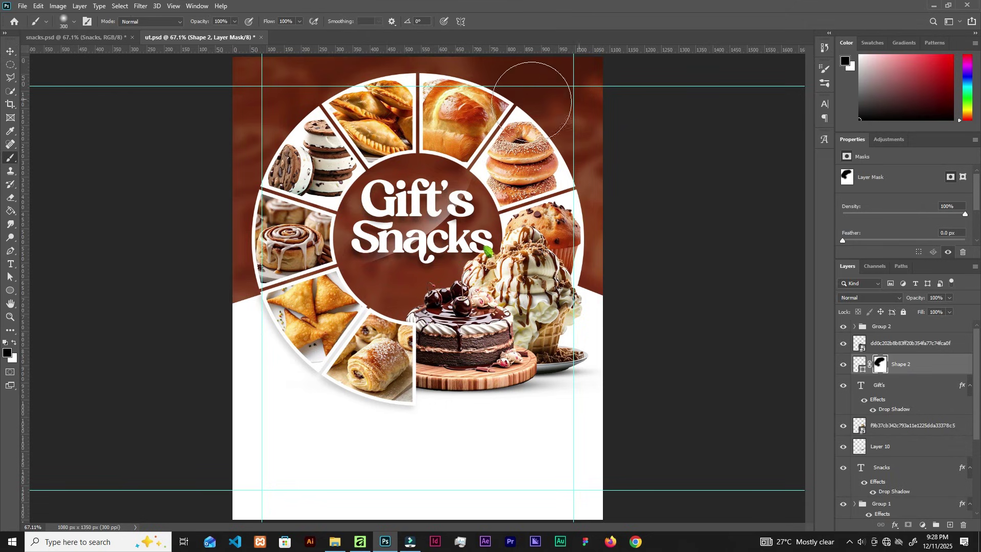
{"action": "key", "text": "v"}
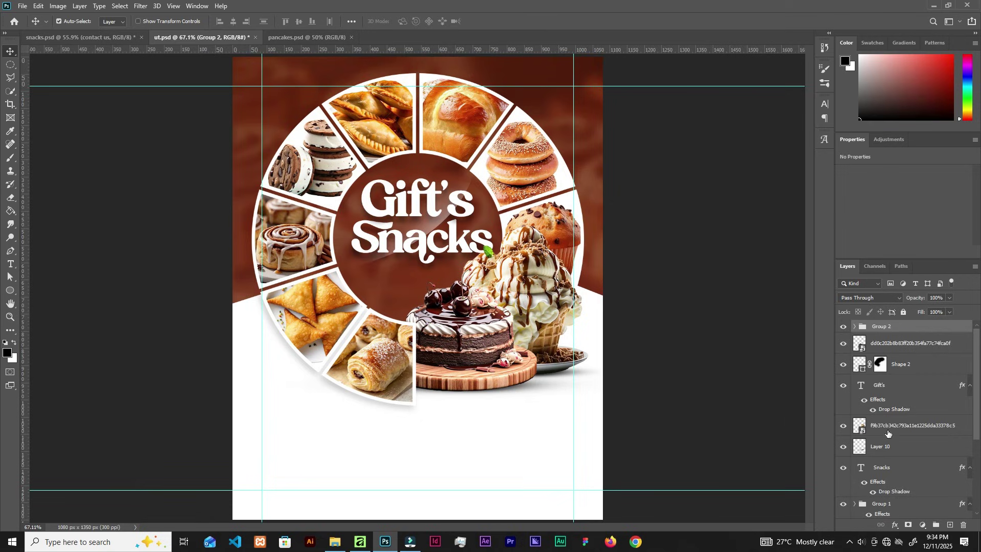
Add a new layer above all others and set its blend mode to Linear Dodge (Add).
{"action": "left_click", "coordinate": [950, 526]}
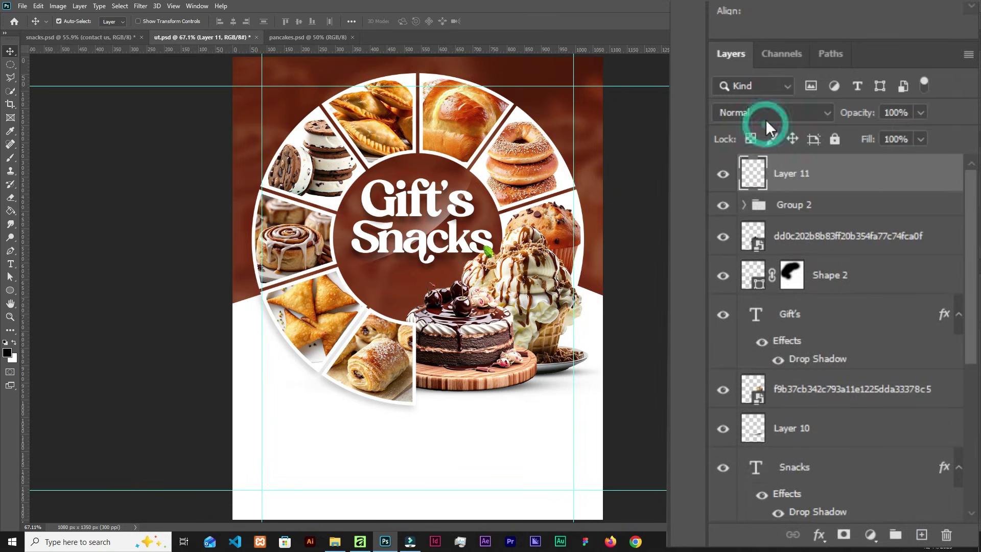
{"action": "left_click", "coordinate": [765, 116]}
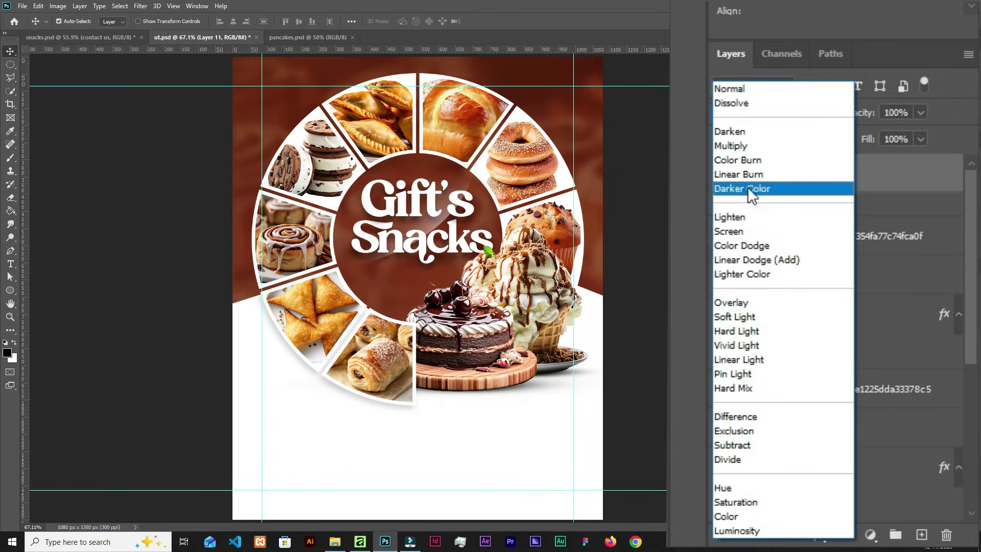
{"action": "left_click", "coordinate": [756, 260]}
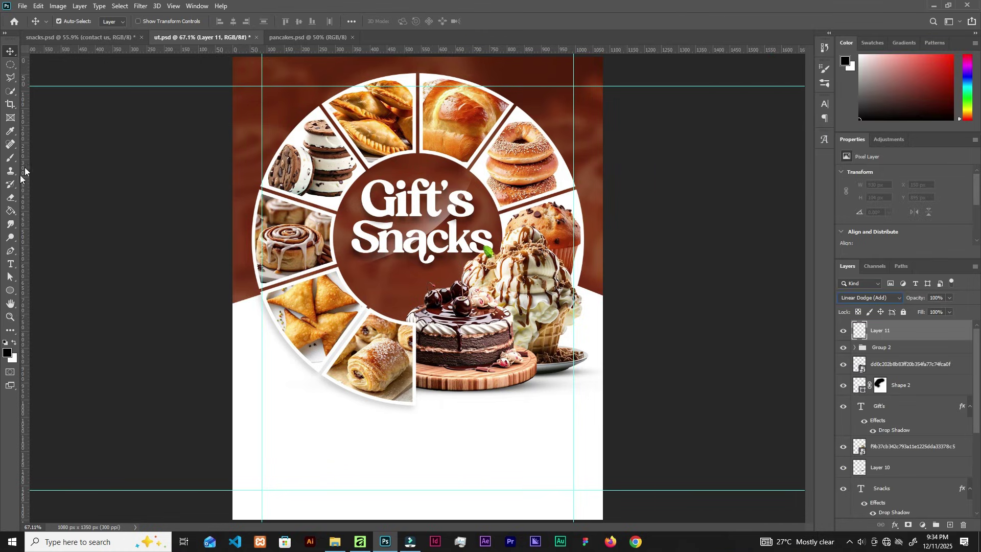
Enlarge the soft brush to 800 px and sample the reddish brown of the background beside the ring as its colour.
{"action": "left_click", "coordinate": [11, 159]}
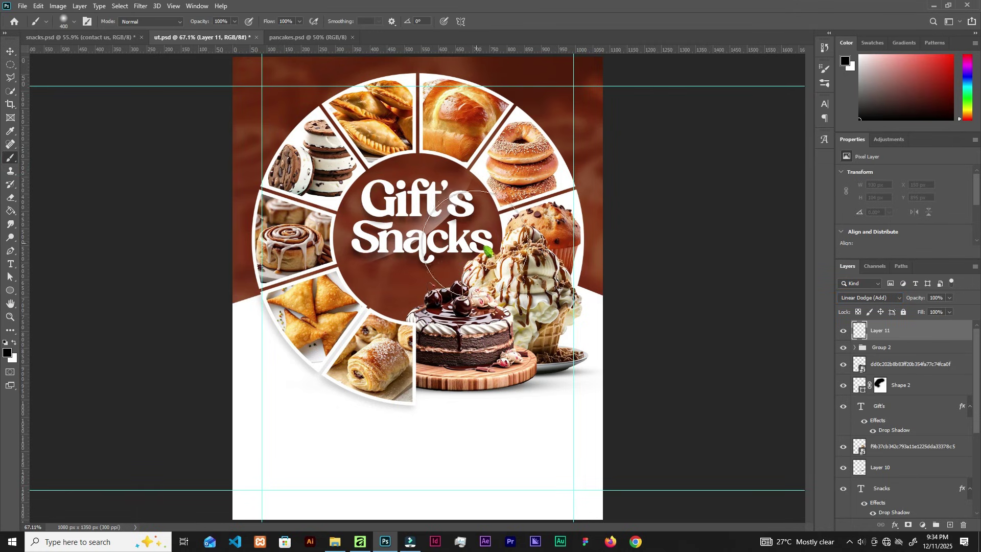
{"action": "key", "text": "bracketright"}
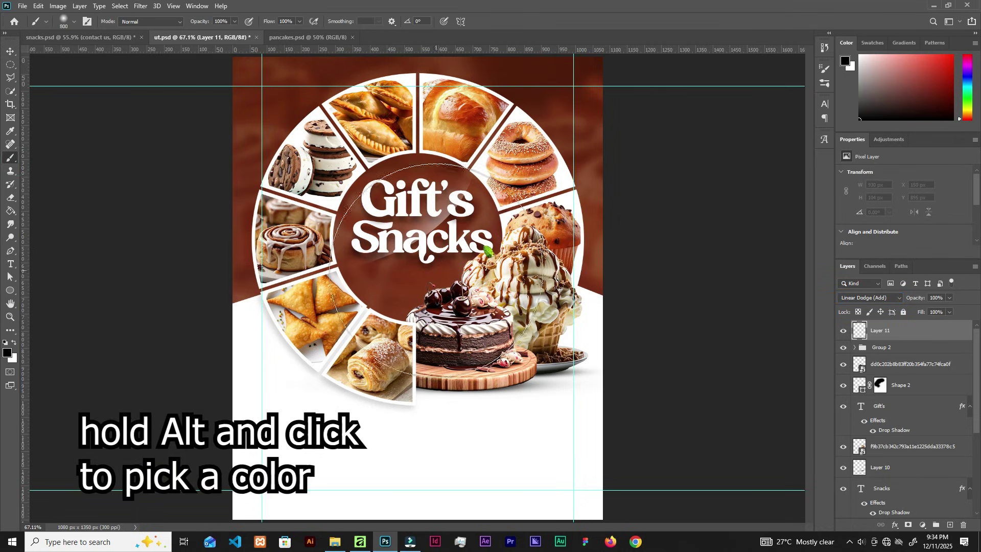
{"action": "left_click", "coordinate": [477, 249], "text": "alt"}
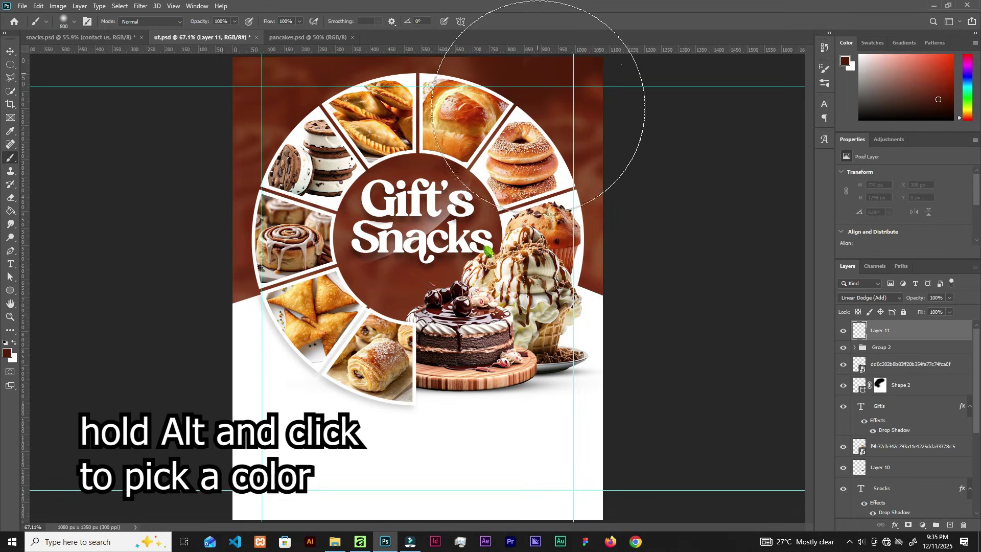
{"action": "left_click", "coordinate": [565, 114], "text": "alt"}
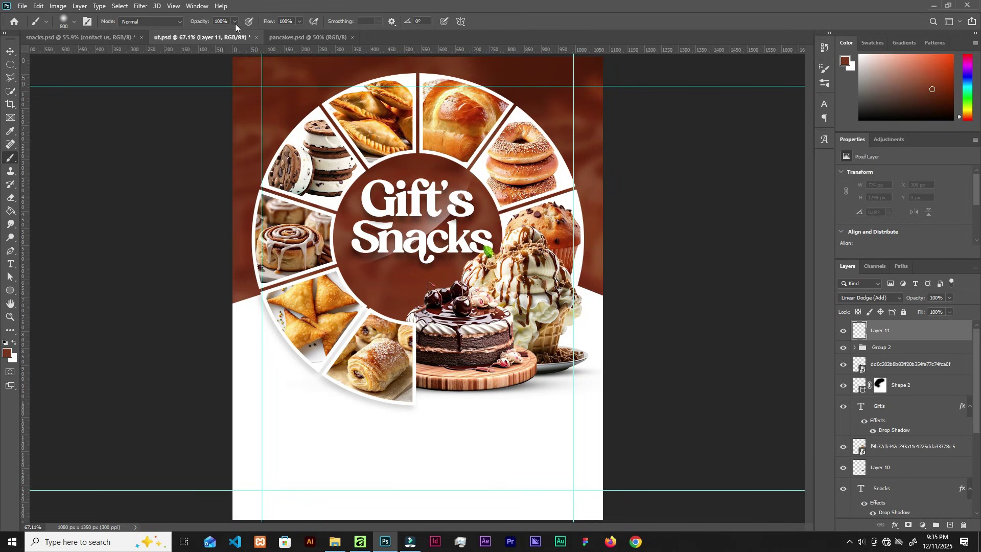
Paint a reddish-brown glow over the ice cream and the flyer's right side with a 1000 px brush, undoing the last stroke.
{"action": "key", "text": "bracketright"}
{"action": "key", "text": "bracketright"}
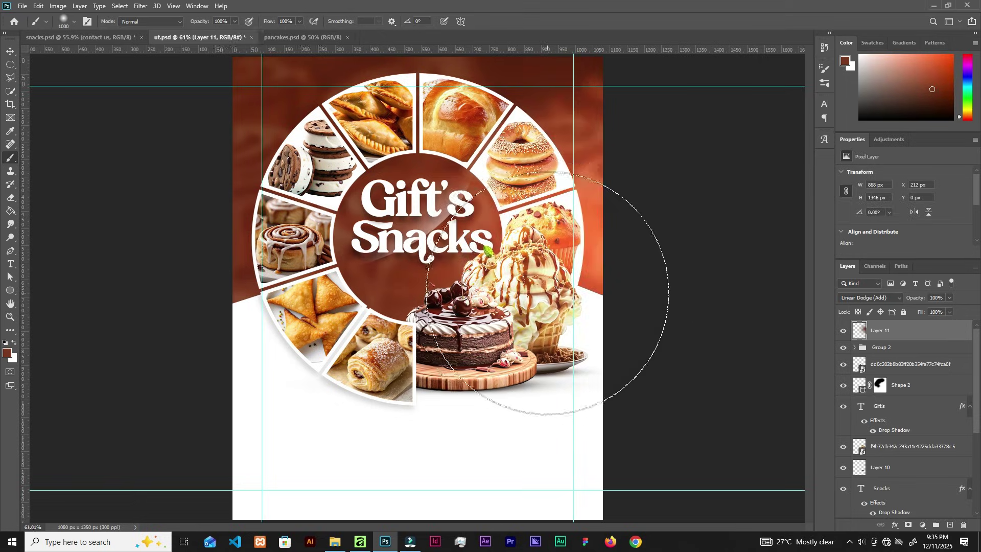
{"action": "scroll", "coordinate": [547, 292], "scroll_direction": "down", "scroll_amount": 3}
{"action": "mouse_move", "coordinate": [547, 297]}
{"action": "left_mouse_down"}
{"action": "mouse_move", "coordinate": [532, 286]}
{"action": "mouse_move", "coordinate": [499, 298]}
{"action": "mouse_move", "coordinate": [567, 289]}
{"action": "mouse_move", "coordinate": [578, 260]}
{"action": "left_mouse_up"}
{"action": "key", "text": "ctrl+z"}
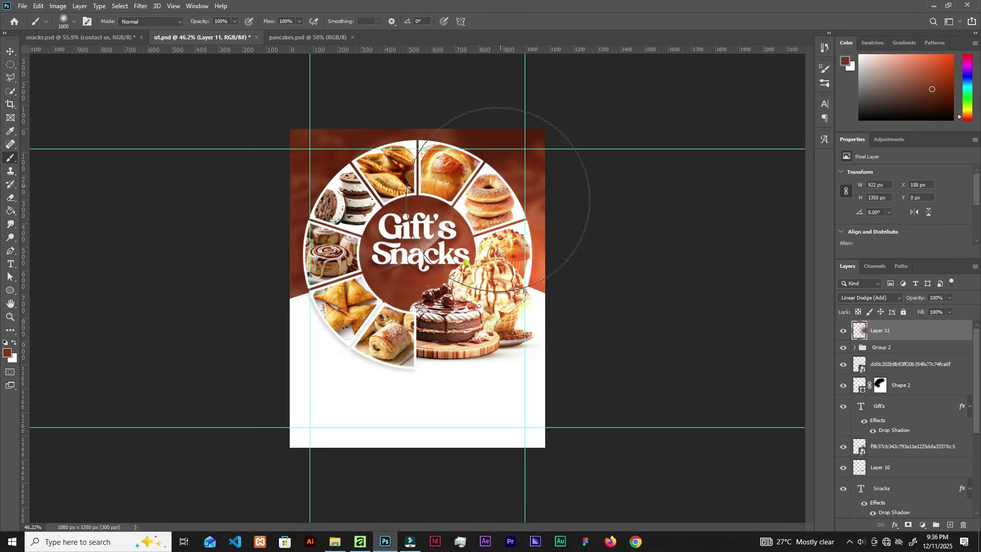